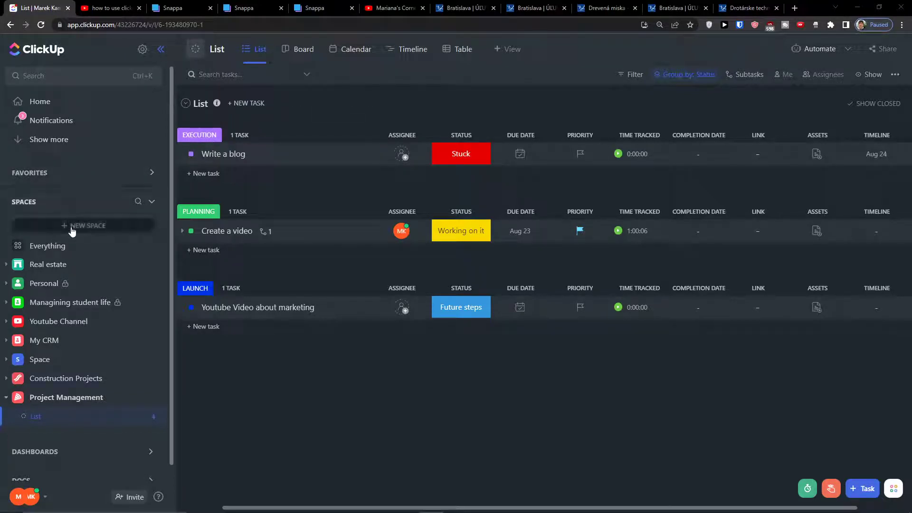
Step: Start a new space and name it Marketing Agency
click(71, 228)
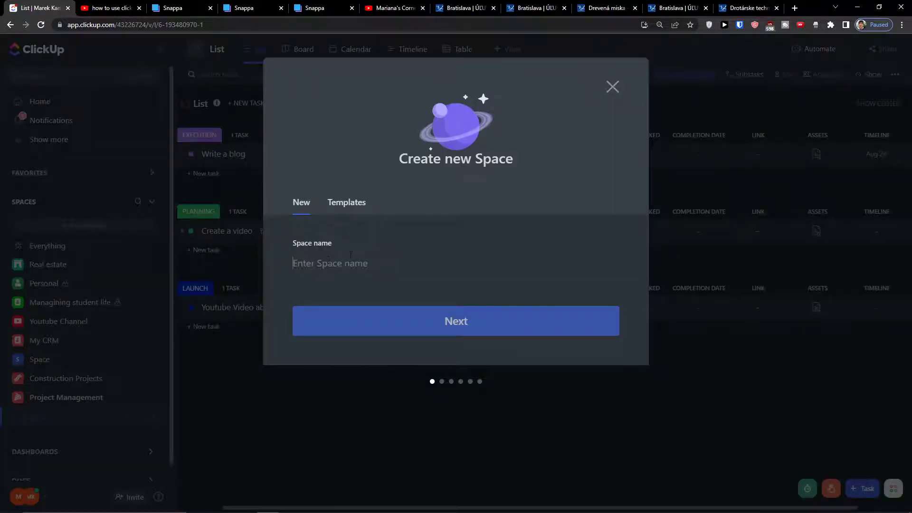
text(OU)
key(BackSpace)
key(BackSpace)
text(OUI)
key(BackSpace)
key(BackSpace)
key(BackSpace)
key(BackSpace)
text(Ma)
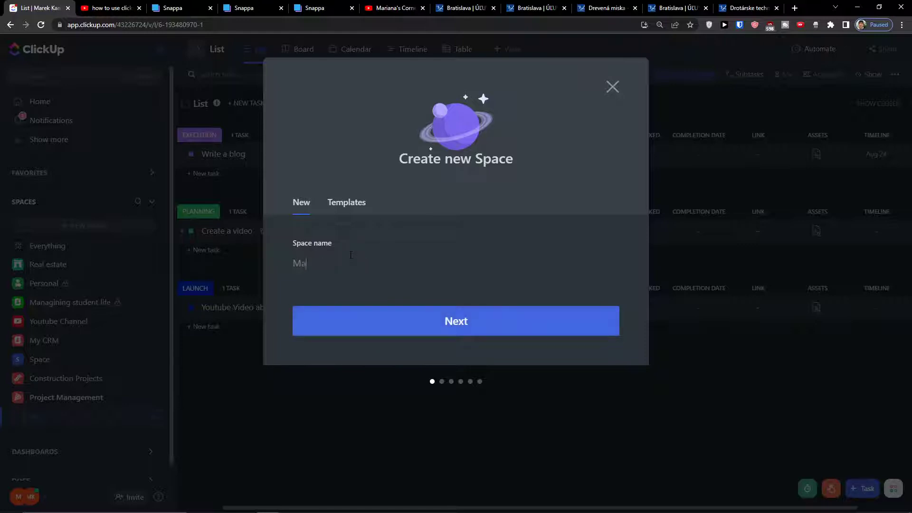
text(rketing Agency)
click(493, 327)
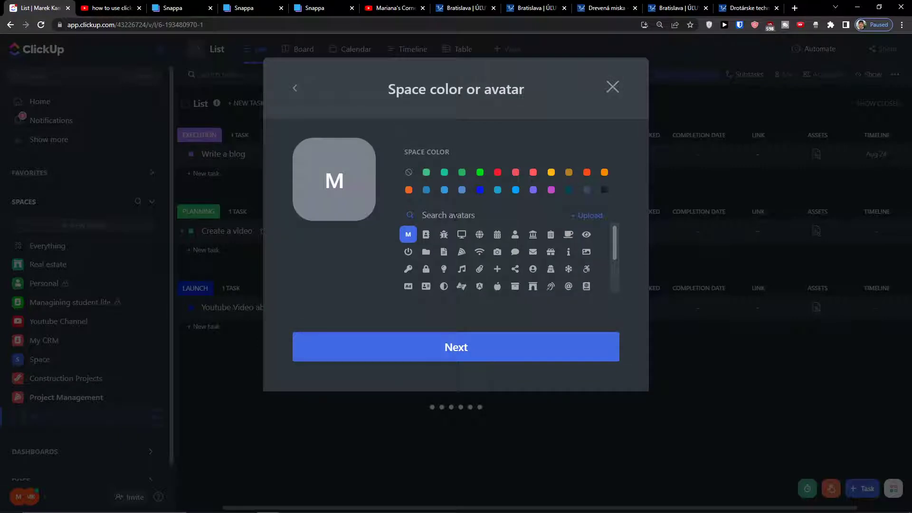
Step: Give the space the monitor avatar and a teal color
click(462, 236)
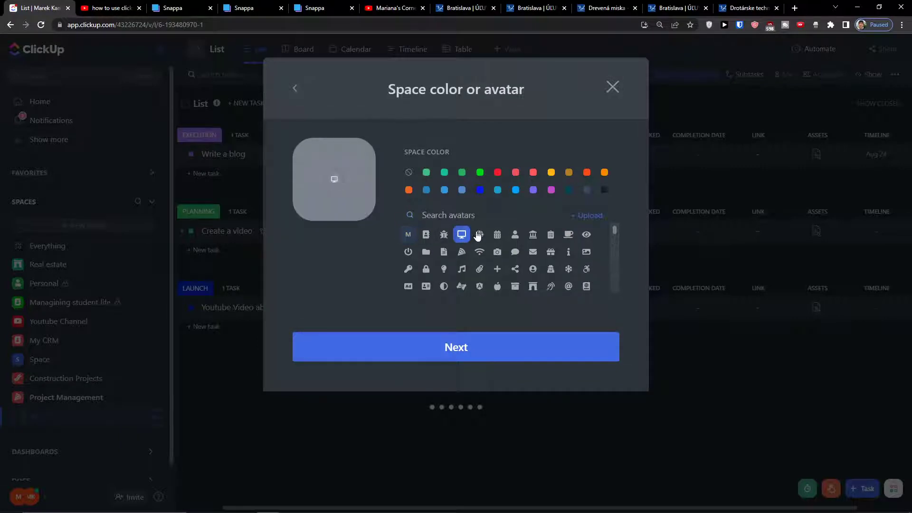
click(444, 172)
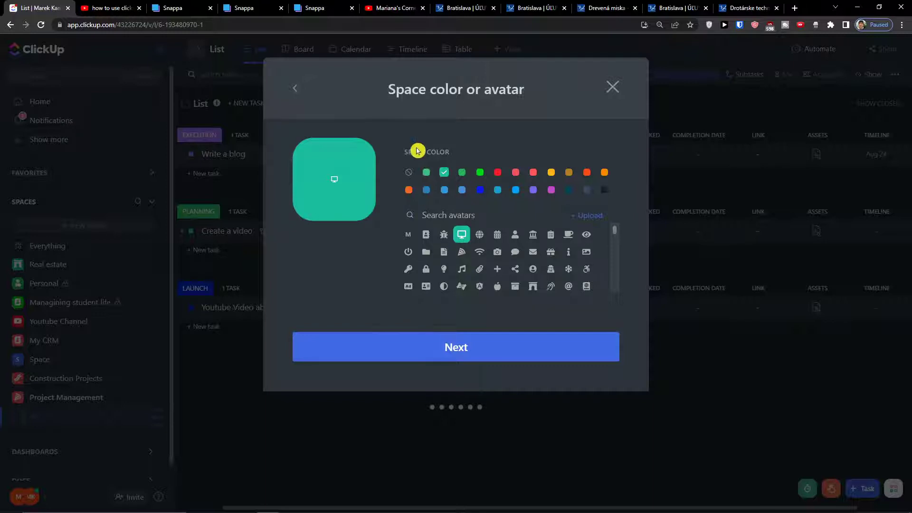
click(472, 340)
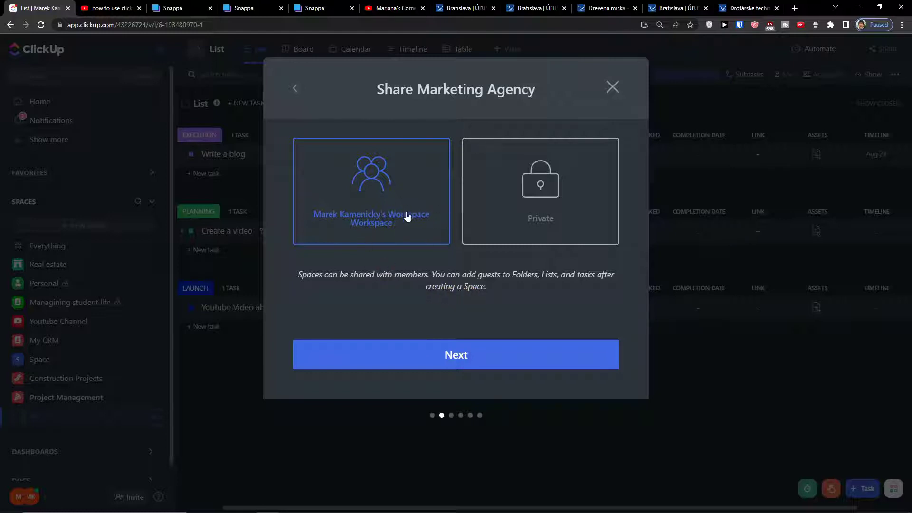
Step: Share the new space with the entire workspace instead of making it private
click(526, 216)
click(343, 199)
click(564, 199)
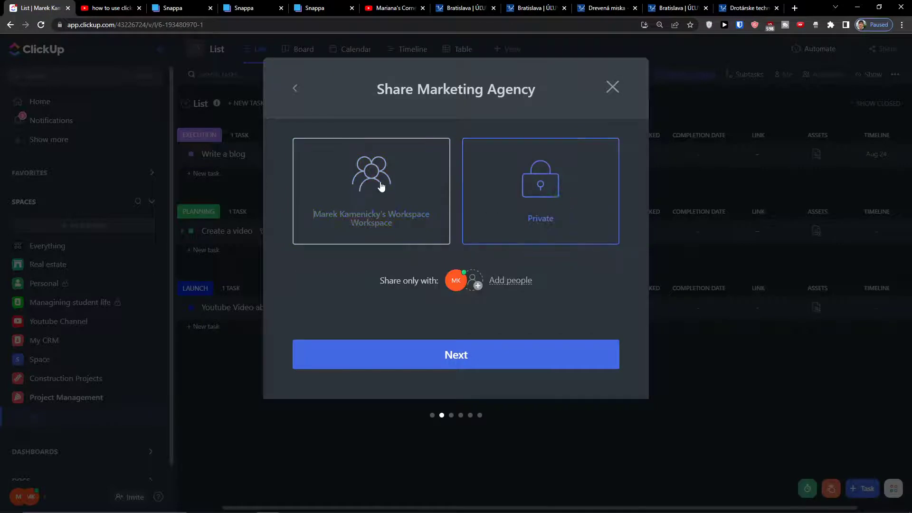
click(381, 186)
click(403, 363)
Step: Compare the Content, Kanban, Normal and Custom status templates and apply the Marketing template to the space
click(337, 190)
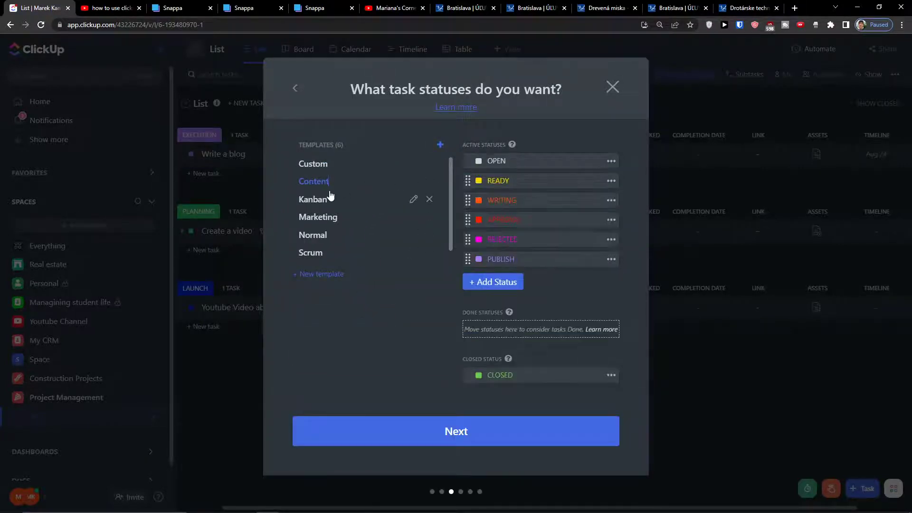
click(327, 199)
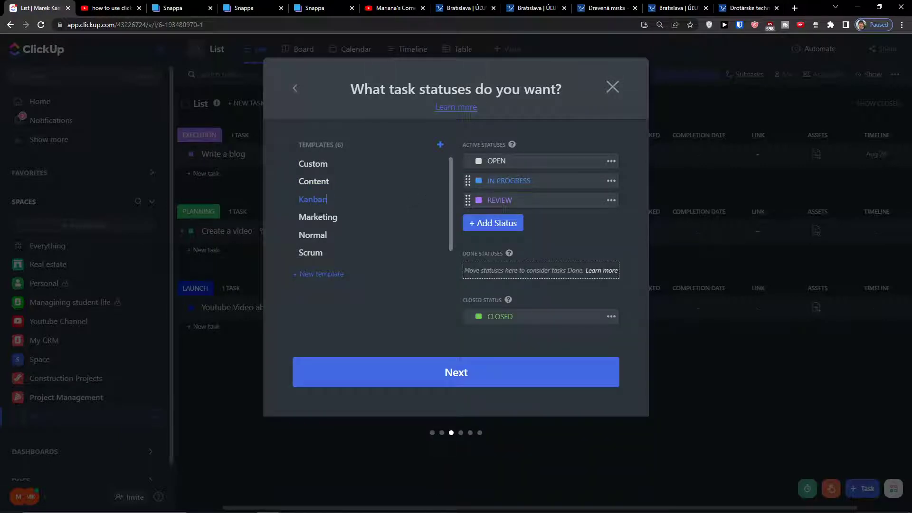
click(320, 218)
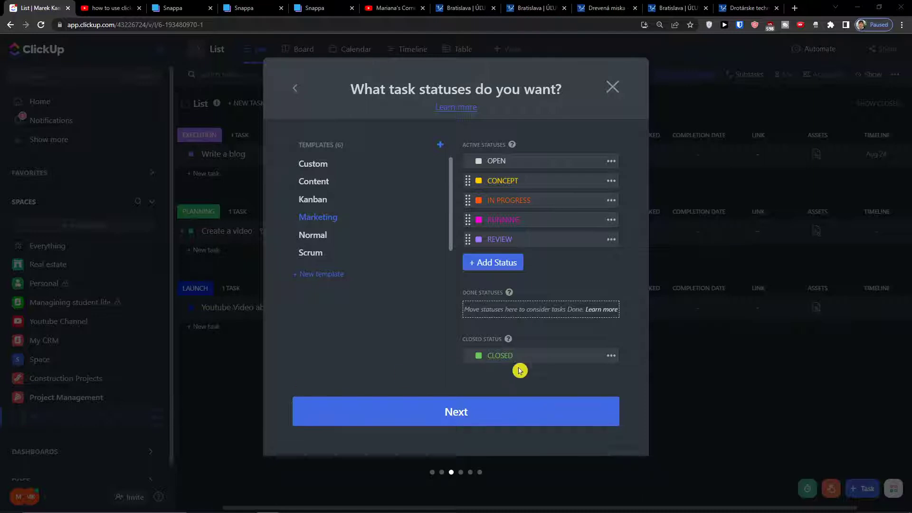
click(309, 241)
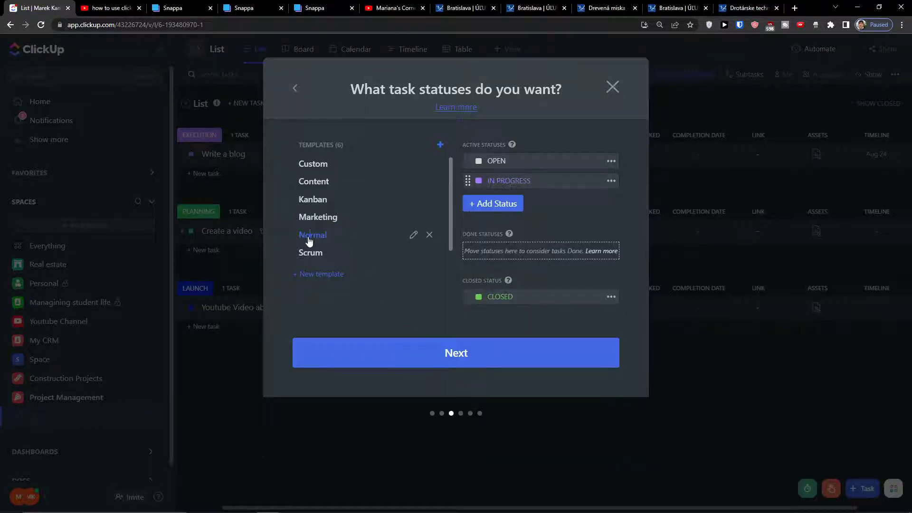
click(313, 167)
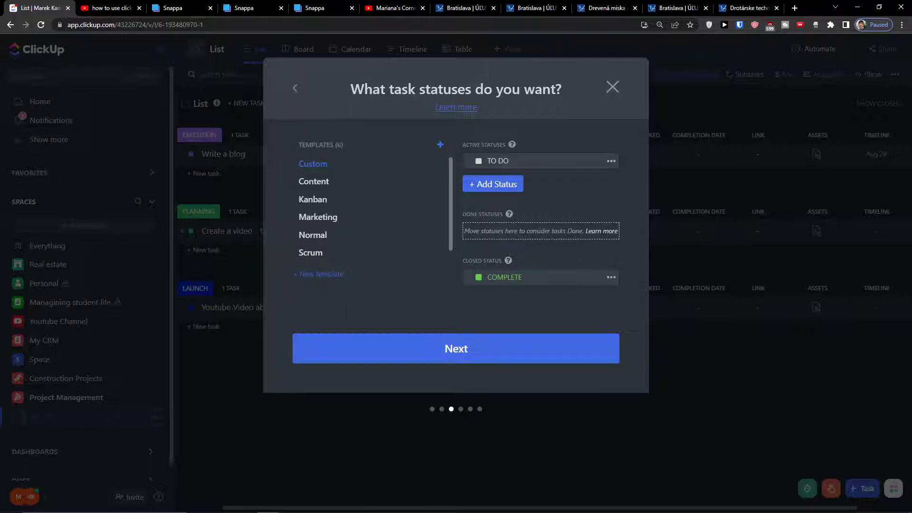
click(304, 182)
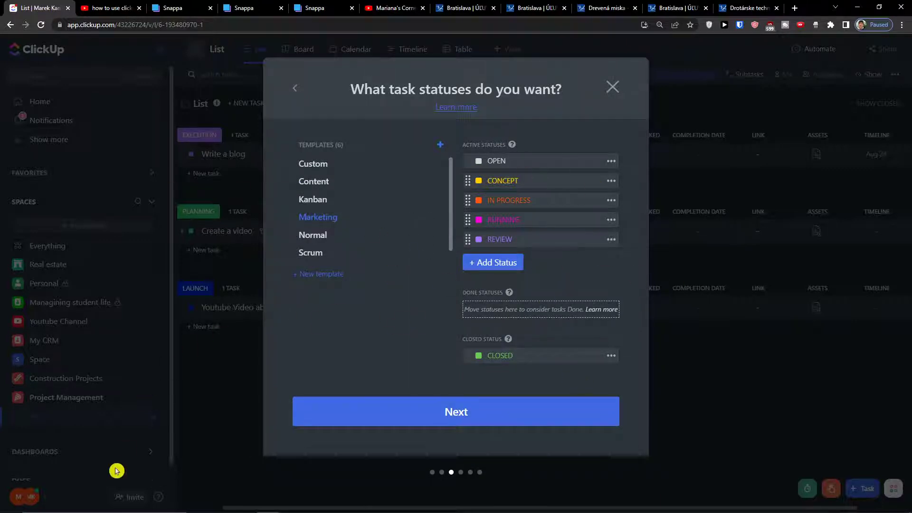
click(456, 401)
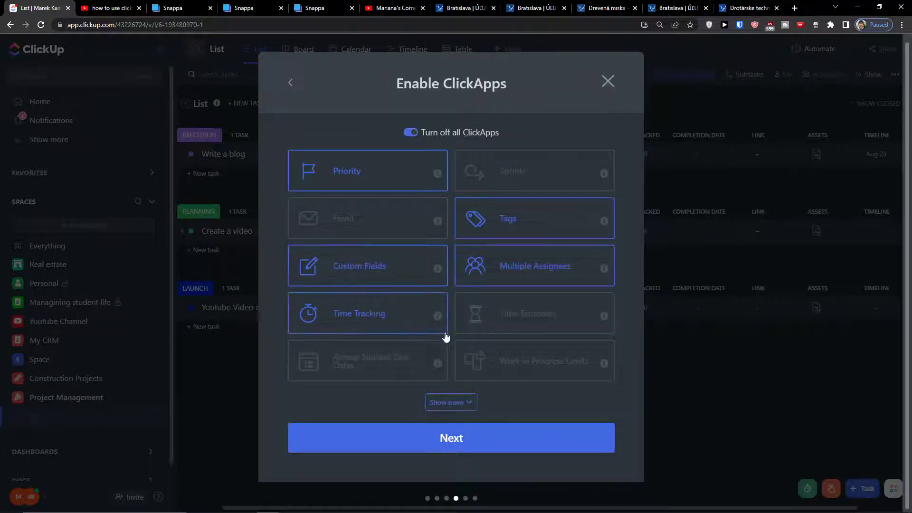
Step: Expand the full list of ClickApps for the space, enabling Email and disabling Tags
click(448, 402)
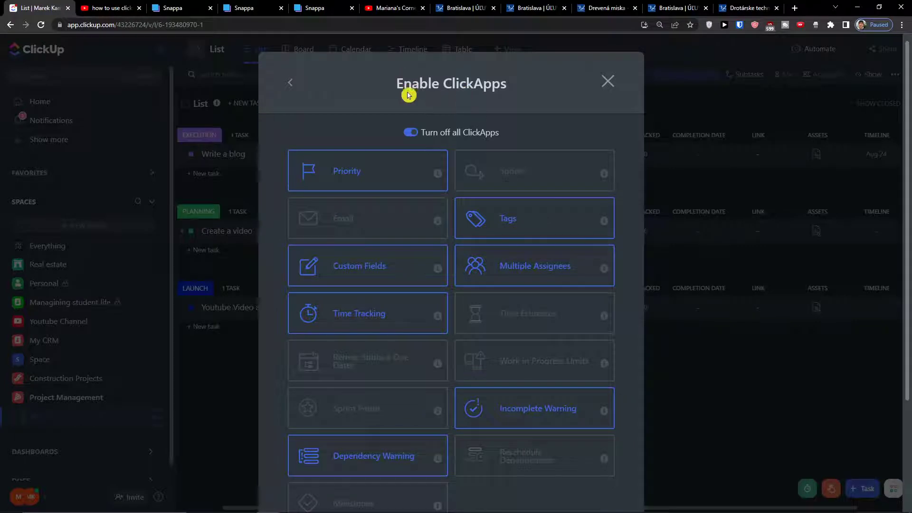
click(513, 177)
scroll(479, 324, down, 3)
scroll(458, 340, up, 3)
click(492, 222)
click(353, 237)
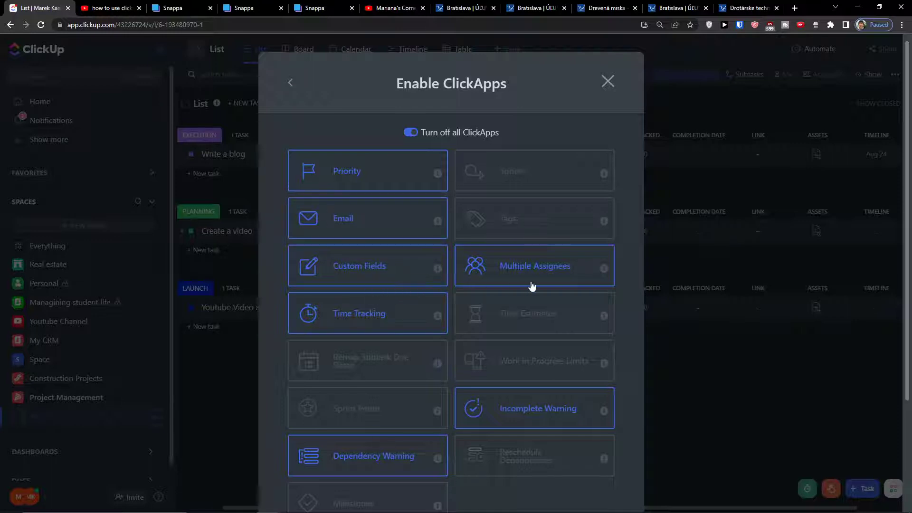
scroll(511, 290, down, 3)
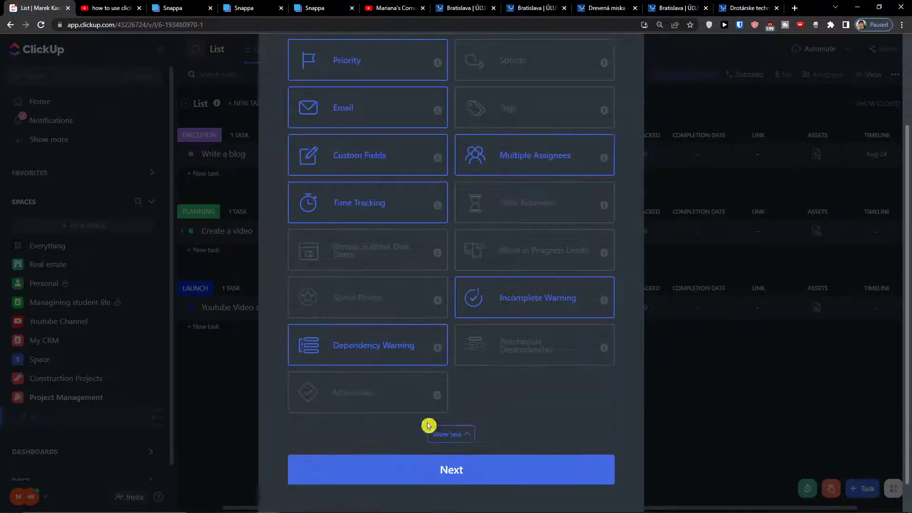
mouse_move(409, 402)
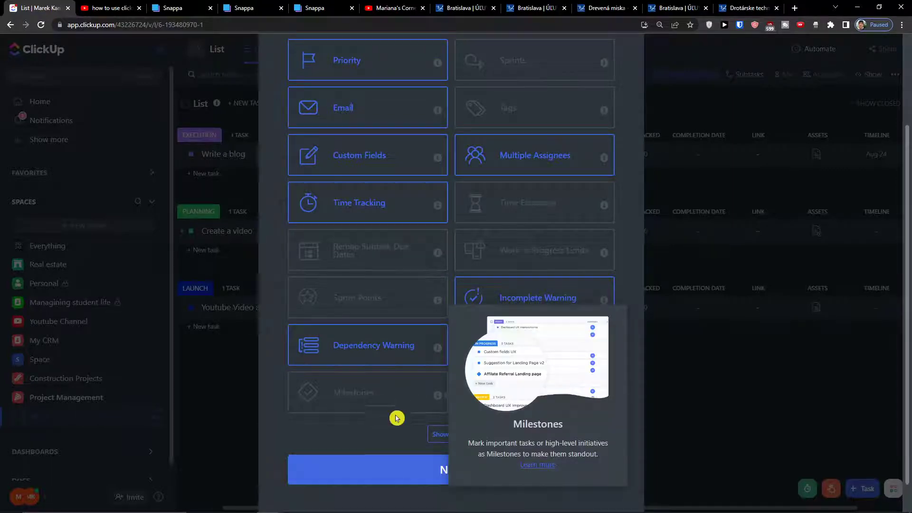
click(378, 468)
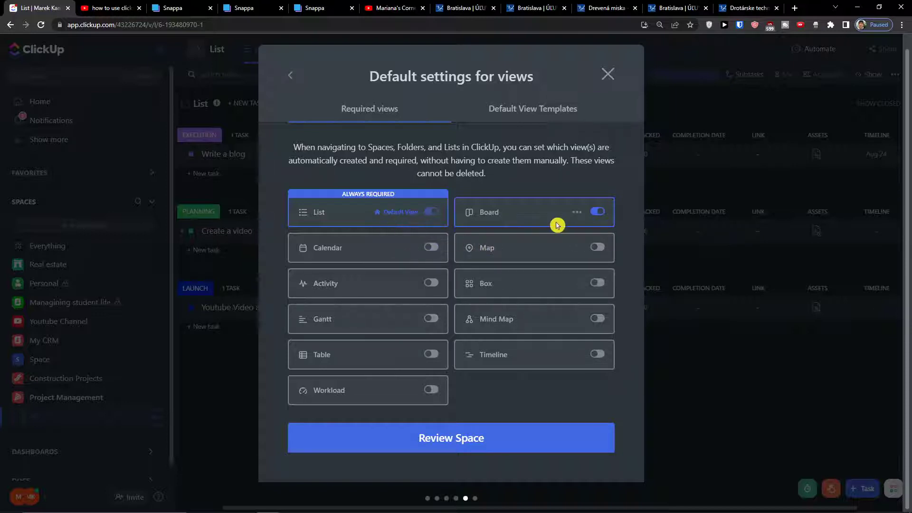
Step: Add Calendar, Timeline and Table to the required views and create the Marketing Agency space
click(431, 248)
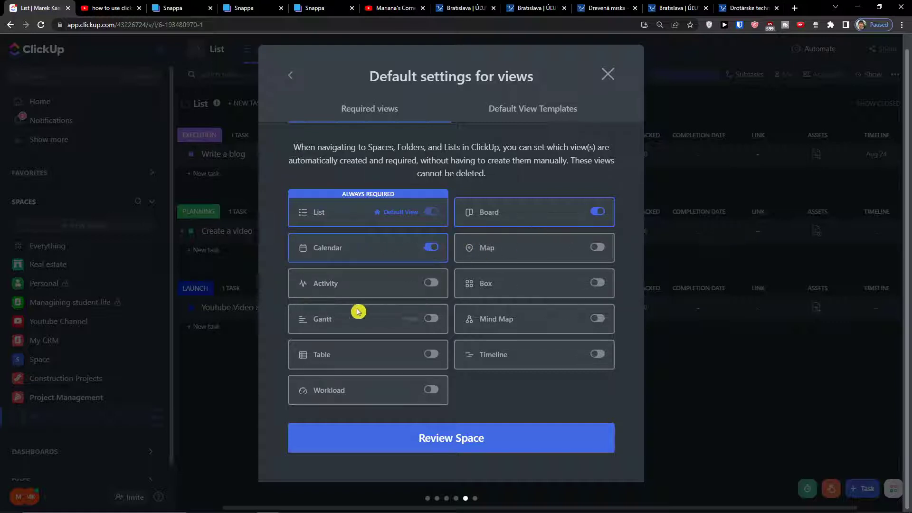
click(431, 319)
click(429, 320)
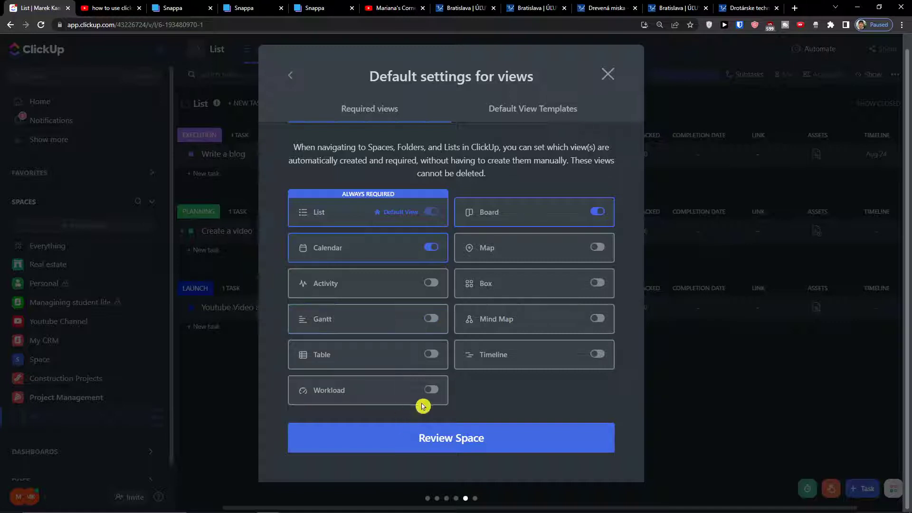
click(596, 355)
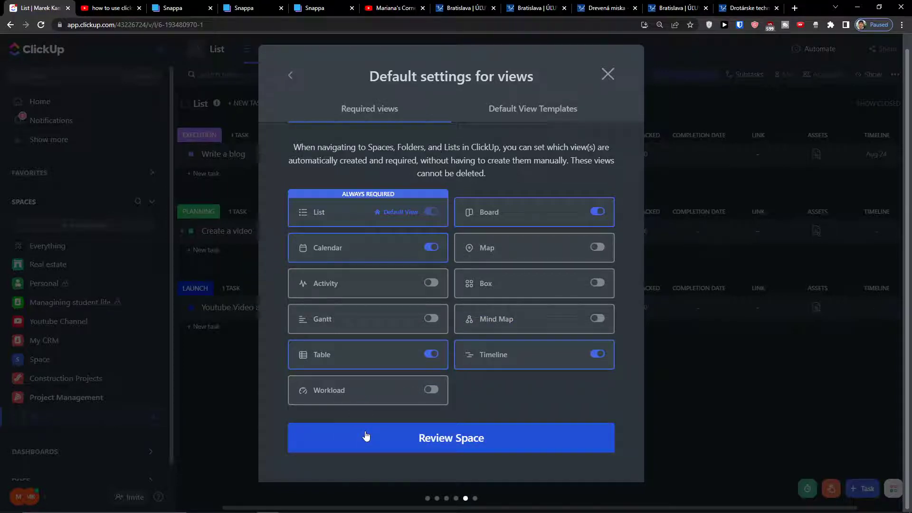
click(366, 437)
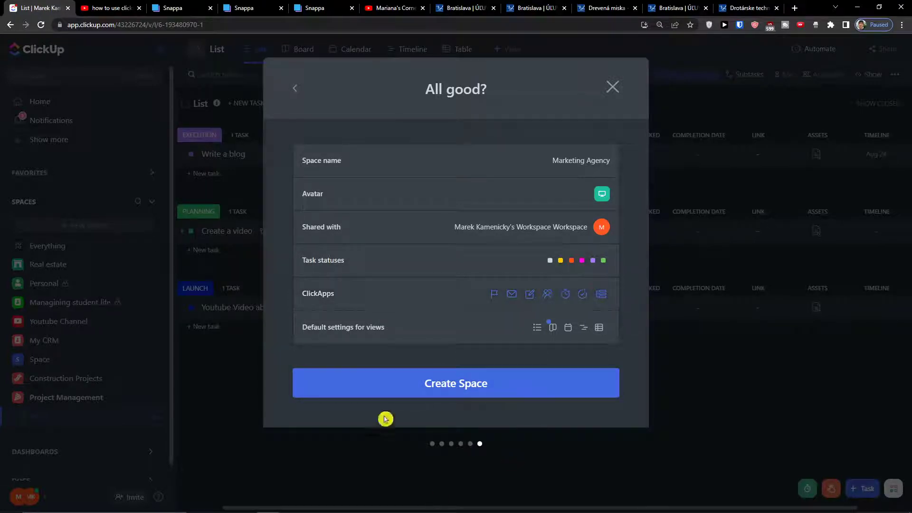
click(569, 380)
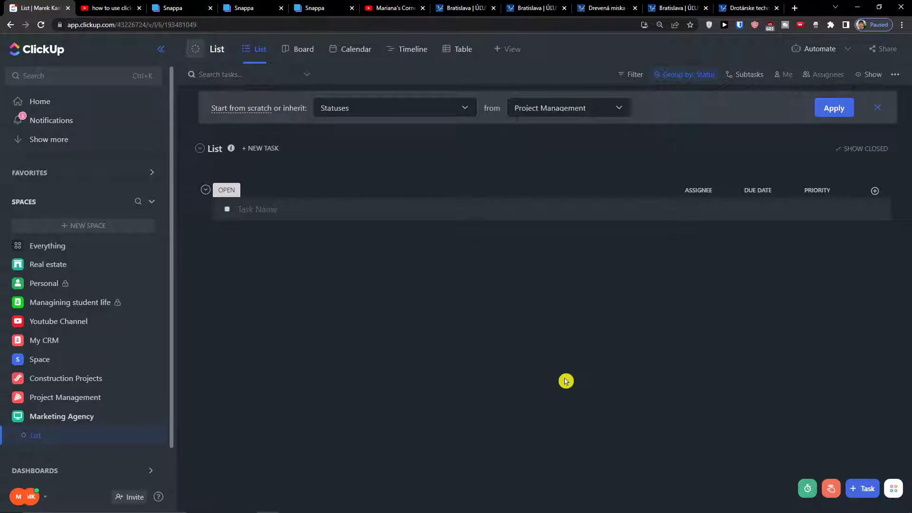
Step: Show empty statuses in the Marketing Agency list and look through its status groups
mouse_move(223, 194)
click(871, 76)
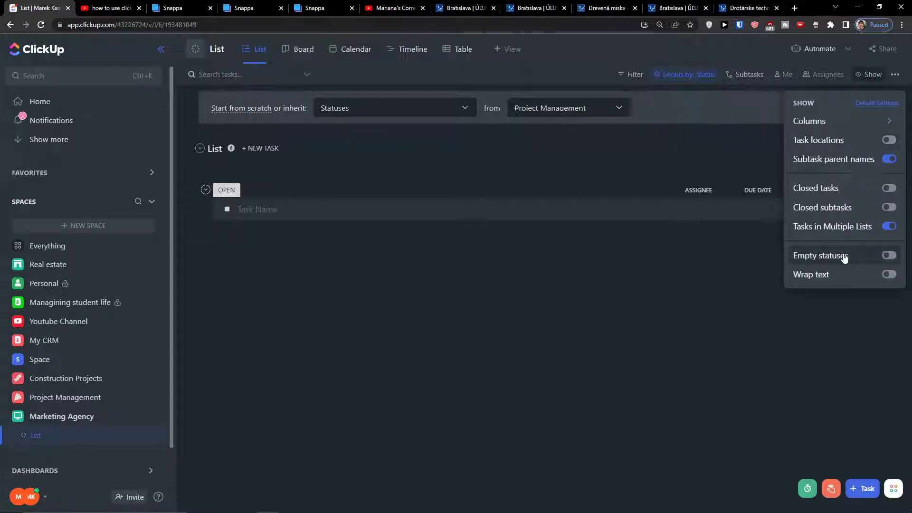
click(889, 255)
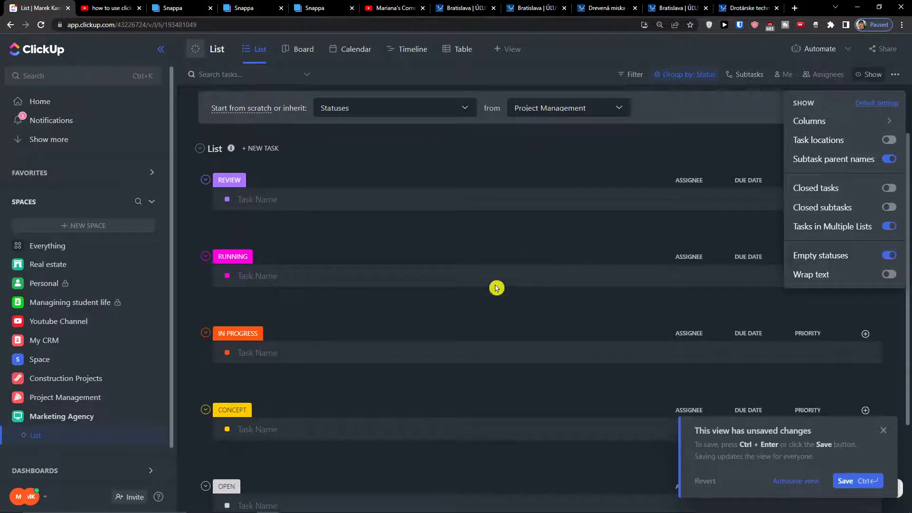
click(349, 484)
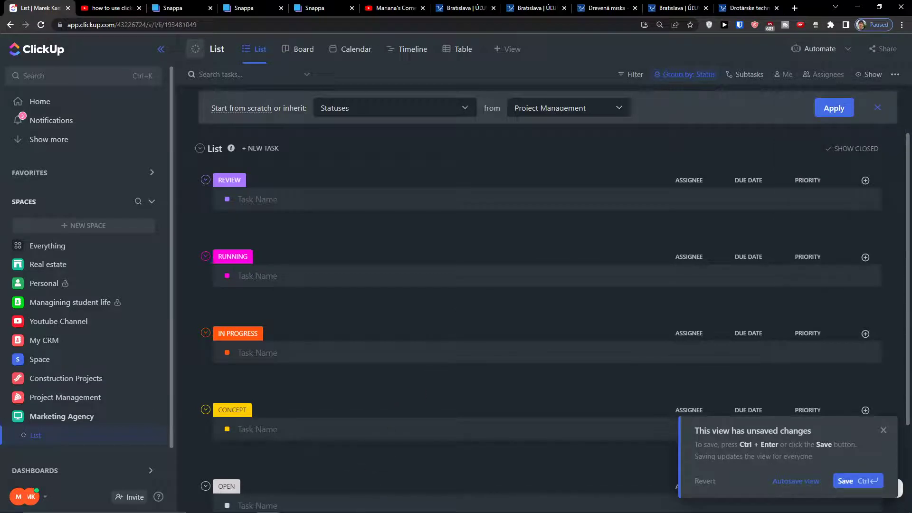
scroll(249, 472, down, 2)
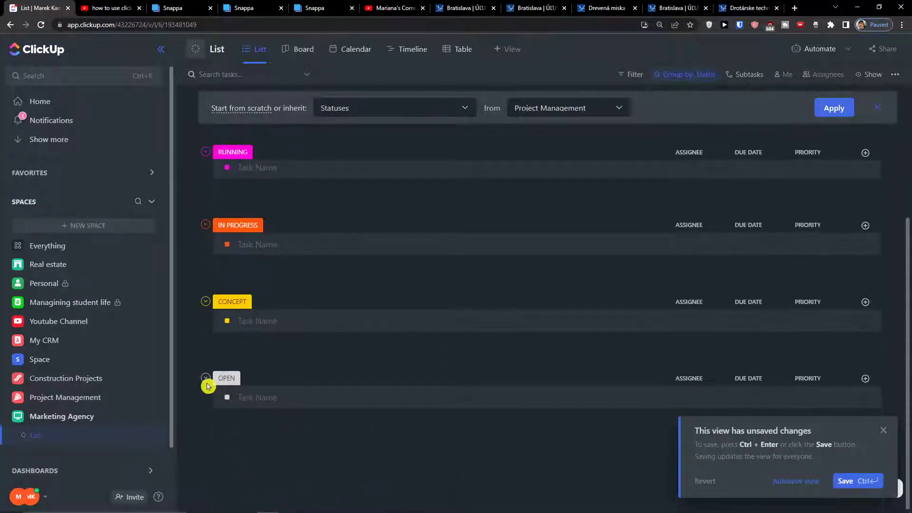
scroll(207, 383, up, 2)
scroll(280, 413, down, 2)
scroll(281, 413, up, 2)
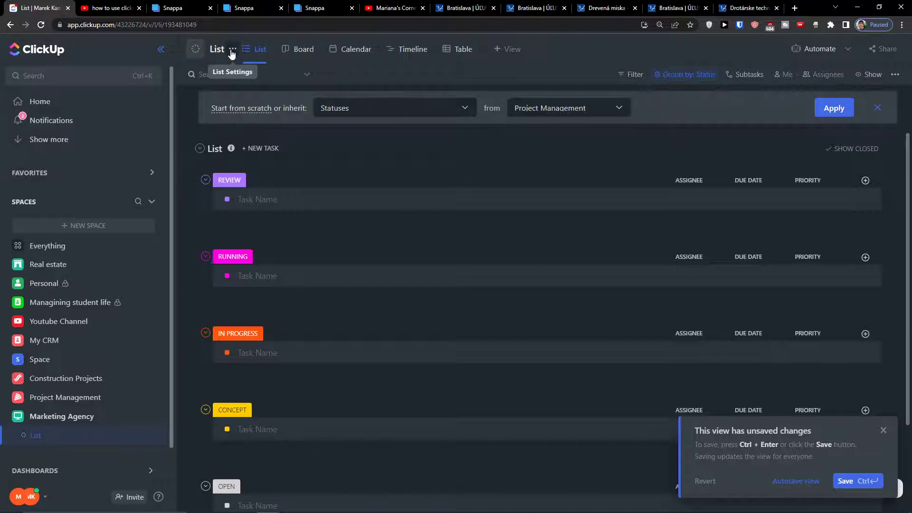
Step: Open the list's statuses for editing and switch from the space statuses to the custom Marketing template
click(232, 50)
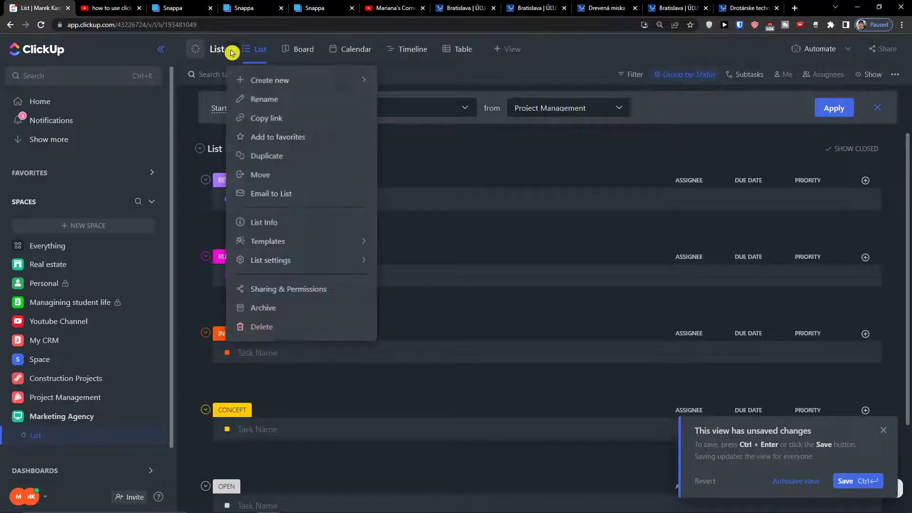
mouse_move(297, 265)
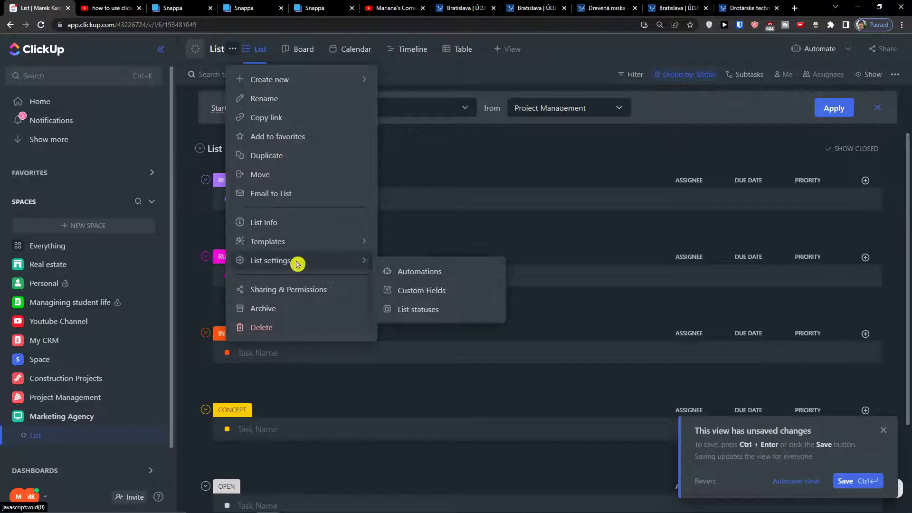
click(415, 307)
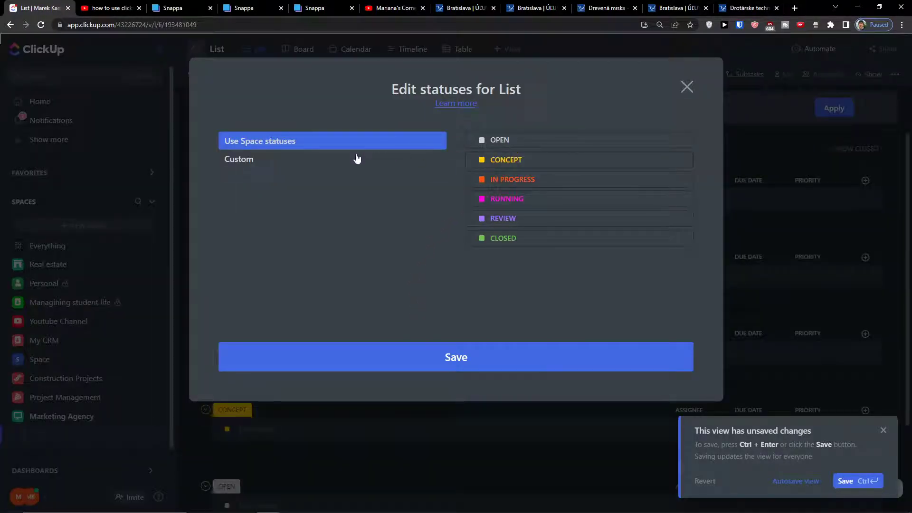
click(421, 159)
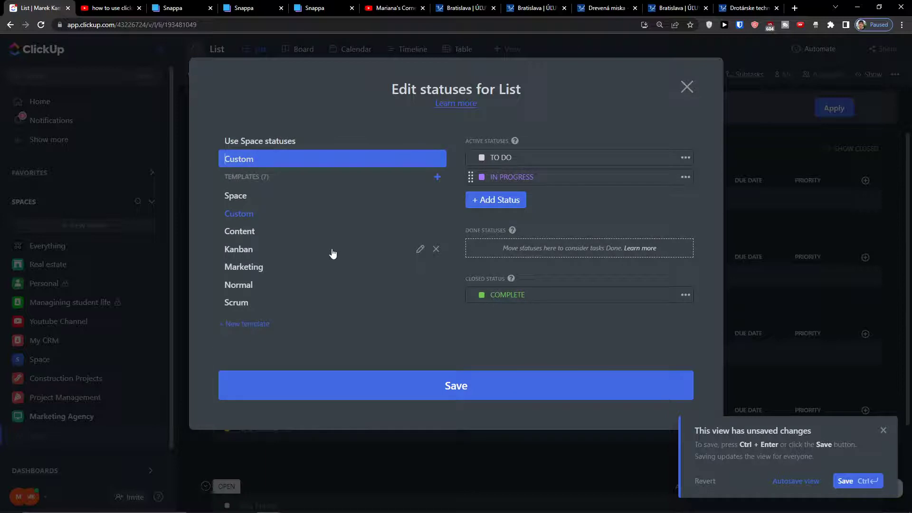
click(310, 267)
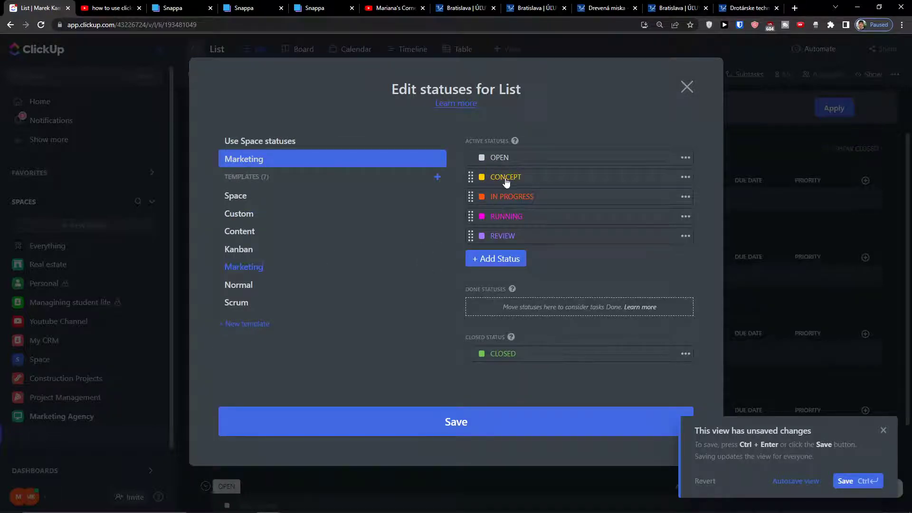
Step: Swap the names of the first and last active statuses, renaming REVIEW to OPEN and OPEN to REVIEW
click(517, 235)
double_click(508, 238)
text(OP)
click(504, 159)
text(REVIEW)
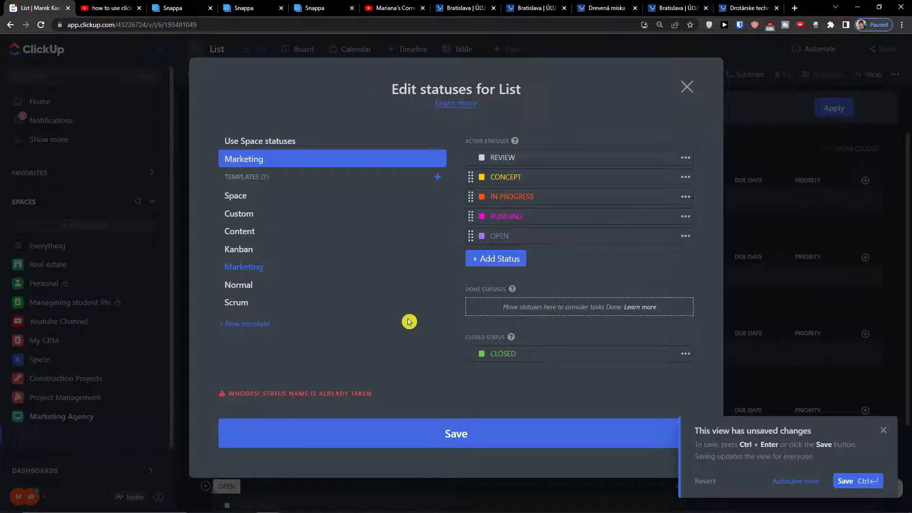
Step: Try to save the swapped status names, abandon the edit and reload the list page
click(468, 433)
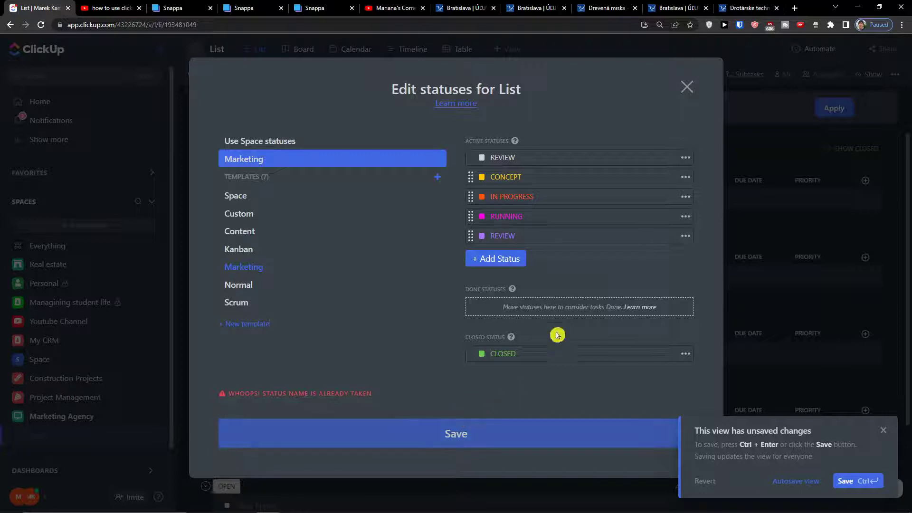
click(687, 87)
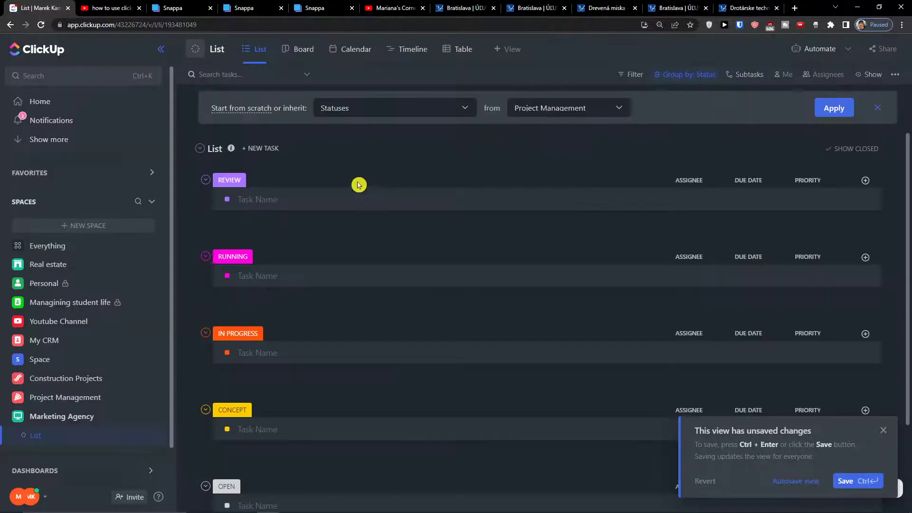
click(42, 25)
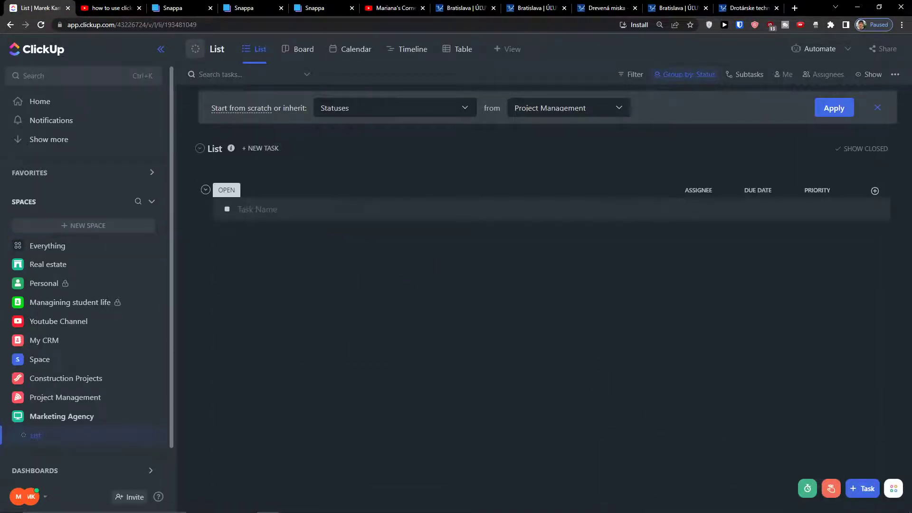
Step: Show empty statuses in the Marketing Agency list and reopen the list's statuses for editing
click(870, 75)
click(889, 255)
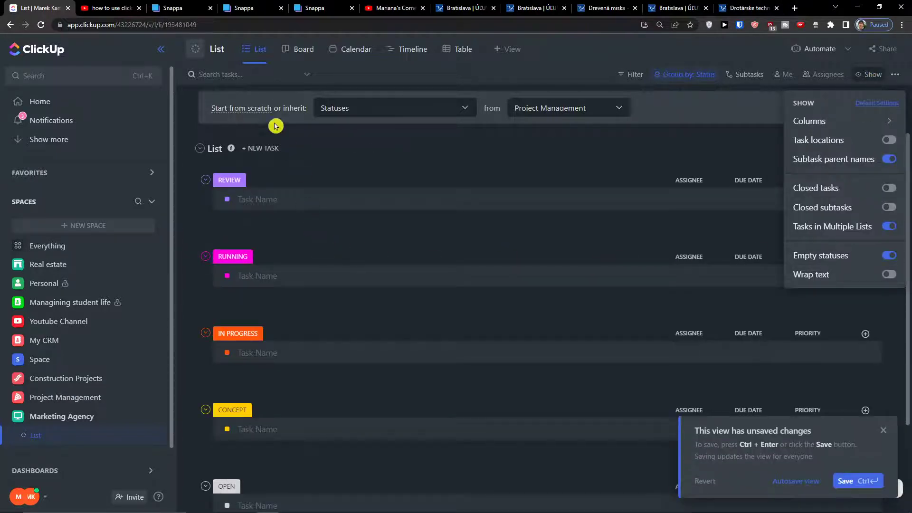
click(232, 49)
mouse_move(310, 263)
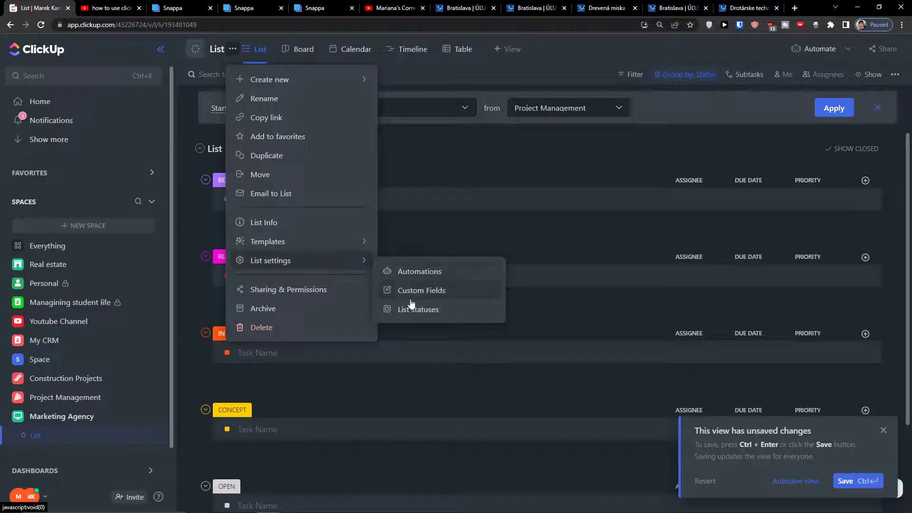
click(408, 309)
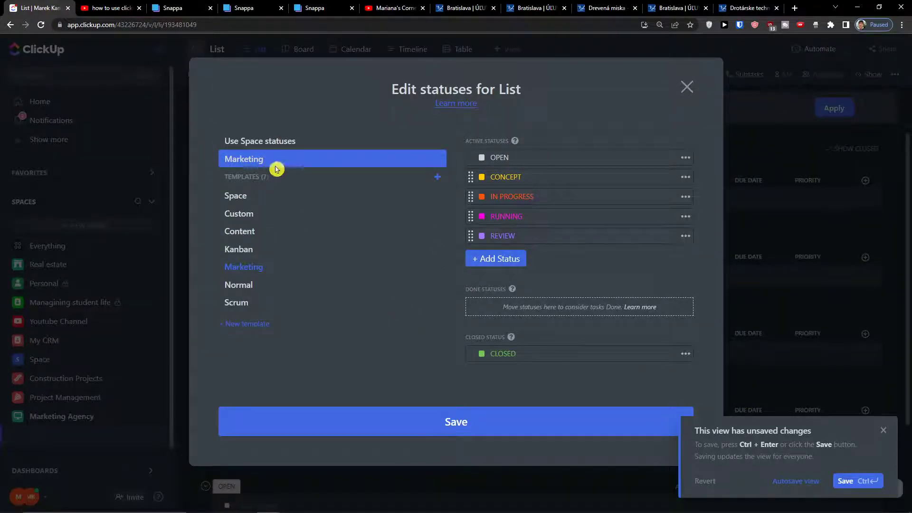
Step: Look at the Space and Custom status templates and return to the Marketing template
click(270, 191)
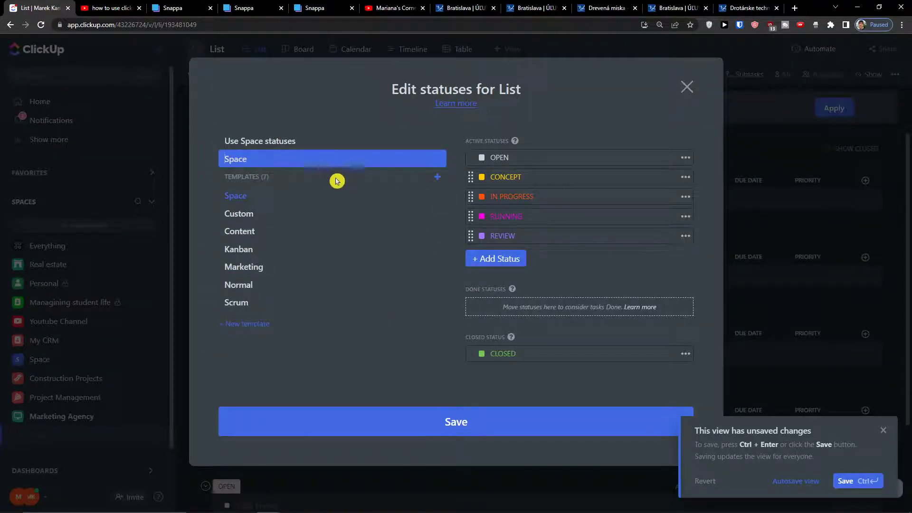
click(312, 213)
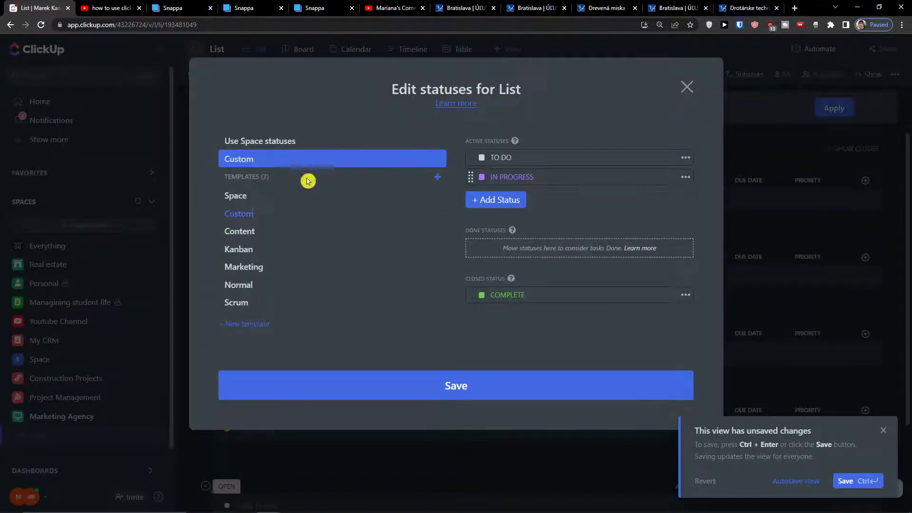
click(263, 267)
Step: Rename the first active status REVIEW and the last one OPEN, using REVIEW+ as a temporary name, and save the statuses
click(504, 163)
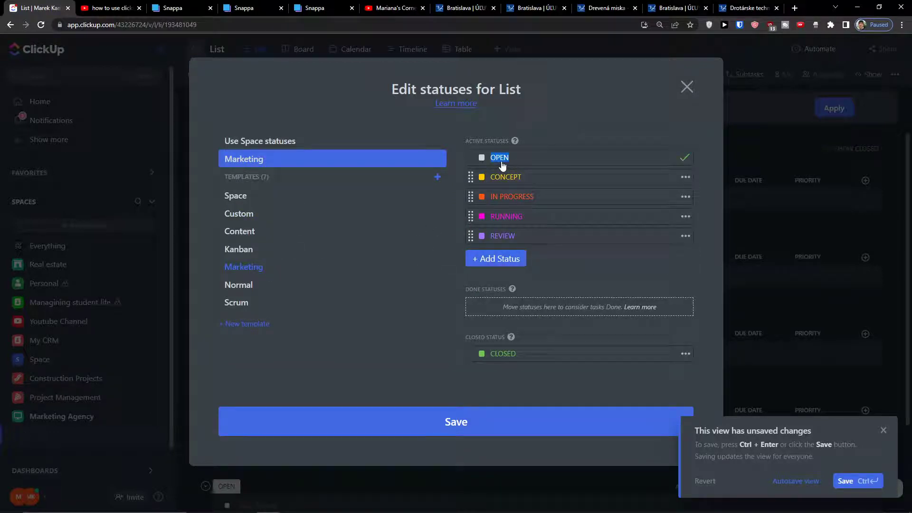
text(REVIEW+)
key(Return)
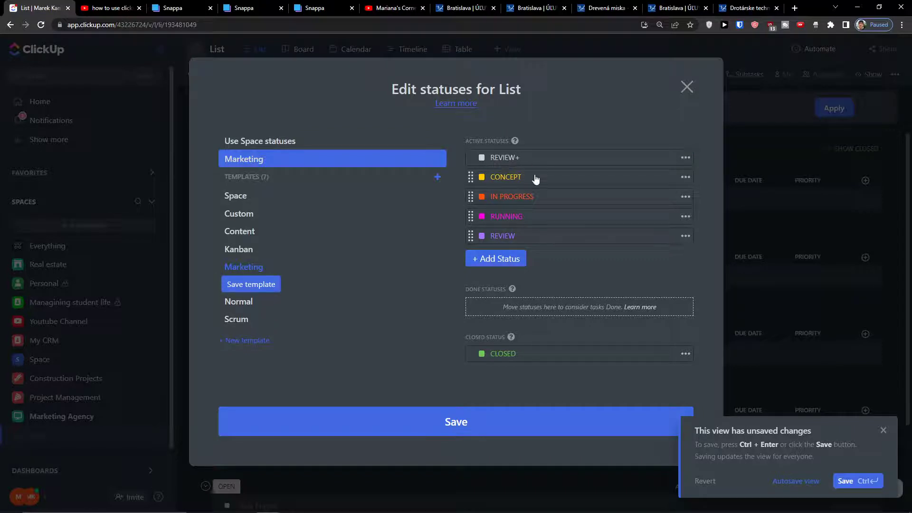
click(499, 242)
text(OPEN)
click(503, 160)
click(551, 160)
key(BackSpace)
key(Return)
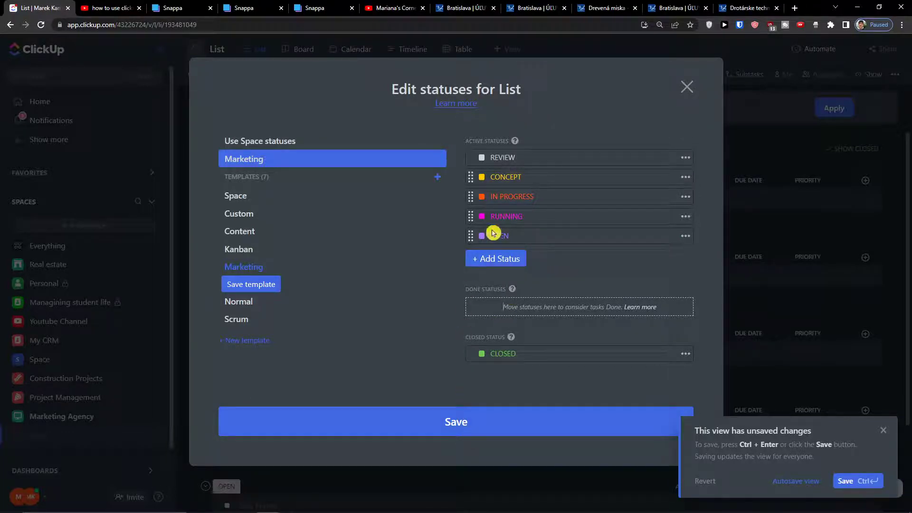
click(444, 422)
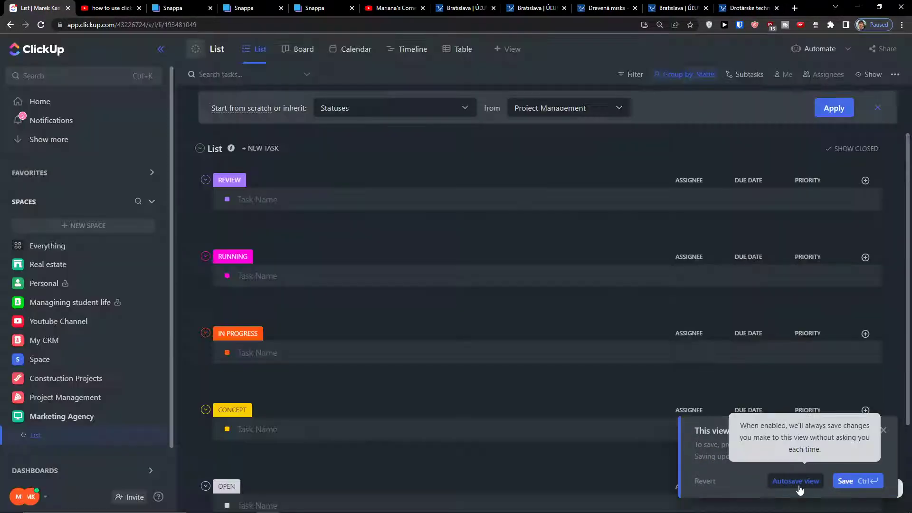
Step: Turn on autosave for the list view and look through the reordered status groups
click(786, 482)
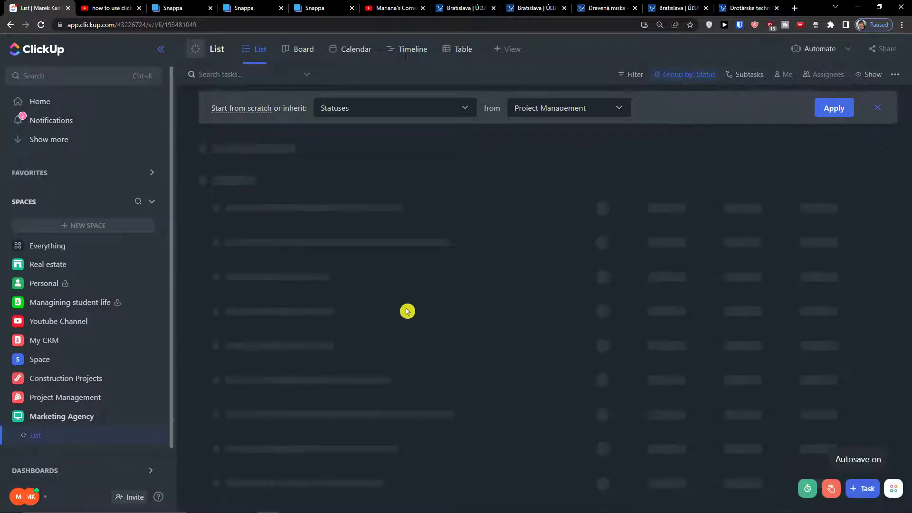
scroll(313, 223, down, 2)
scroll(313, 233, up, 2)
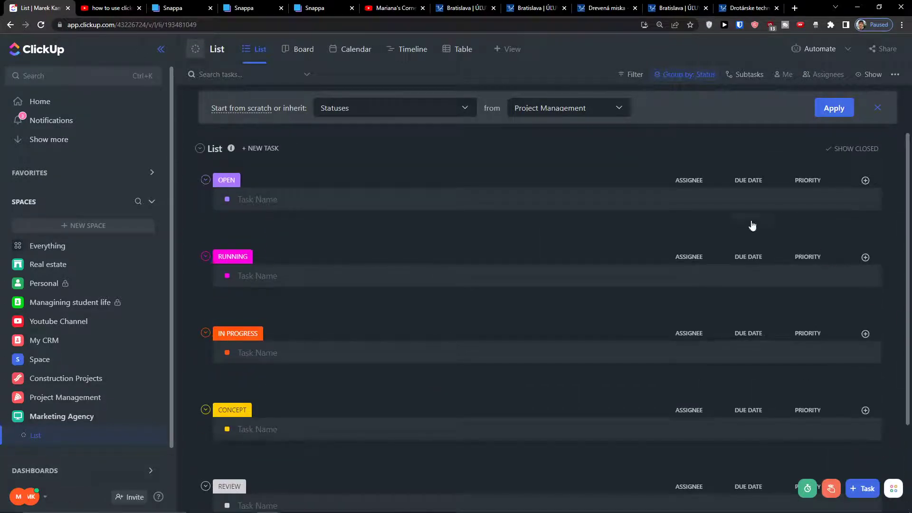
click(666, 181)
Step: Create the task "Write a blog" under OPEN and assign it to yourself
click(243, 200)
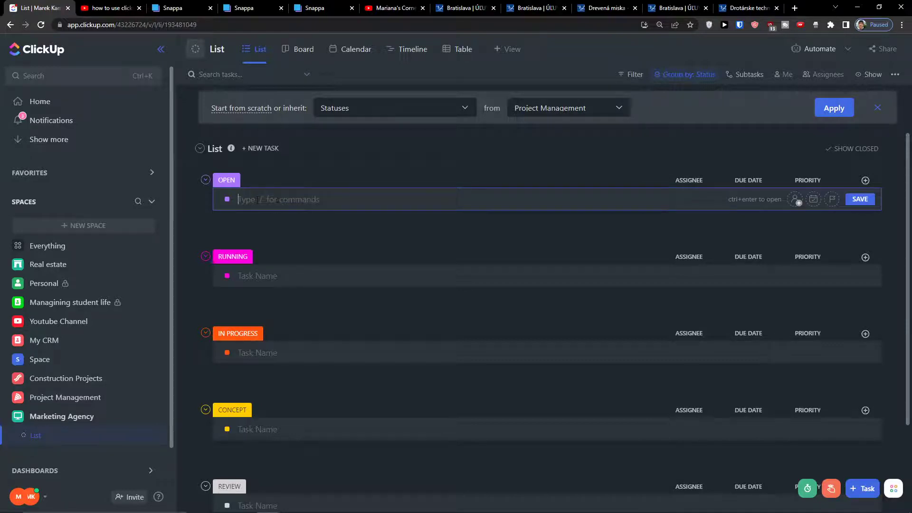
text(w)
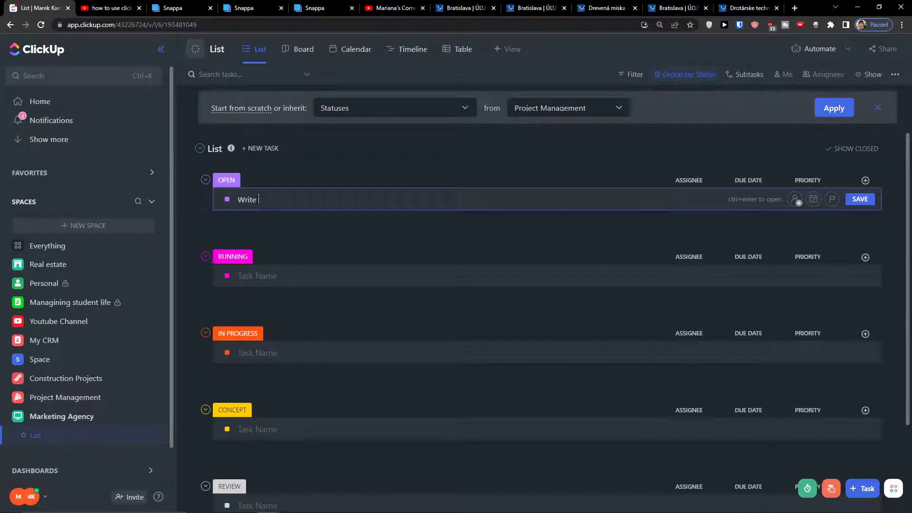
text(rite a blog)
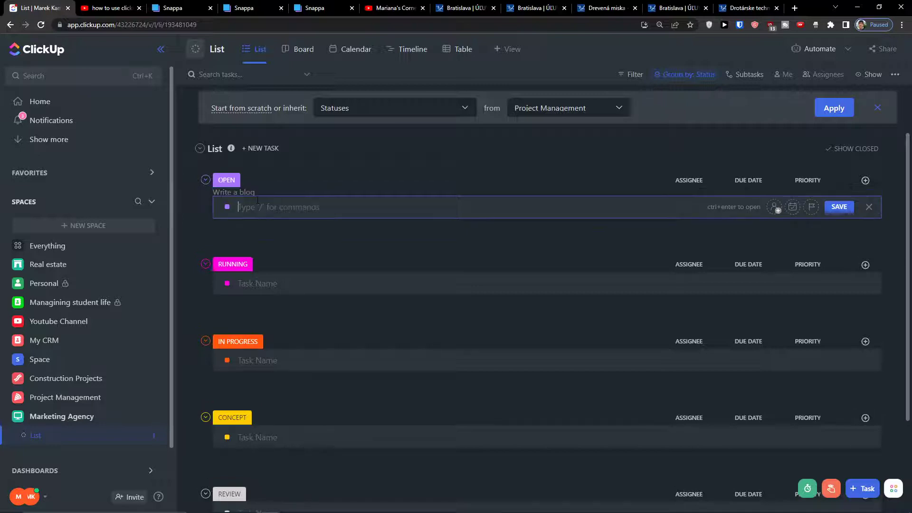
key(Return)
click(689, 200)
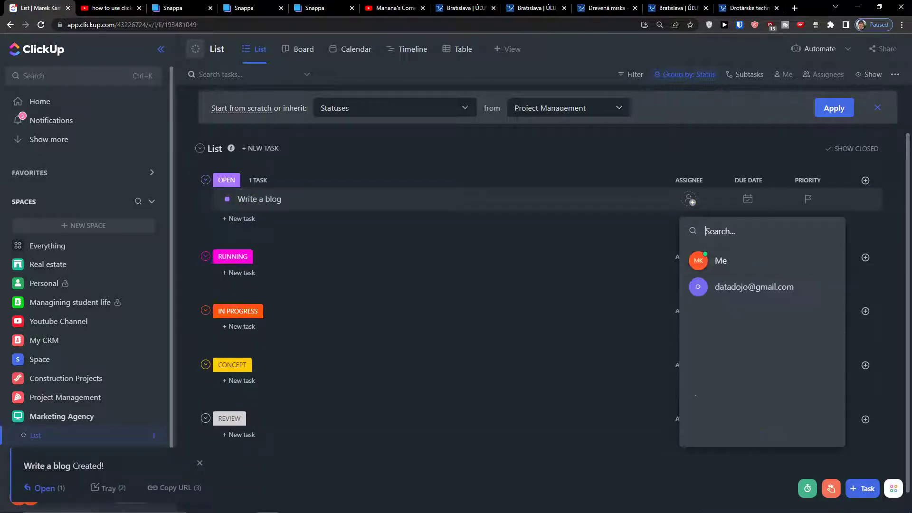
click(756, 263)
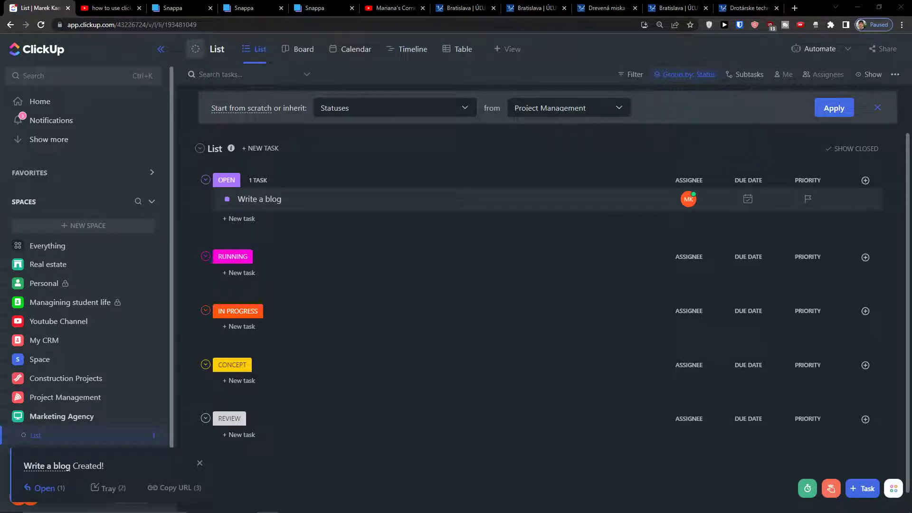
Step: Set up a dropdown column named type with the options Optimize, Test, Scale, Research and Techinal, removing the blank sixth option
click(866, 180)
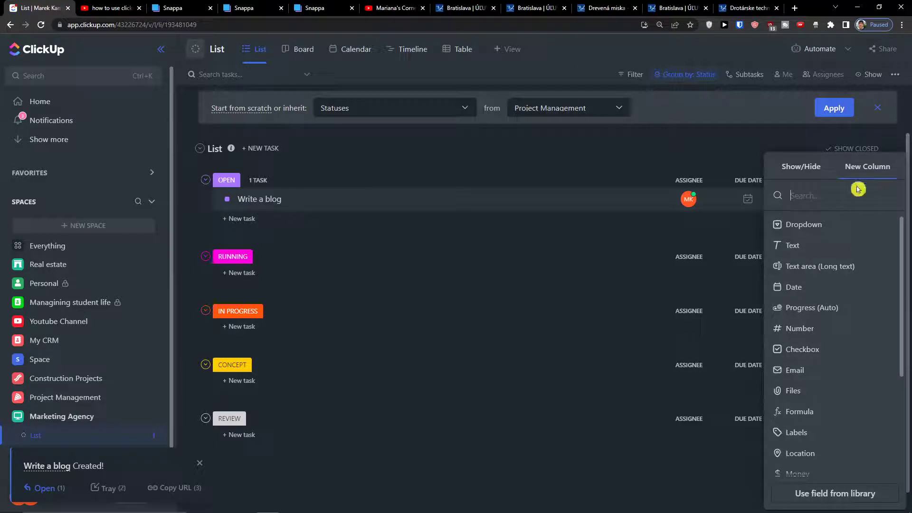
click(810, 224)
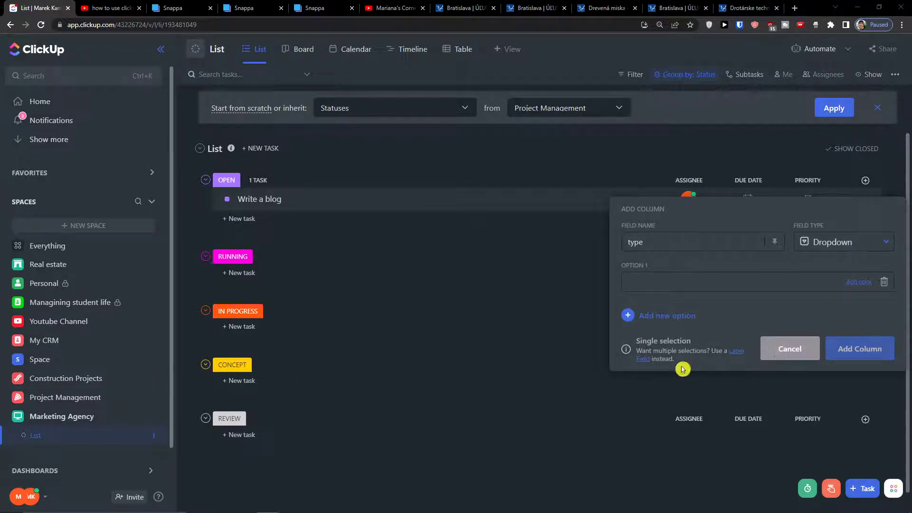
click(684, 275)
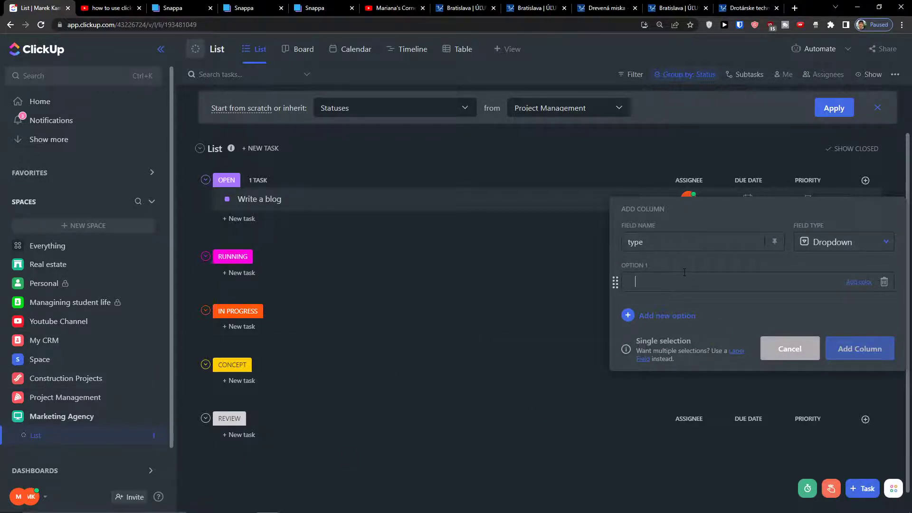
text(Optimize)
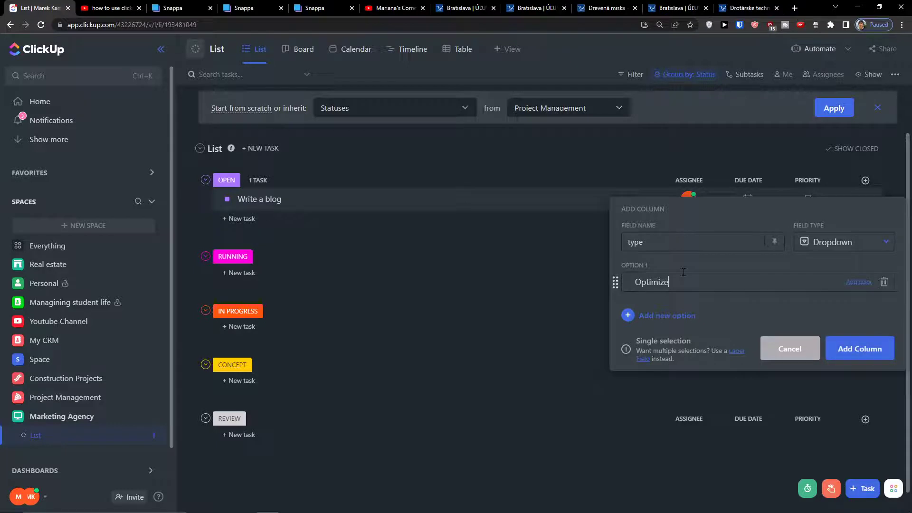
key(Return)
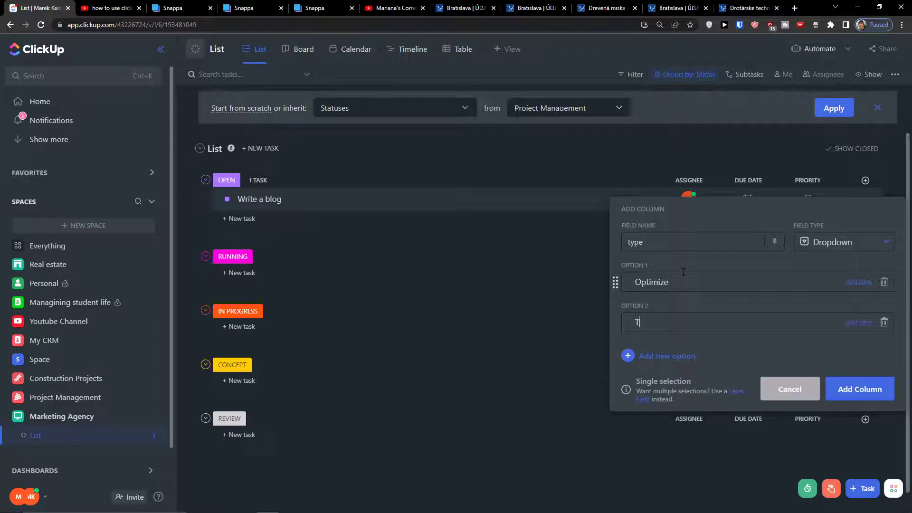
key(Return)
text(Scale)
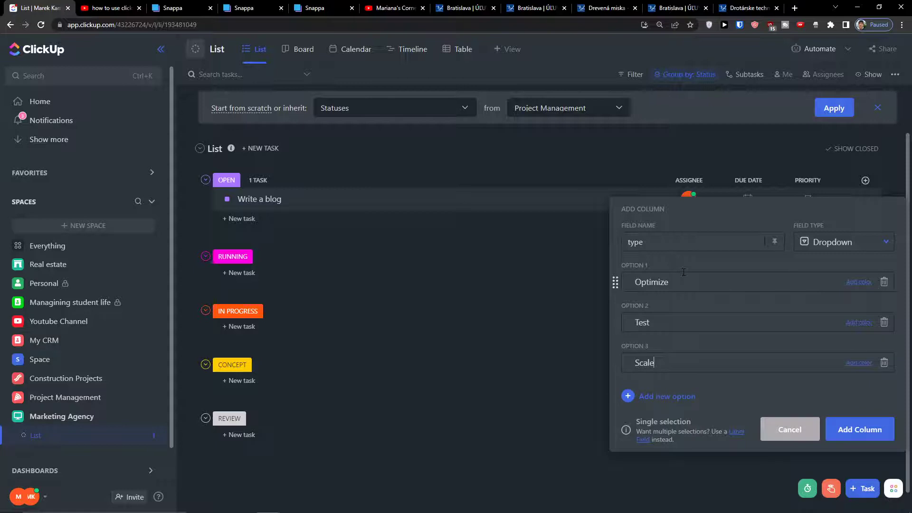
key(Return)
text(Research)
key(Return)
text(Tech)
key(Return)
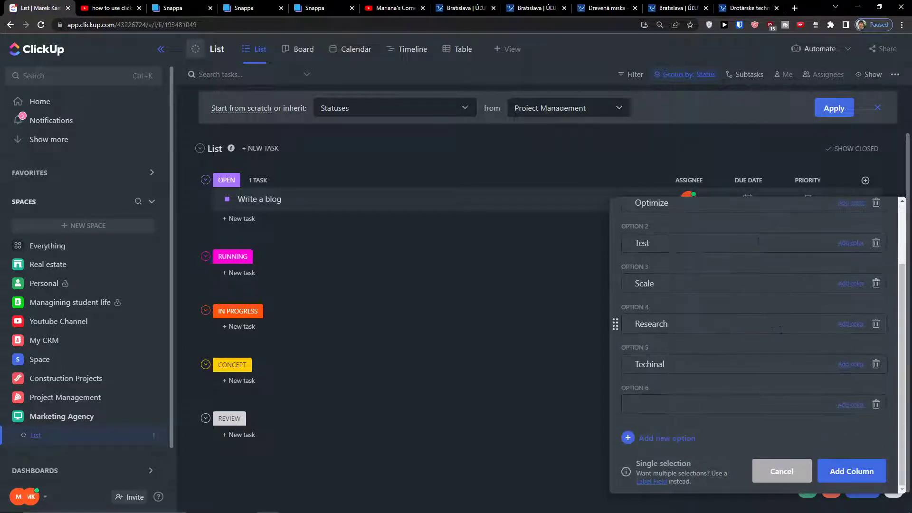
click(877, 405)
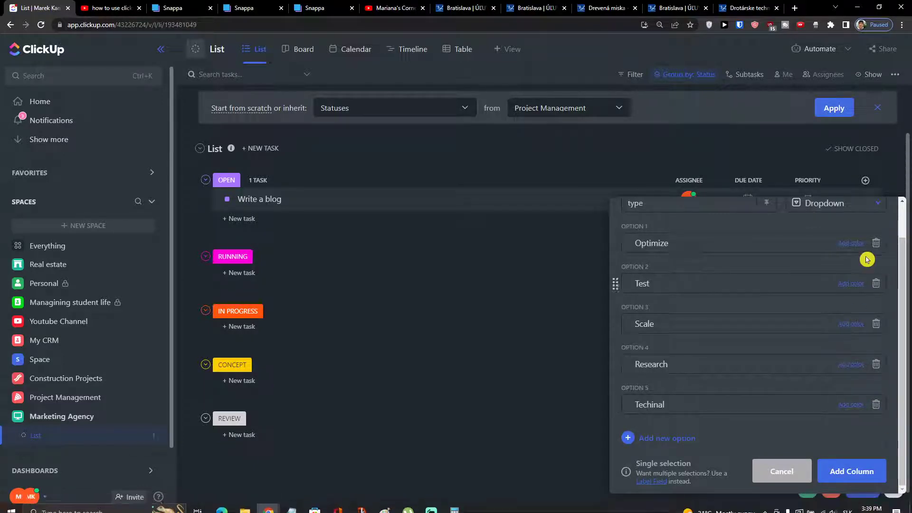
Step: Give the Optimize option a purple color and add the type column to the list
click(845, 245)
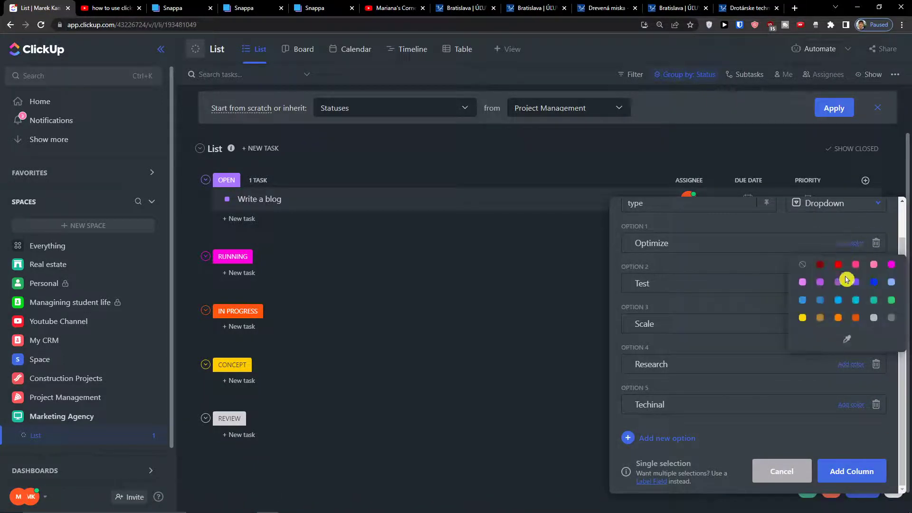
click(822, 290)
click(845, 473)
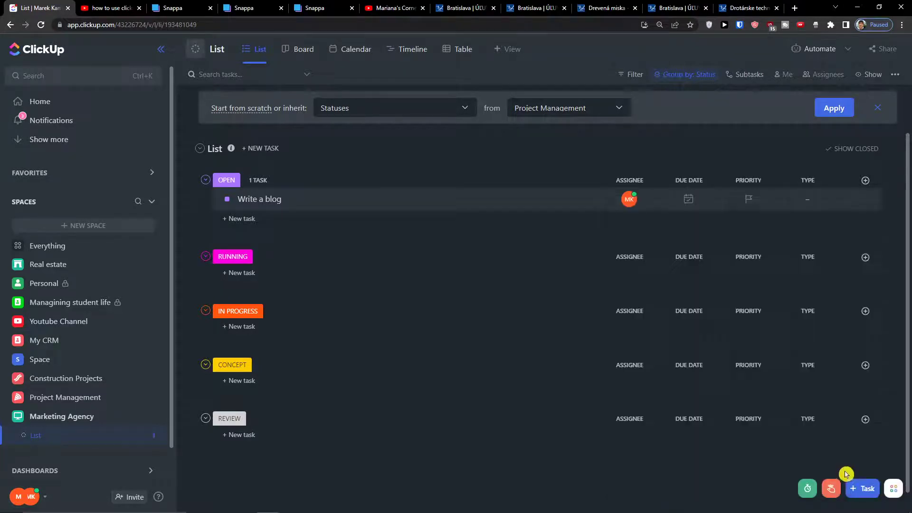
Step: Add a dropdown column named Source with the options remarketing, adwords, mobile, brand and facebook
click(865, 181)
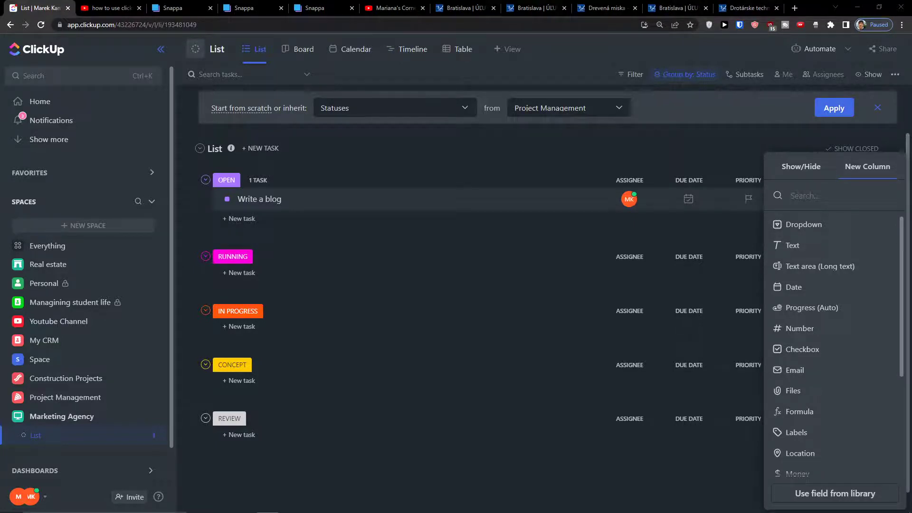
click(793, 225)
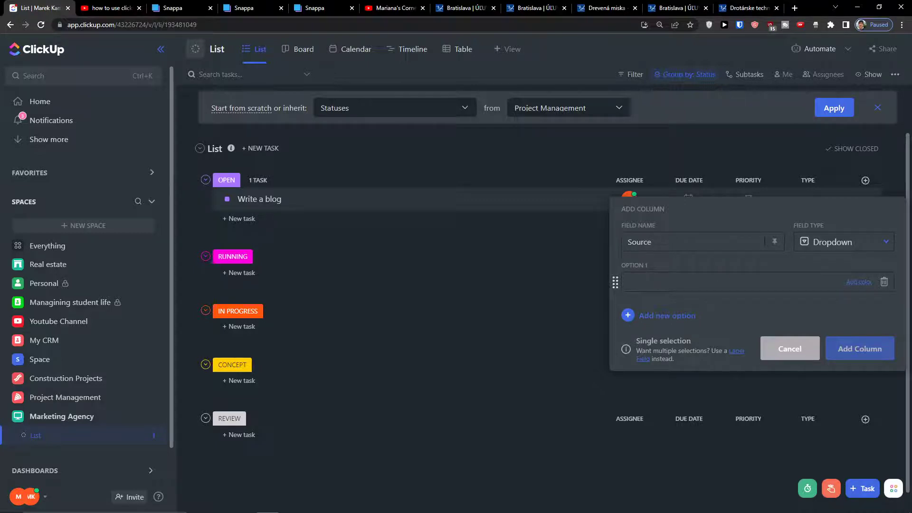
click(448, 344)
text(remarketing)
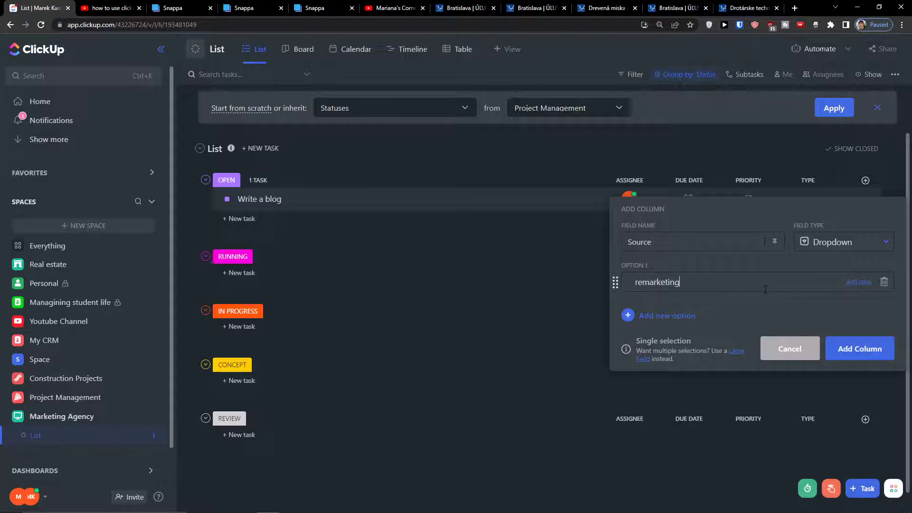
key(Return)
text(adwords)
key(Return)
text(mobie)
key(BackSpace)
text(le)
key(Return)
text(brand)
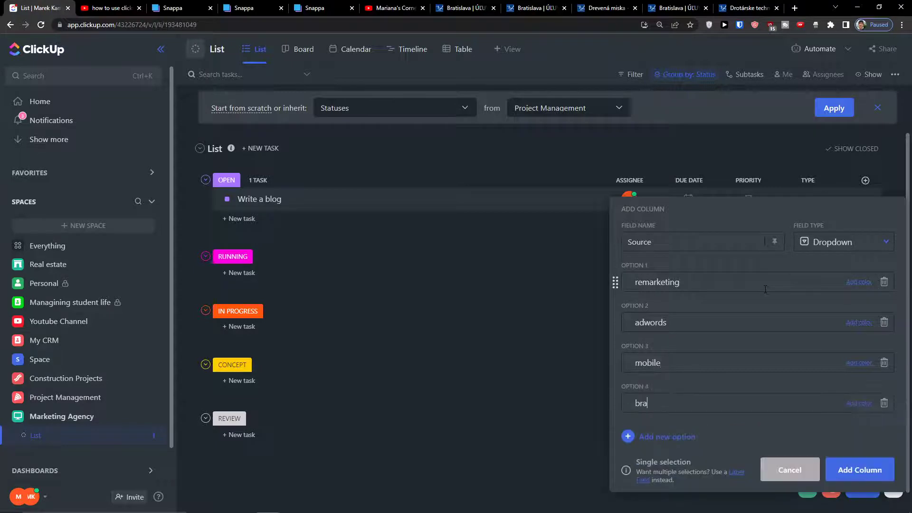
key(Return)
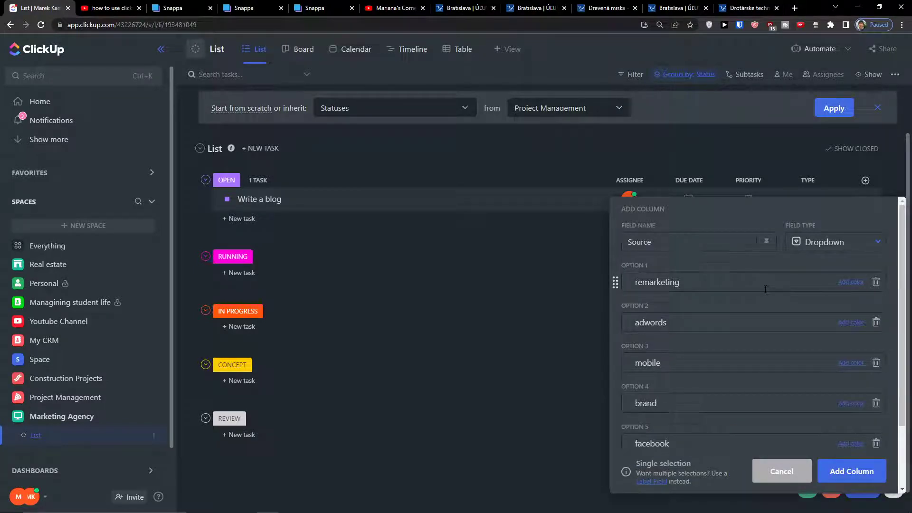
text(facebook)
key(Return)
click(851, 470)
Step: Add a dropdown column named Status with the options Done, In Progress and Stuck
click(803, 200)
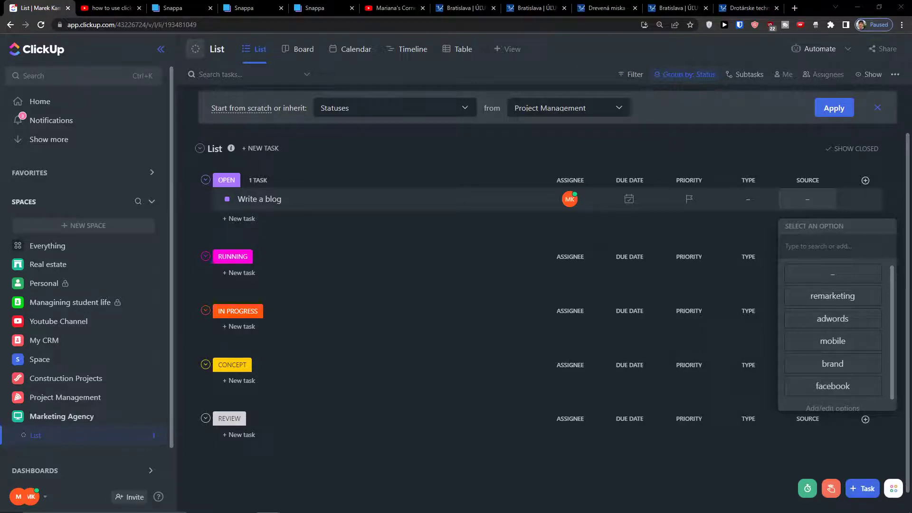
click(866, 180)
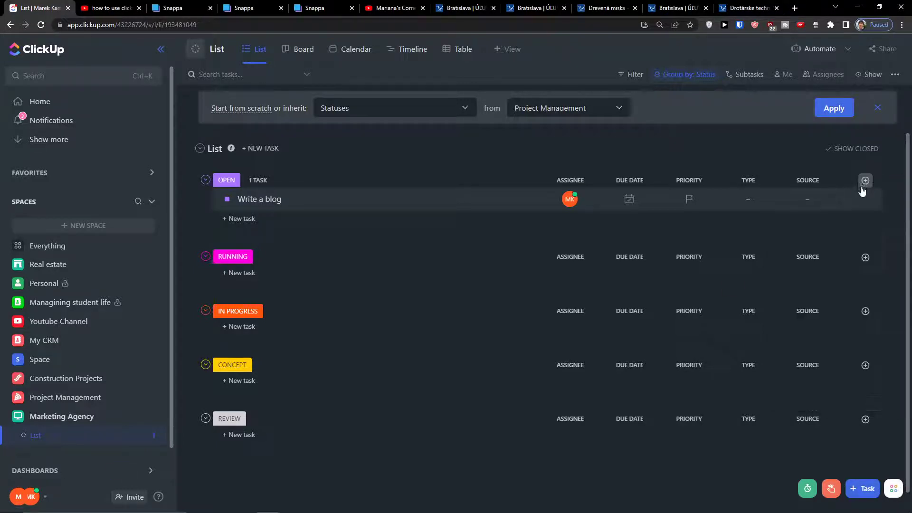
click(784, 221)
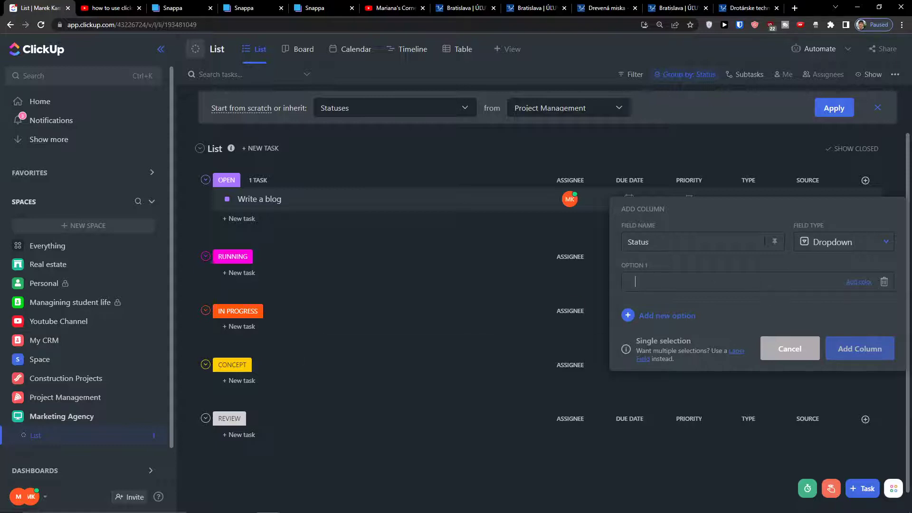
click(712, 294)
text(Done)
key(Return)
text(In Progress)
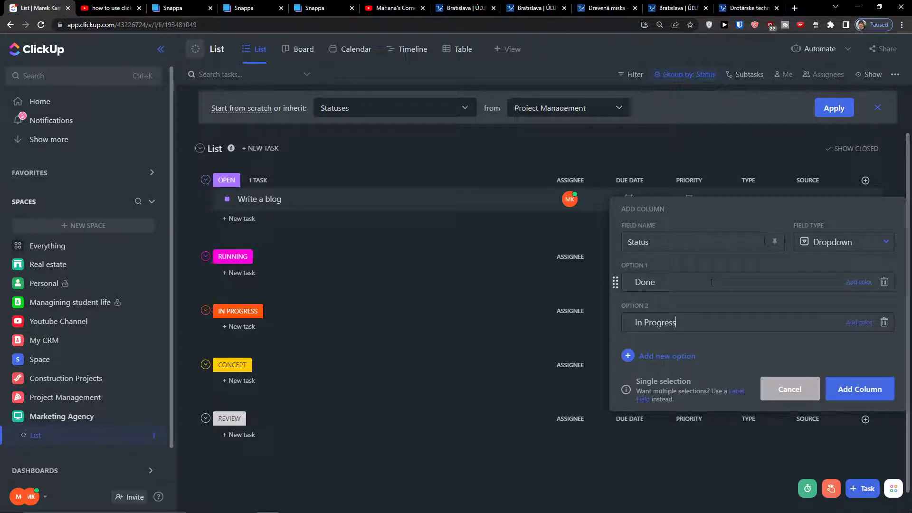
key(Return)
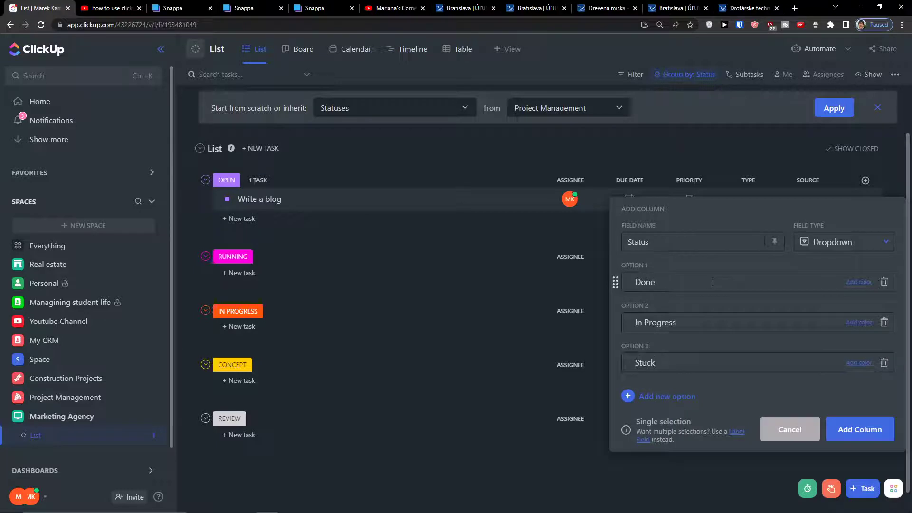
key(Return)
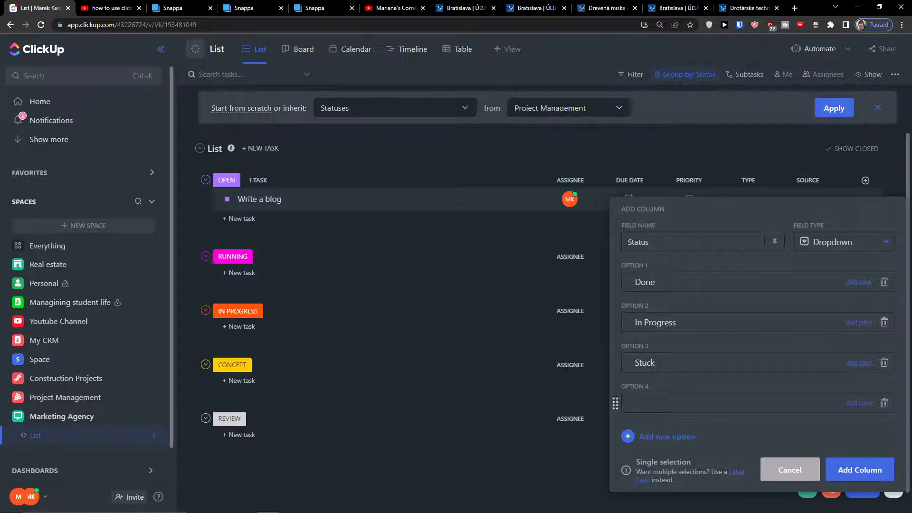
click(861, 470)
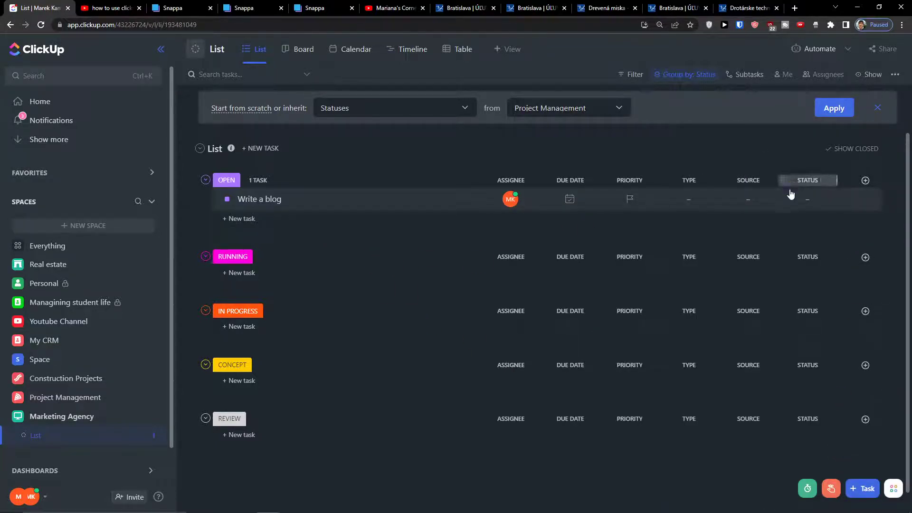
click(800, 199)
click(751, 200)
click(699, 199)
click(735, 199)
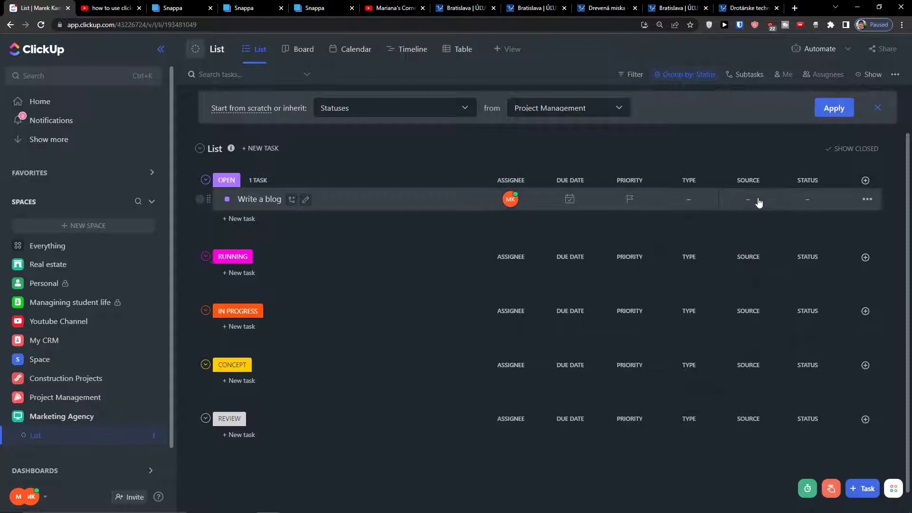
Step: Create the subtask "add a graphic for subtask" under the Write a blog task
click(292, 205)
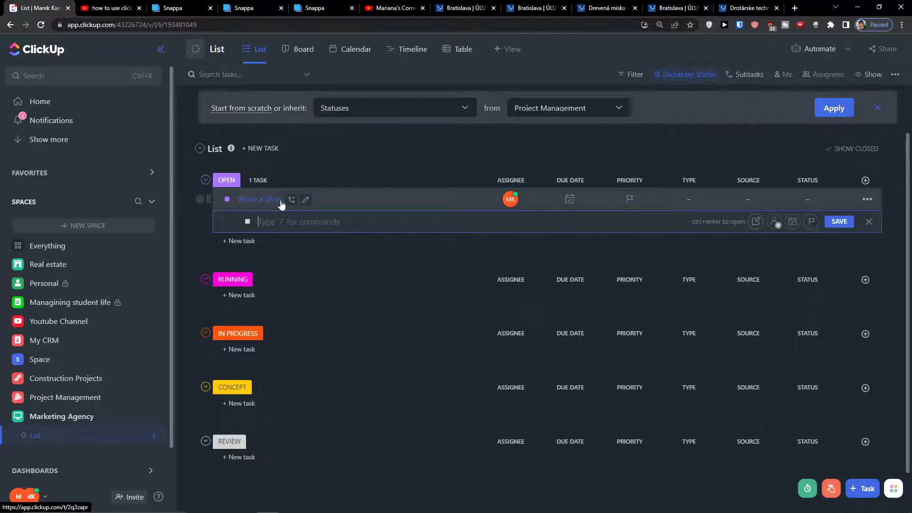
text(add a graphic for subtask)
key(Return)
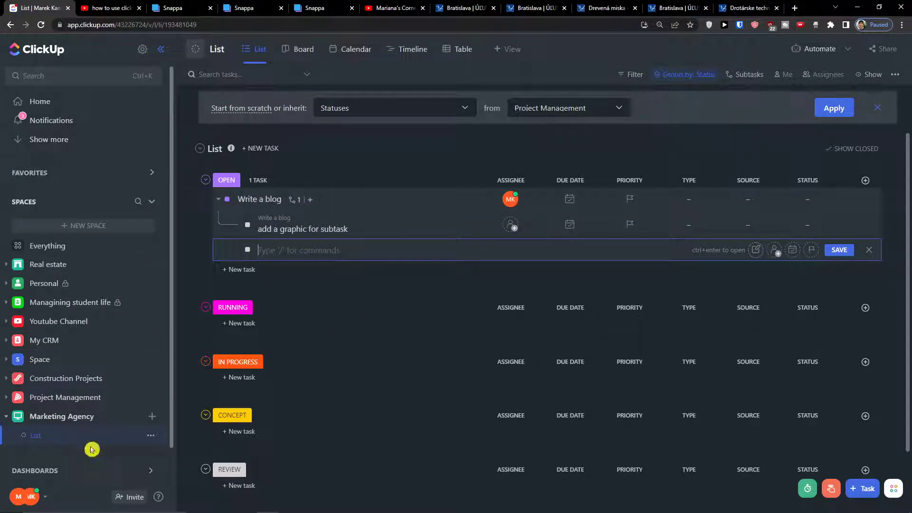
Step: Rename the Marketing Agency space's list to "To-Do Planning"
click(213, 156)
click(214, 197)
key(BackSpace)
text(To)
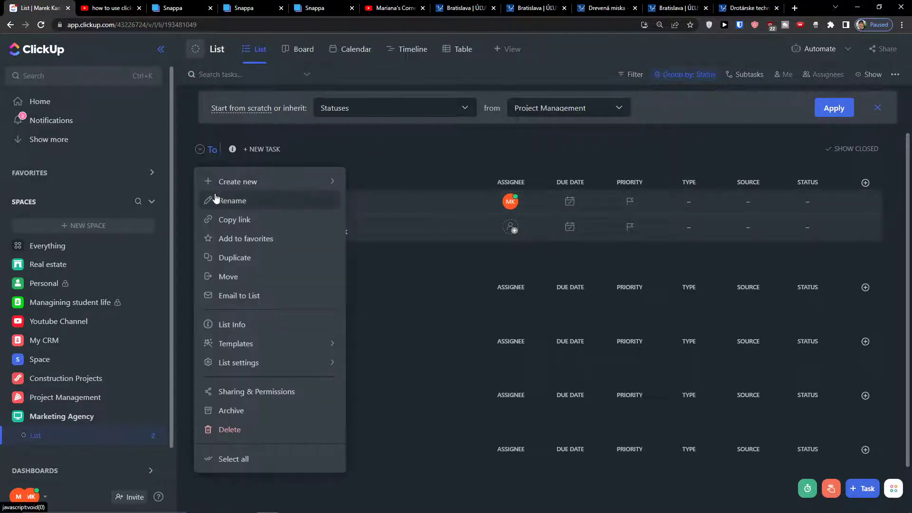
text(-Do Planning)
key(Return)
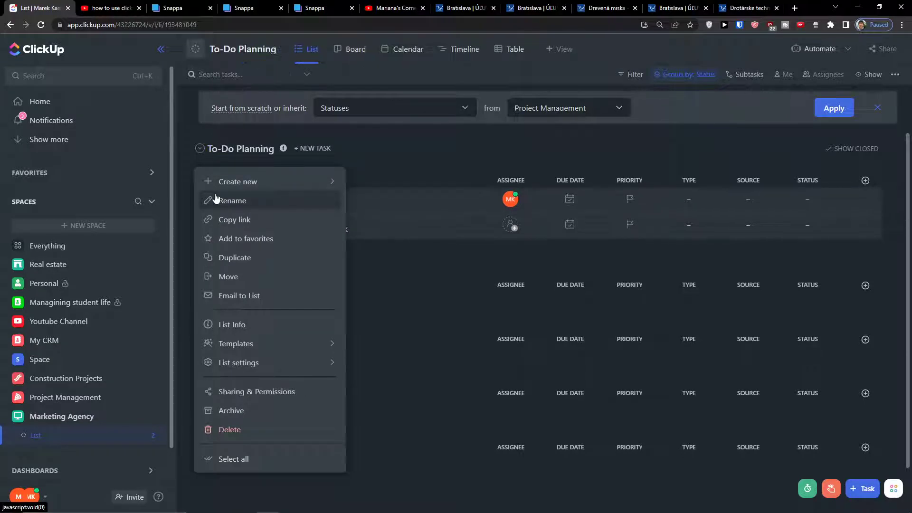
click(394, 179)
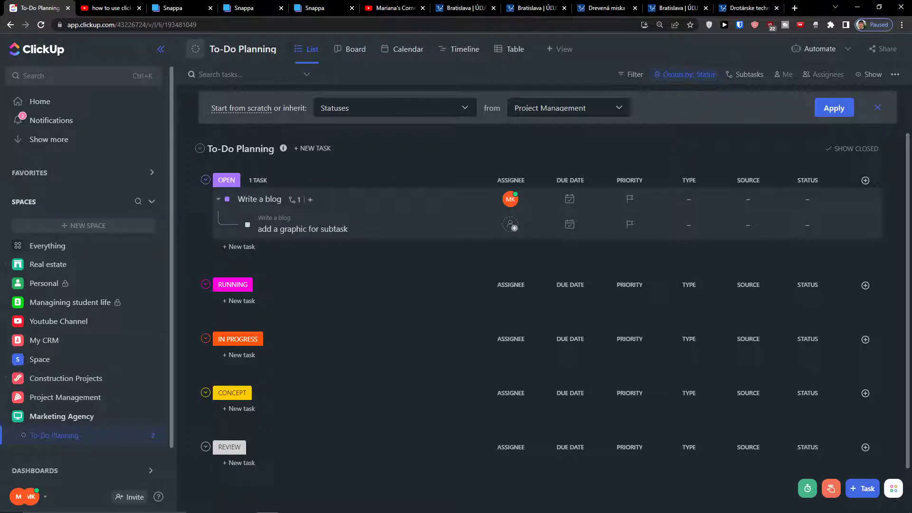
Step: Set the due date of the Write a blog task to Wednesday, 17 August 2022
scroll(119, 403, down, 1)
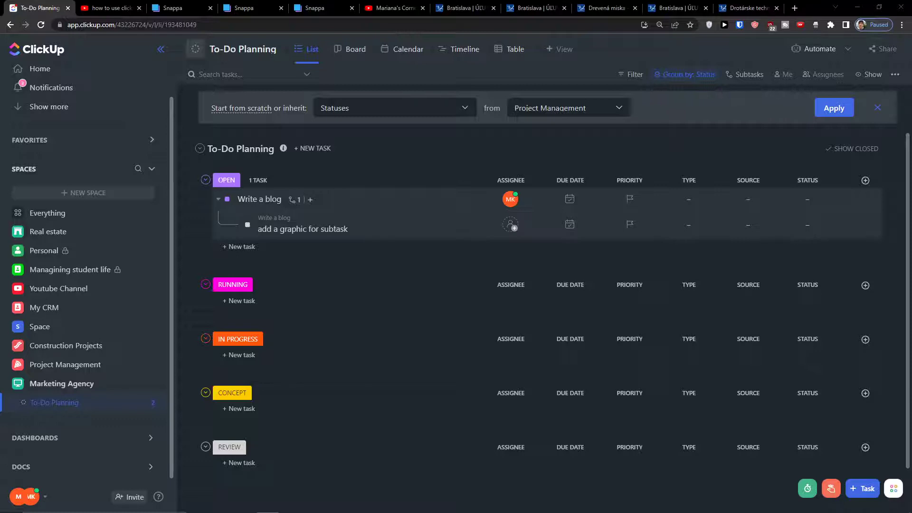
click(570, 199)
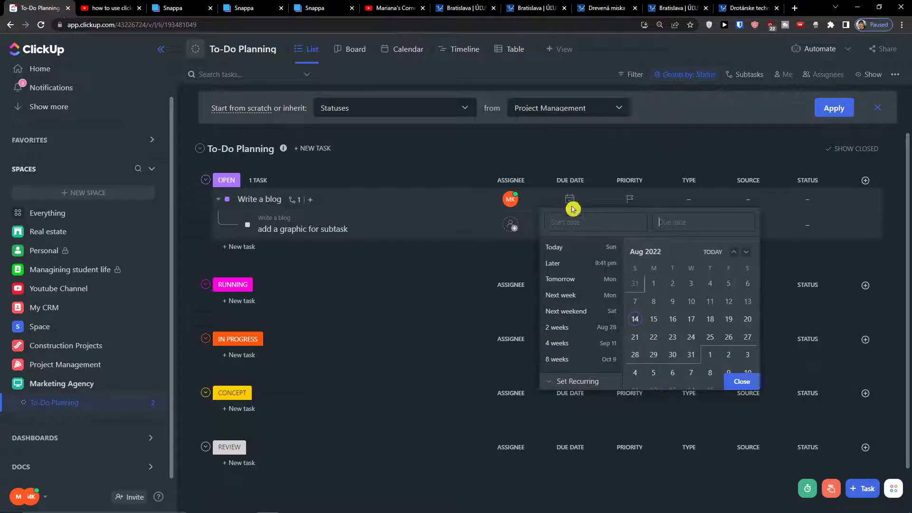
click(691, 319)
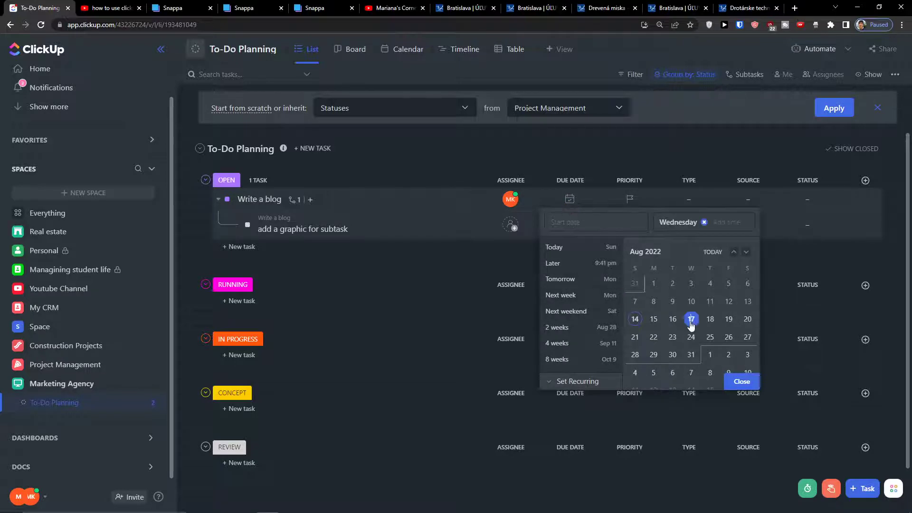
click(736, 383)
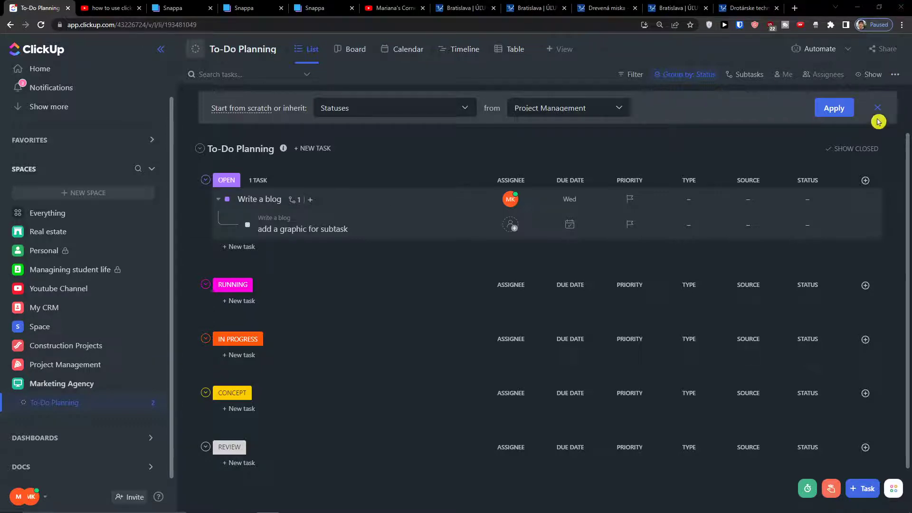
Step: Show the built-in Time tracked field as a column in the To-Do Planning list
click(865, 181)
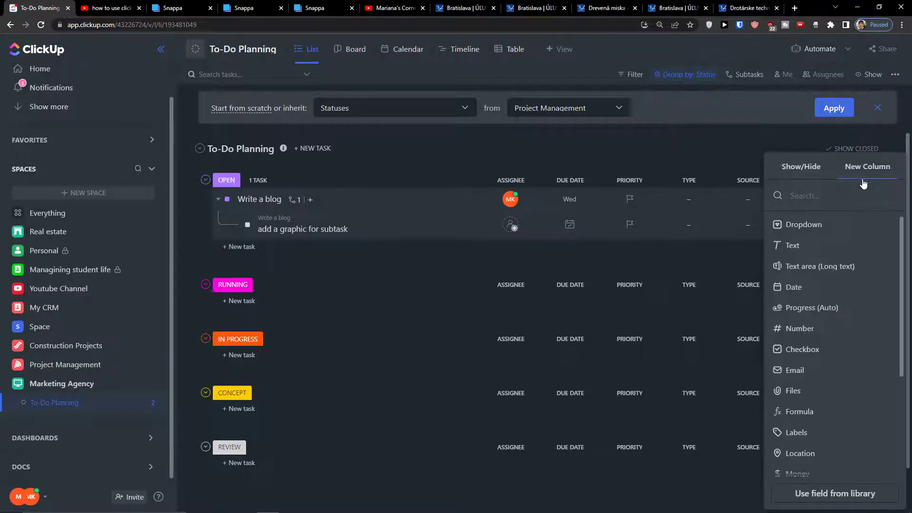
scroll(806, 298, down, 4)
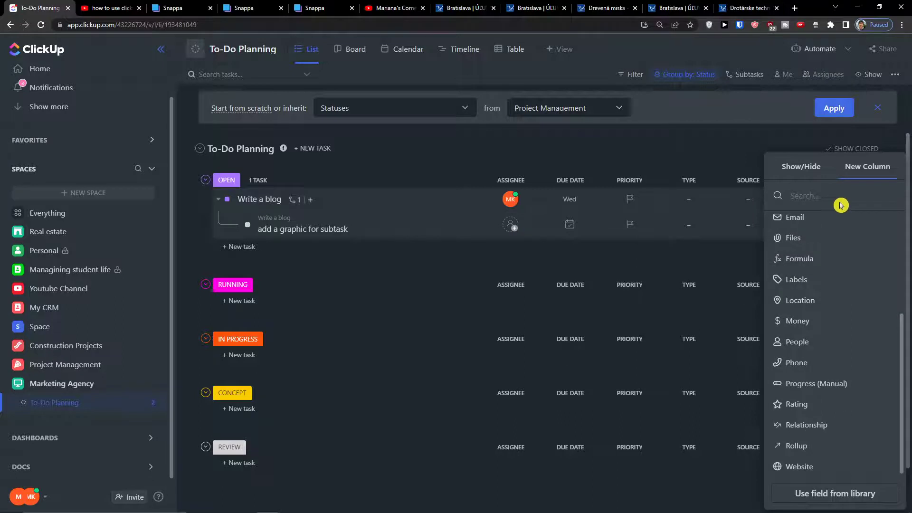
click(793, 175)
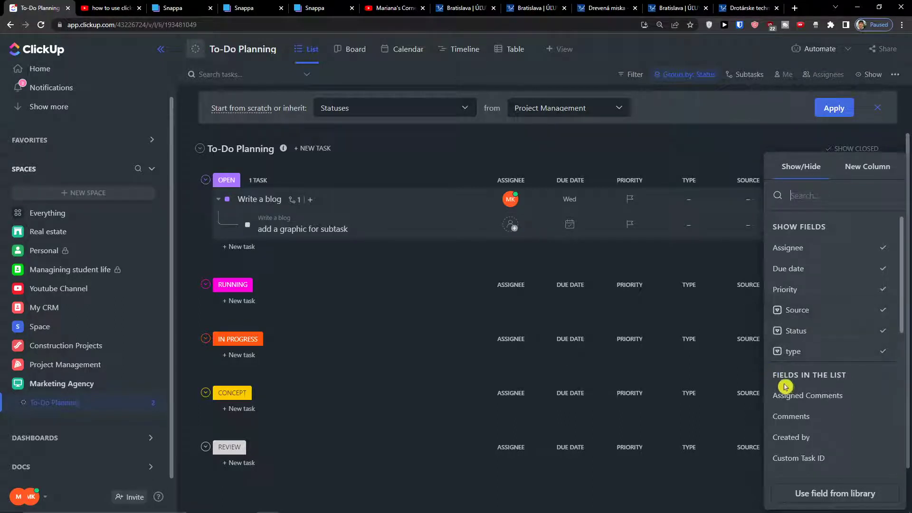
scroll(785, 387, down, 6)
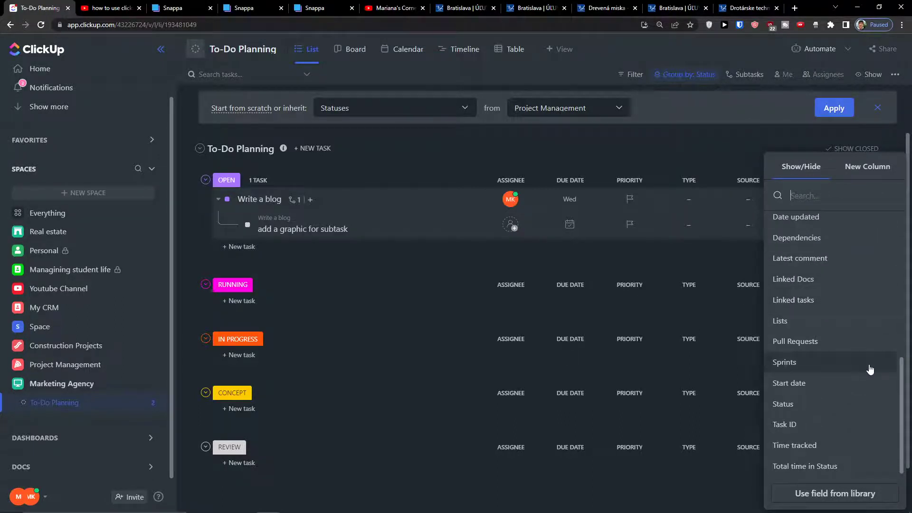
click(826, 449)
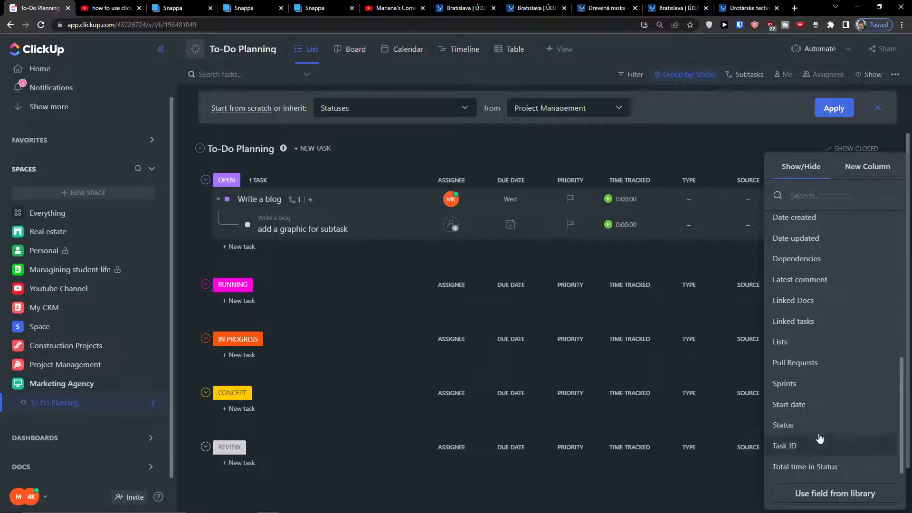
click(655, 265)
Step: Log a manual time entry of 1 hour on the Write a blog task
click(633, 201)
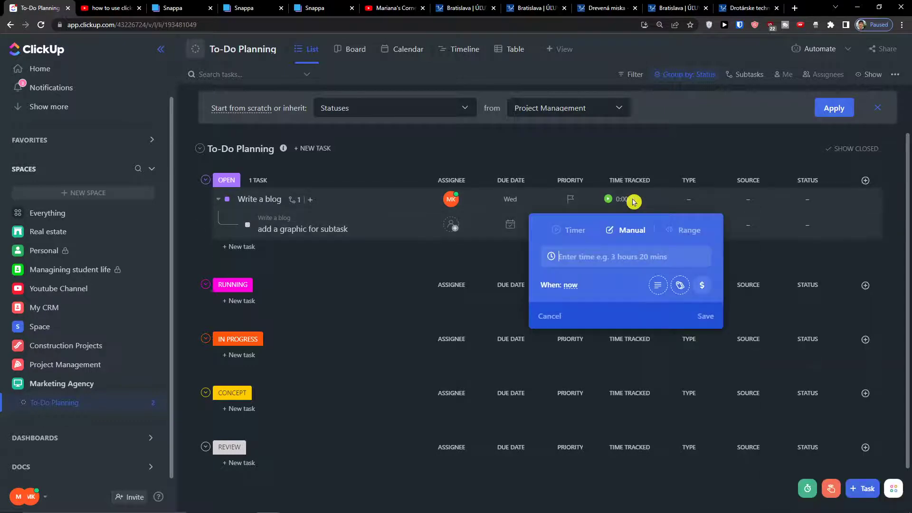
click(577, 235)
click(637, 232)
text(1 hour)
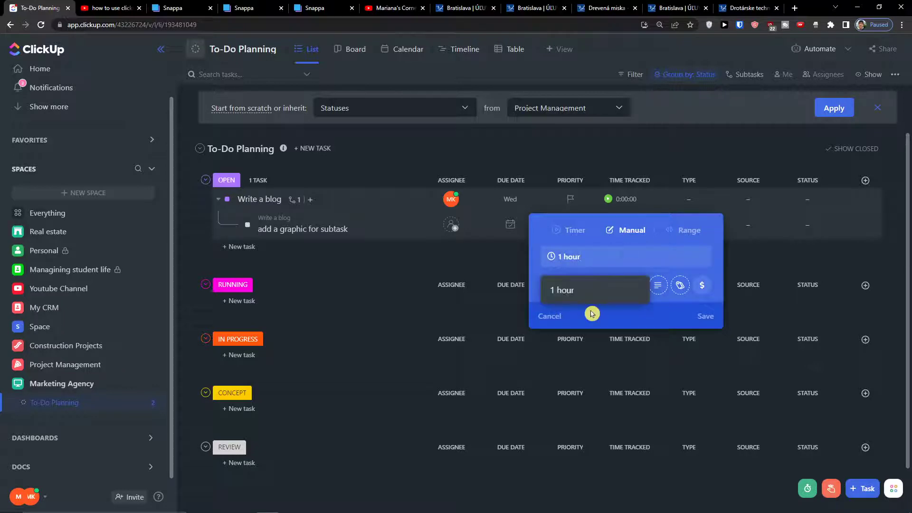
click(613, 293)
click(705, 316)
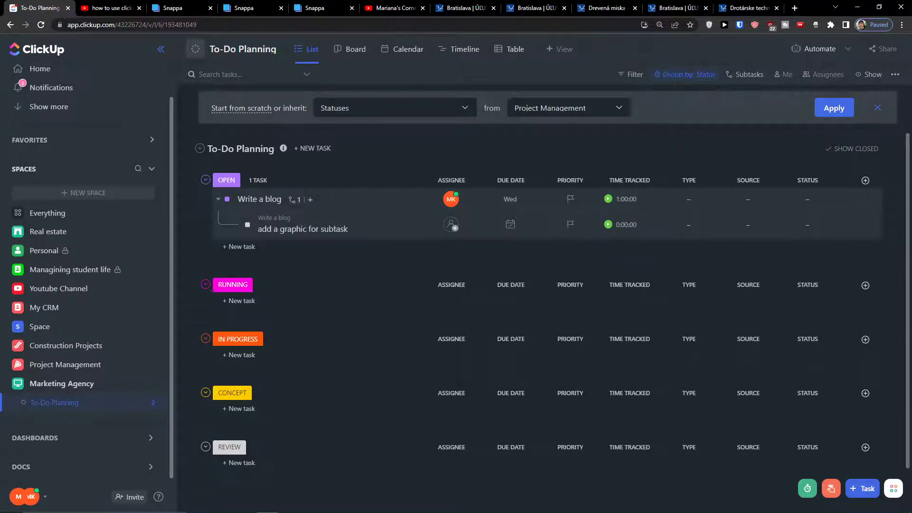
Step: Add a Files column named Asset and check the attachment sources it offers for the Write a blog task
click(866, 180)
scroll(836, 323, down, 3)
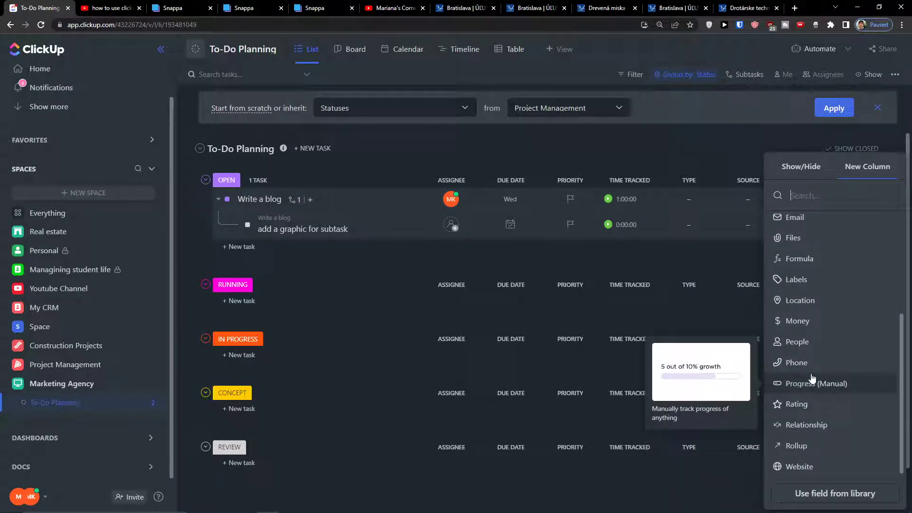
scroll(816, 366, up, 3)
click(807, 348)
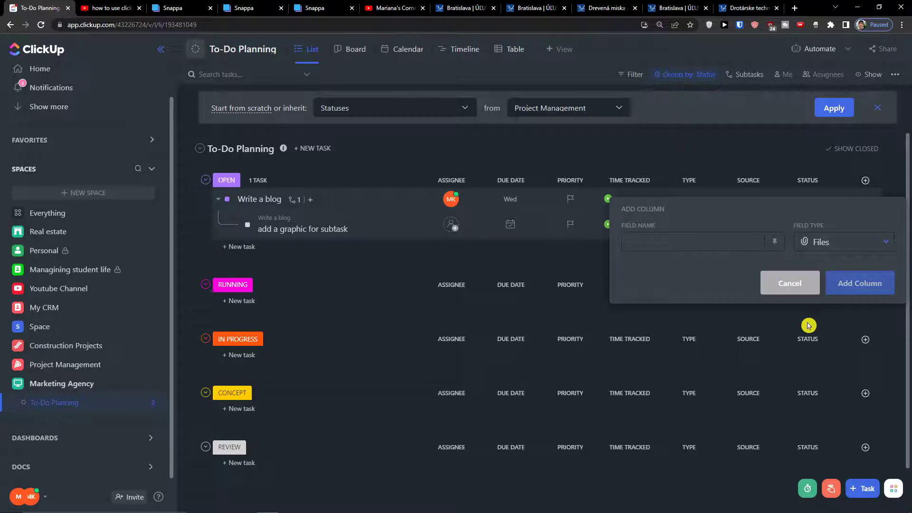
text(Asset)
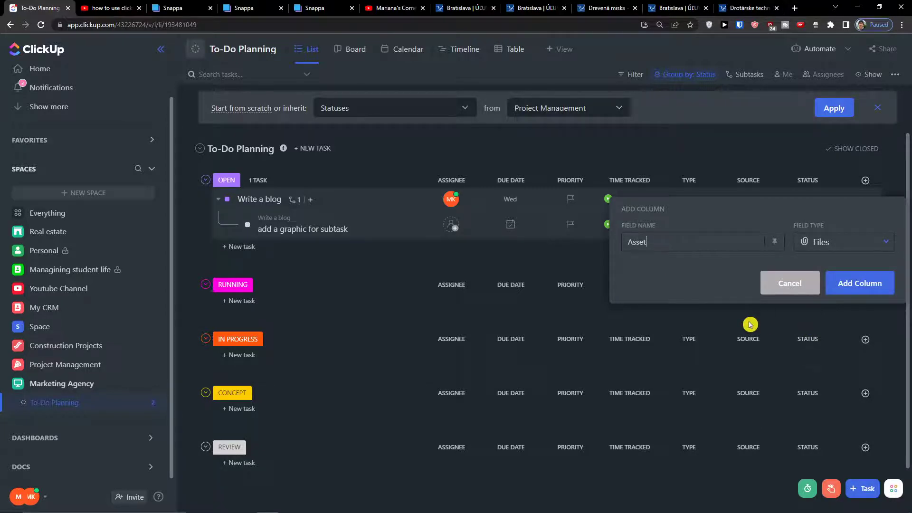
click(863, 284)
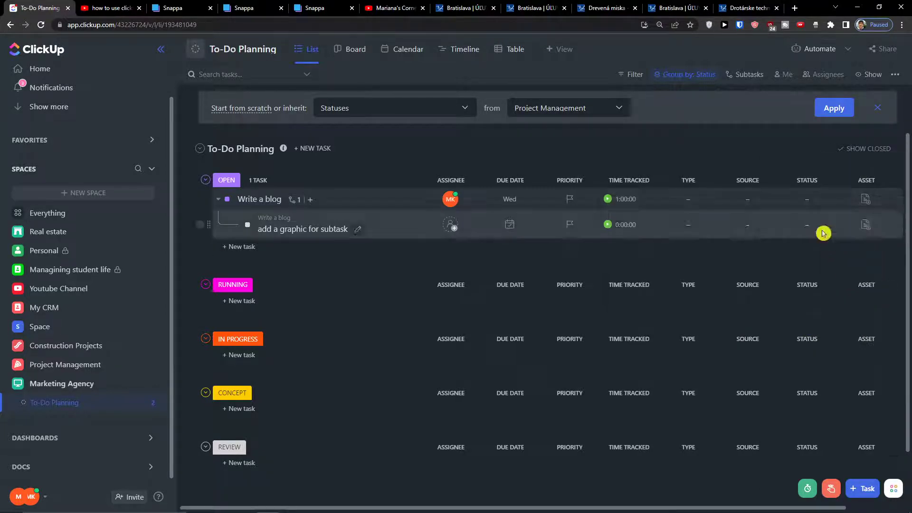
click(868, 201)
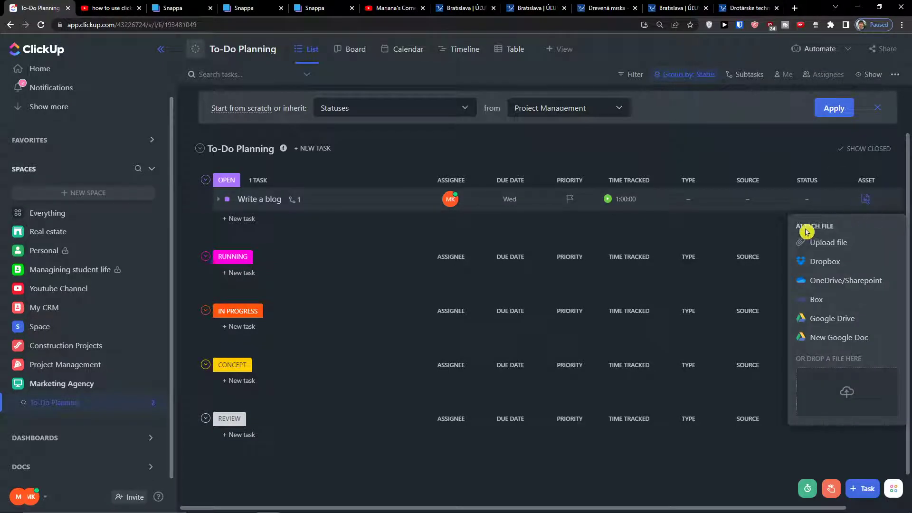
click(774, 236)
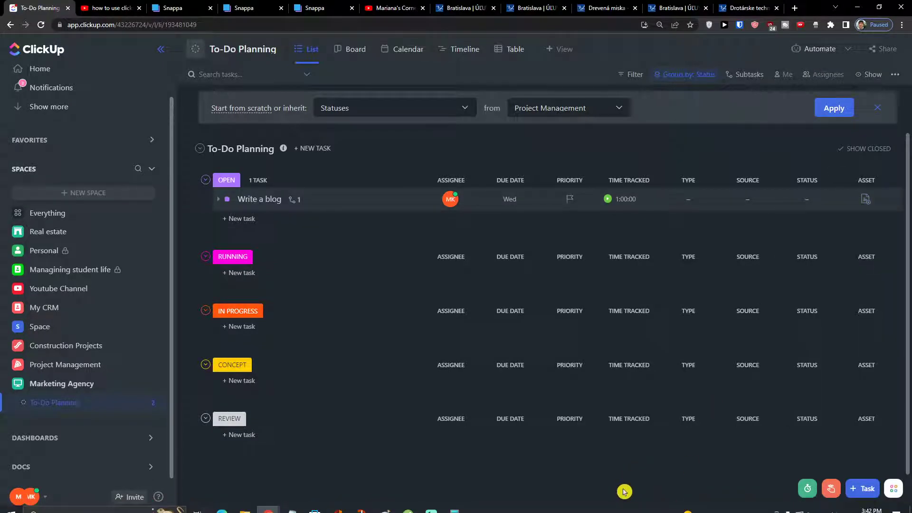
Step: Add a Website column named Link to the To-Do Planning list
drag(625, 505, 702, 500)
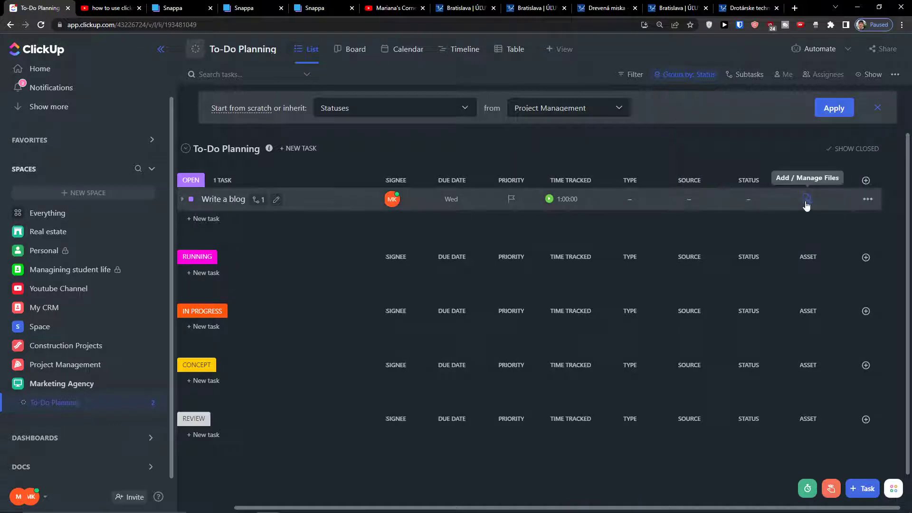
click(866, 181)
scroll(808, 295, down, 3)
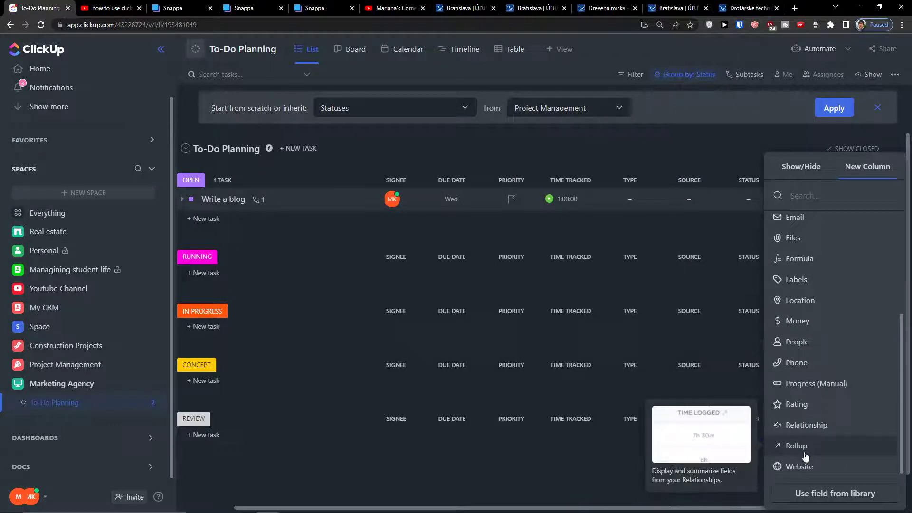
click(791, 465)
text(Link)
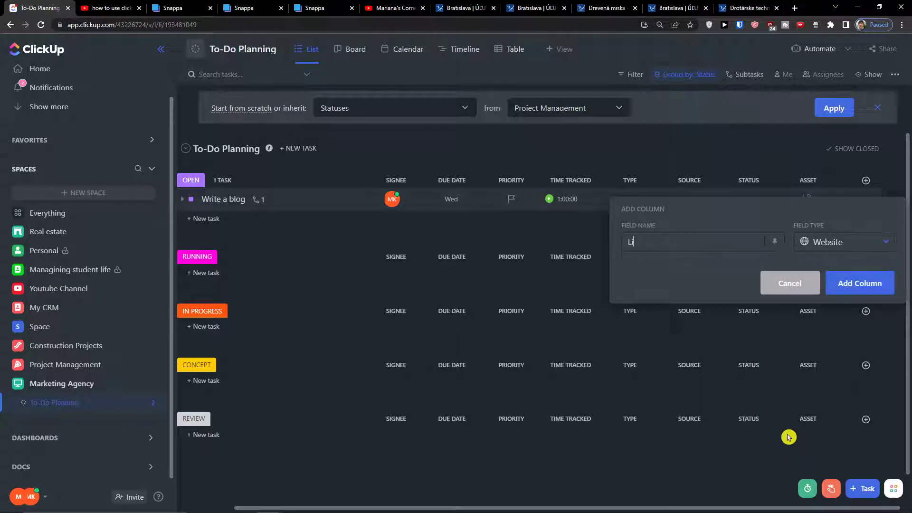
click(855, 280)
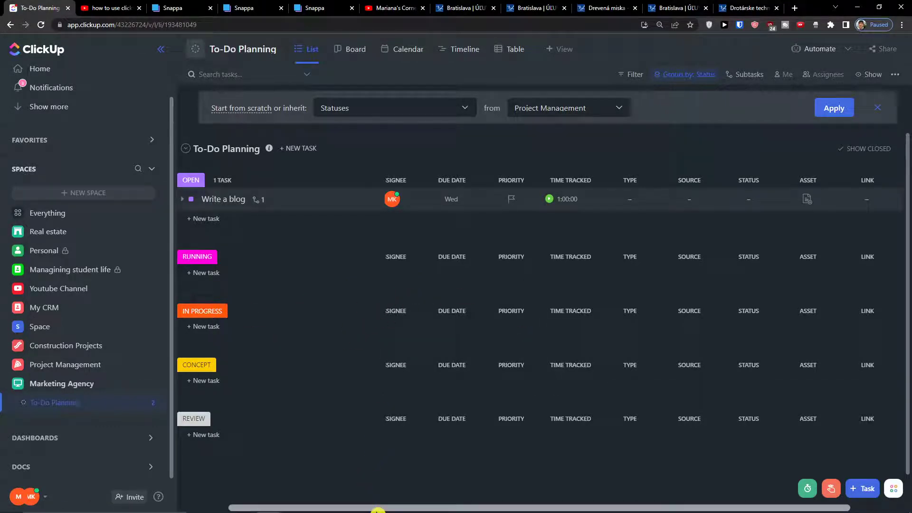
Step: Look over the details of the Write a blog task and return to the To-Do Planning list
drag(378, 511, 257, 509)
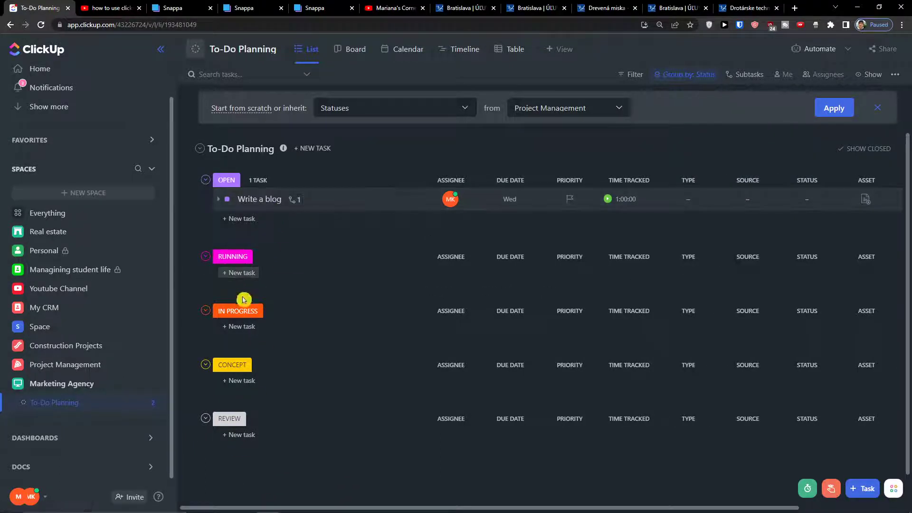
scroll(208, 463, down, 1)
scroll(208, 464, up, 1)
click(337, 198)
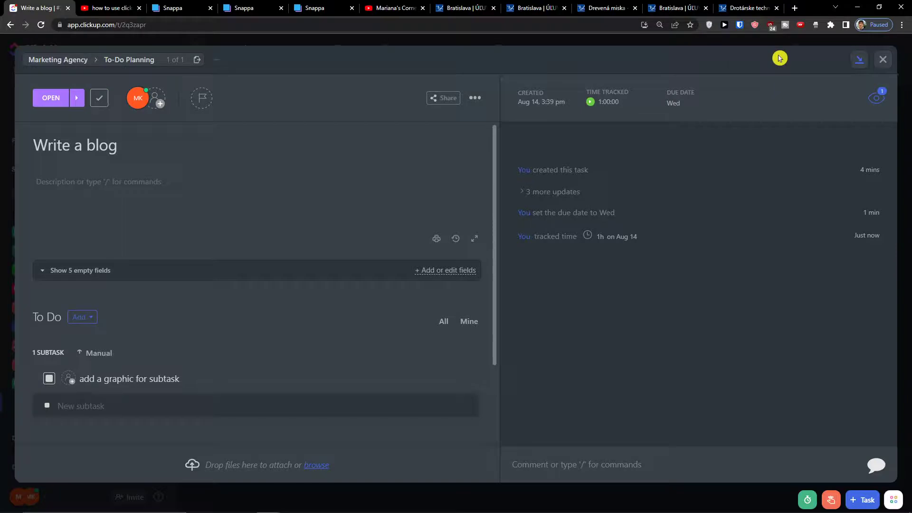
click(883, 59)
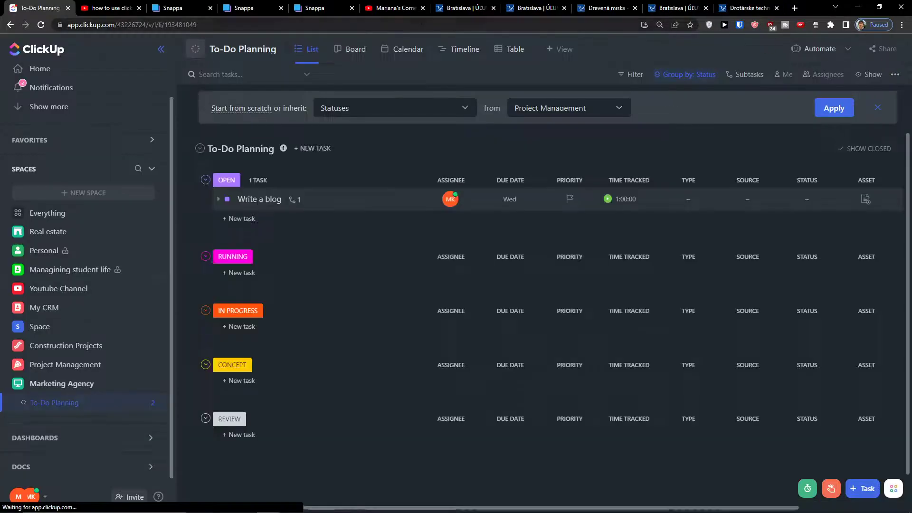
Step: Look over the Board and Calendar views, and reschedule the Write a blog task to Aug 22 in the Timeline view
click(358, 50)
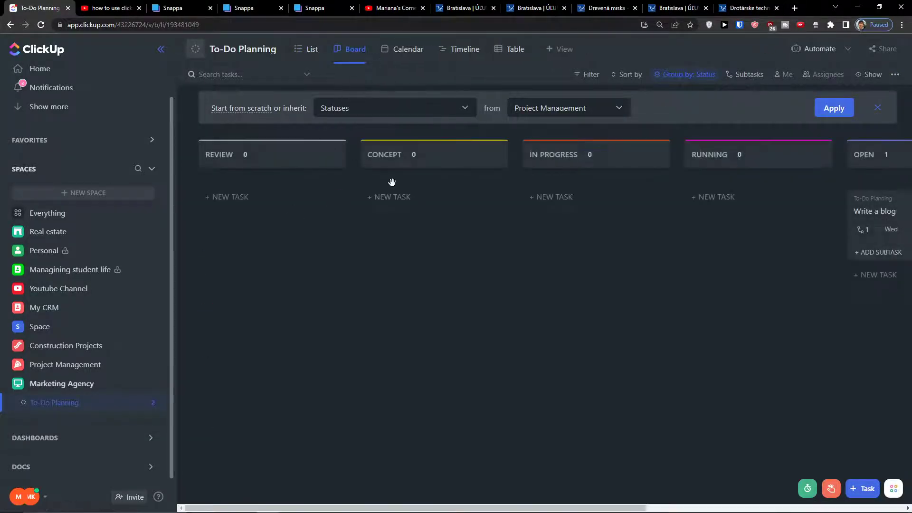
click(394, 52)
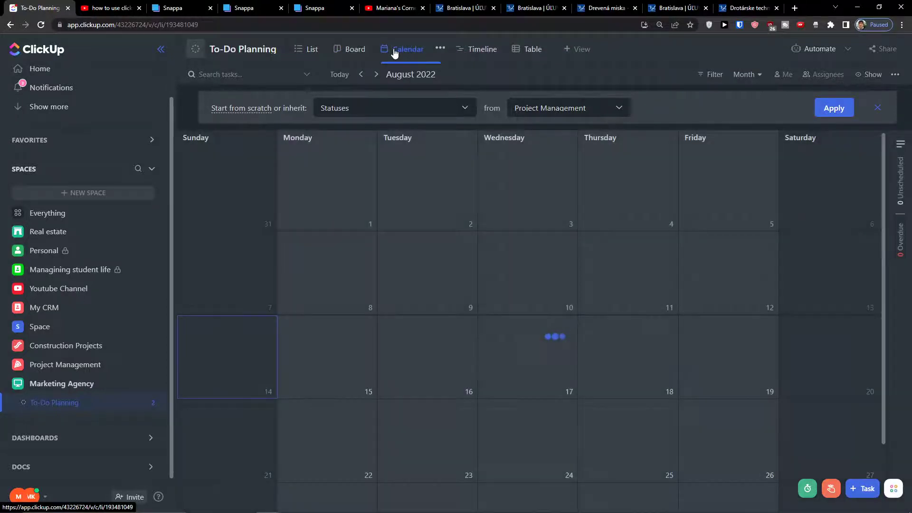
click(472, 52)
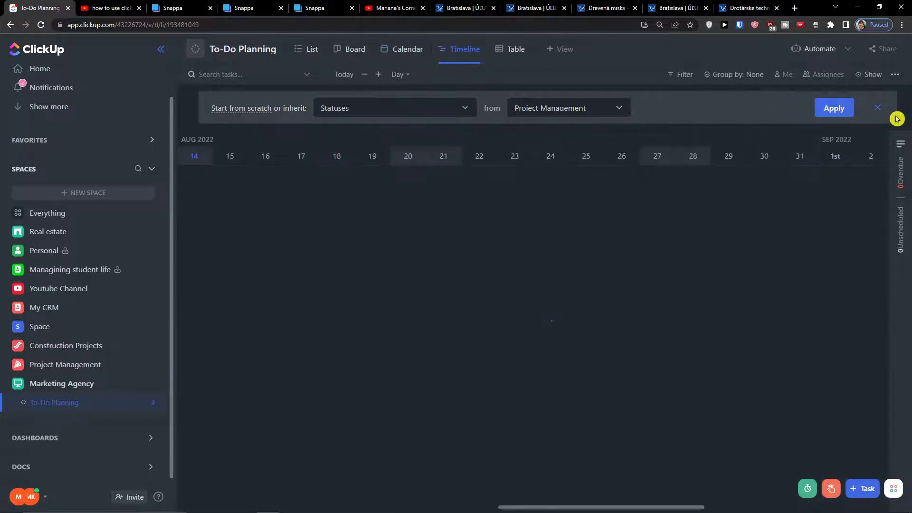
drag(317, 129, 489, 133)
click(312, 51)
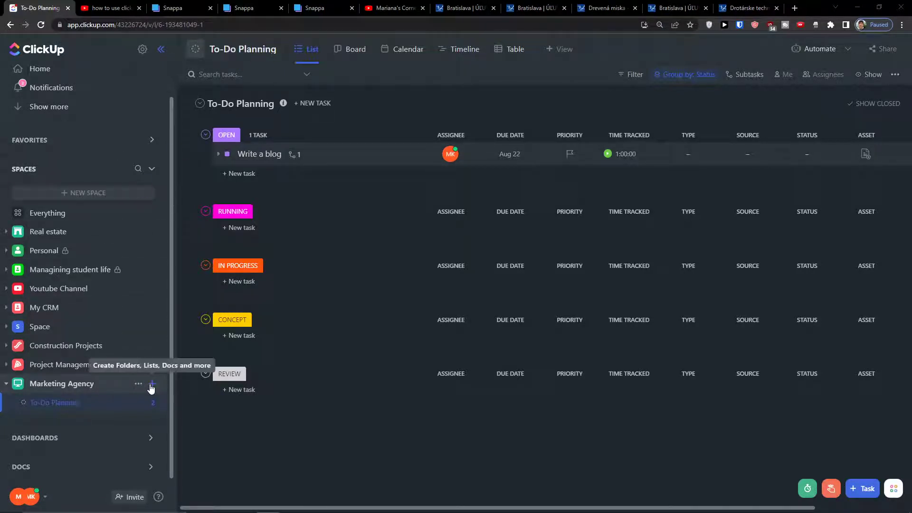
Step: Create a list named High-Level marketing plan in the Marketing Agency space
click(152, 384)
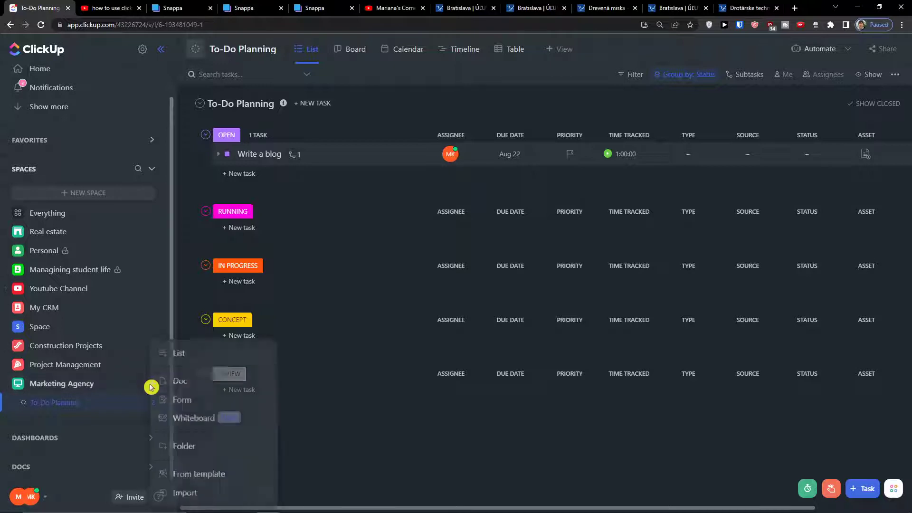
click(184, 354)
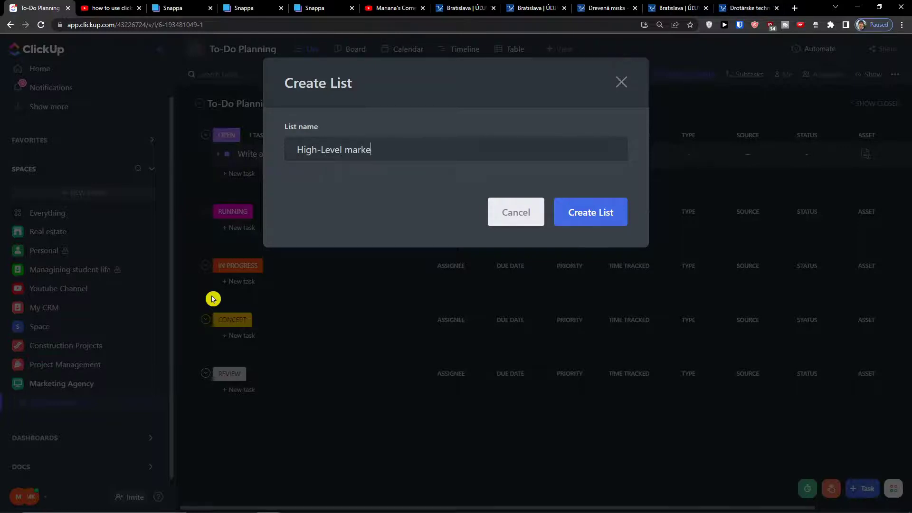
click(564, 212)
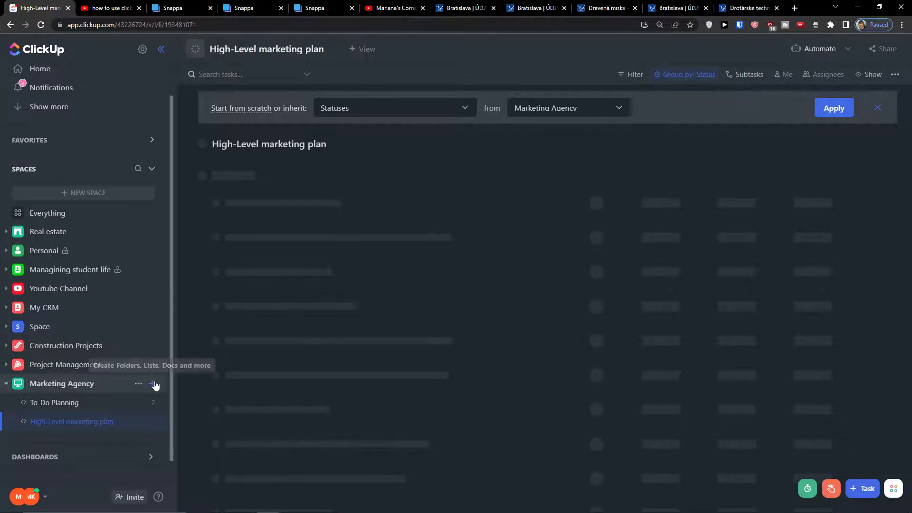
Step: Create a list named Clients in the Marketing Agency space
click(155, 384)
click(177, 352)
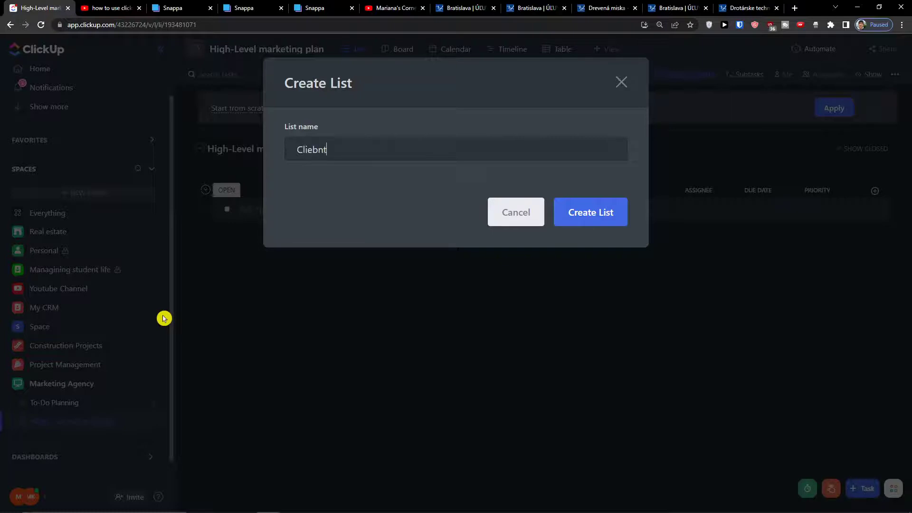
click(589, 223)
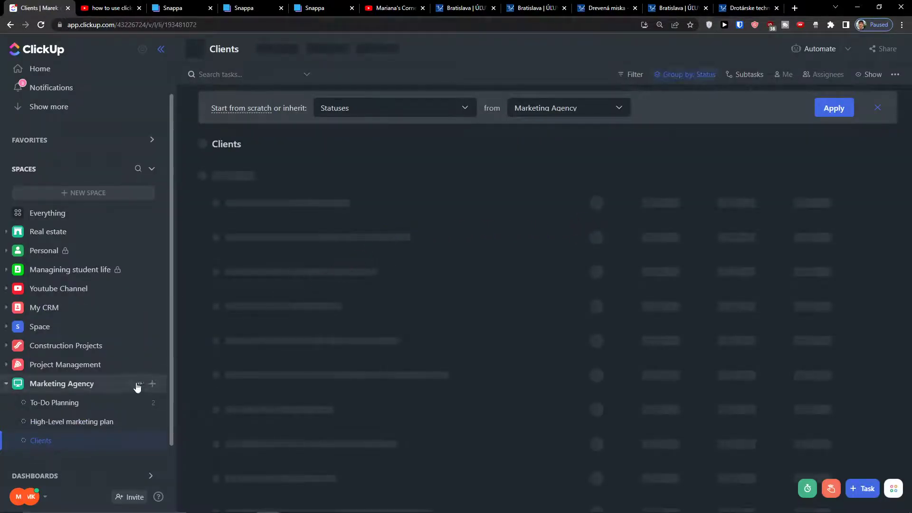
Step: Open the Clients list and dismiss its suggestion to inherit statuses from Marketing Agency
click(52, 404)
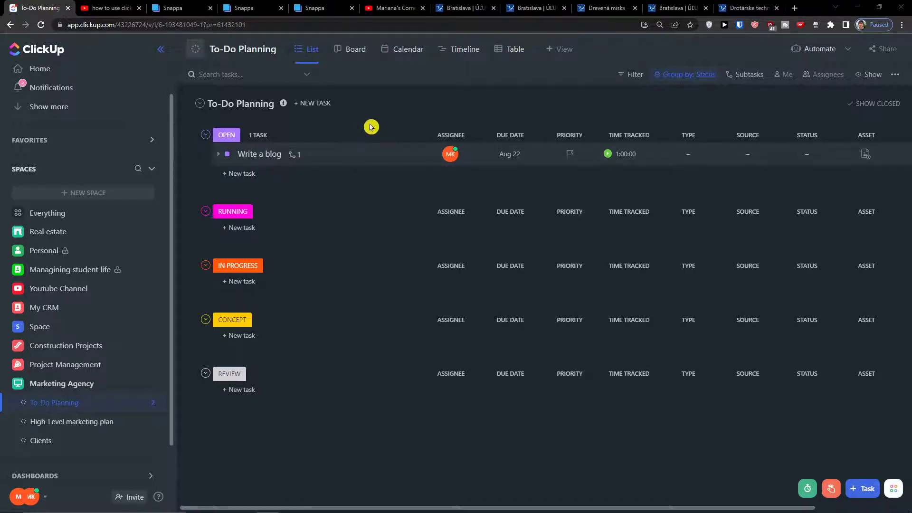
click(57, 445)
click(327, 215)
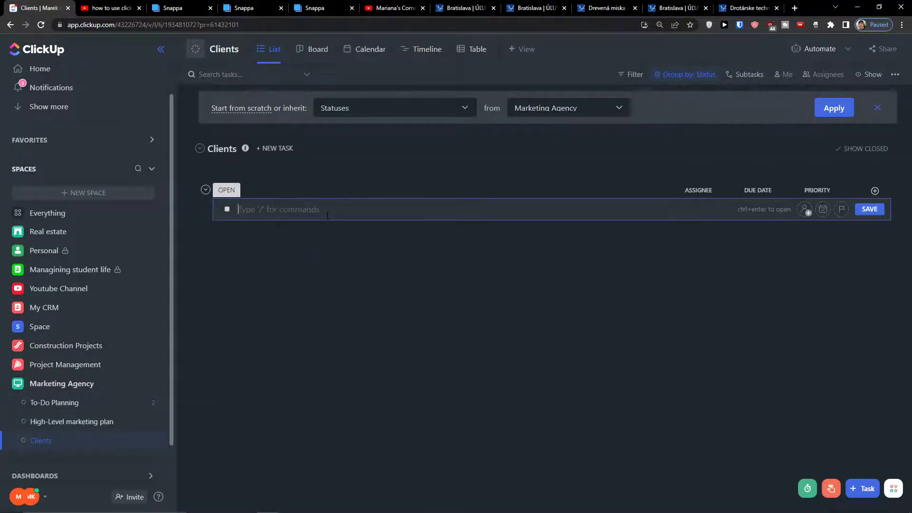
click(331, 231)
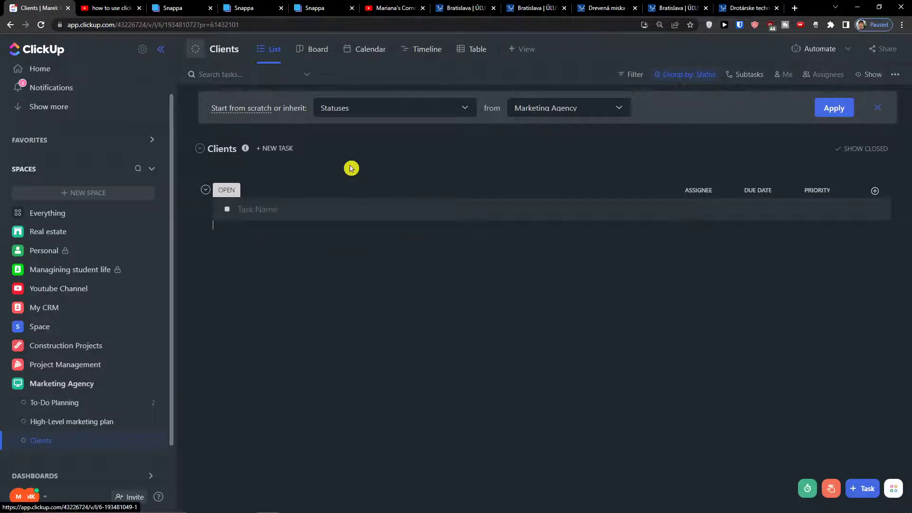
click(878, 108)
Step: Add a relationship column named Client to To-Do Planning, related to tasks from the Clients list, and place it before Time Tracked
click(55, 403)
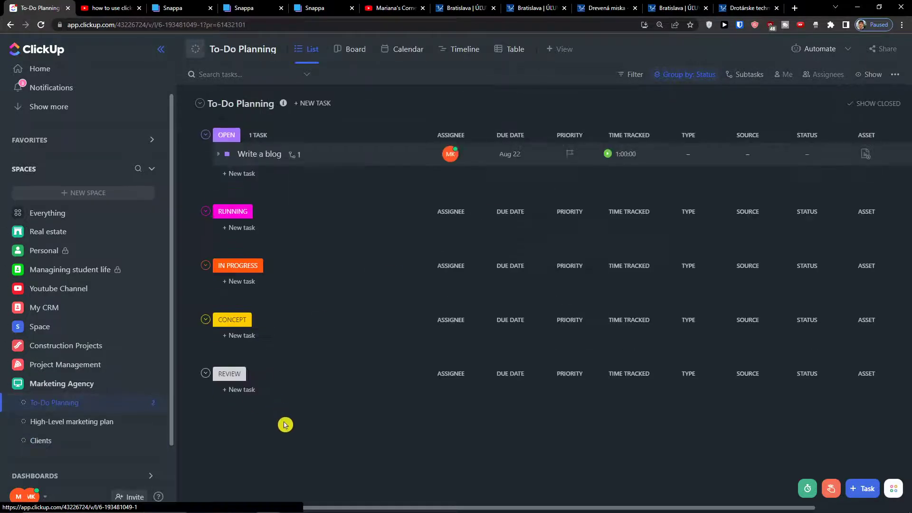
drag(368, 509, 466, 509)
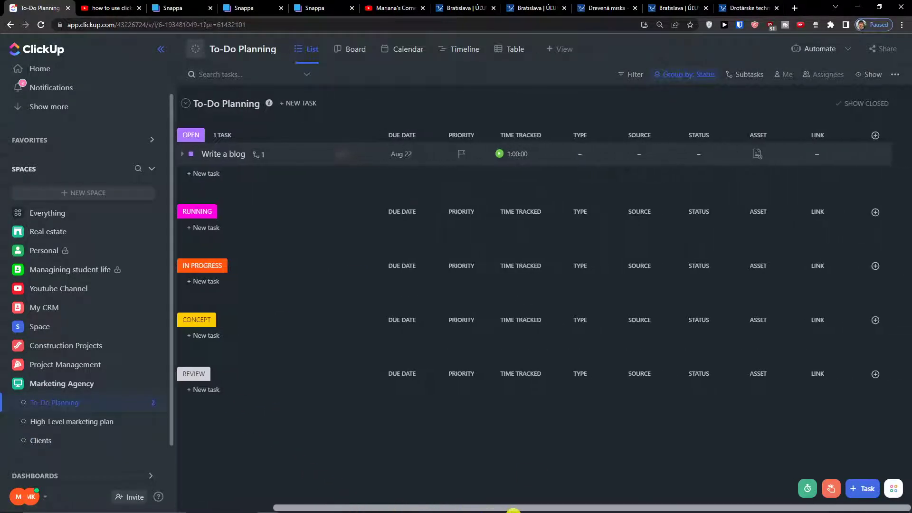
click(876, 135)
scroll(841, 259, down, 3)
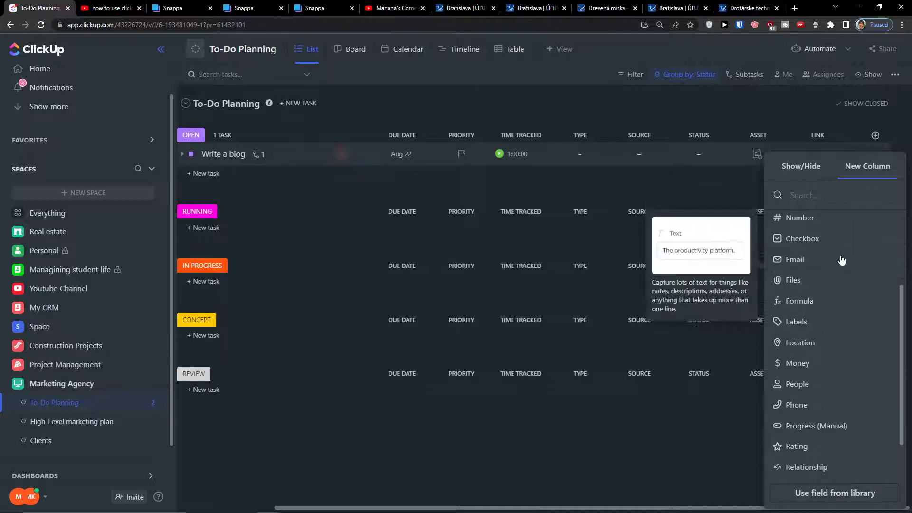
click(831, 424)
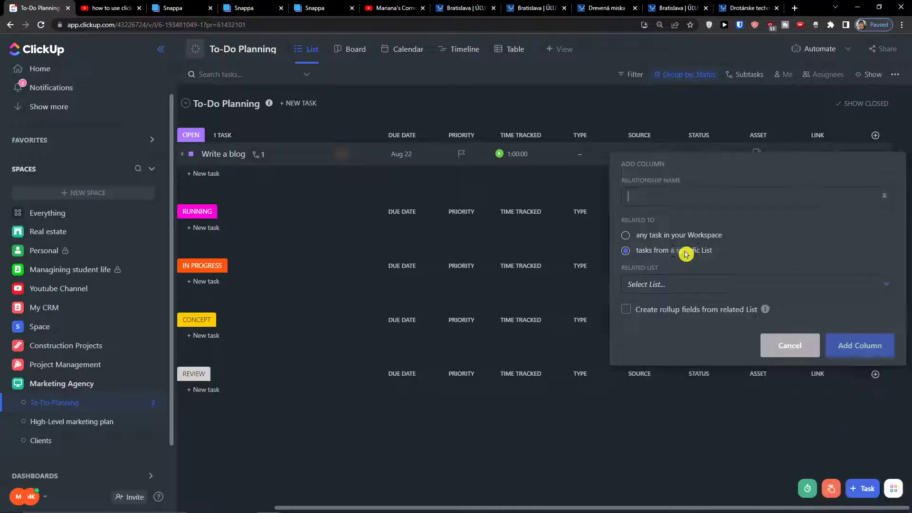
text(Client)
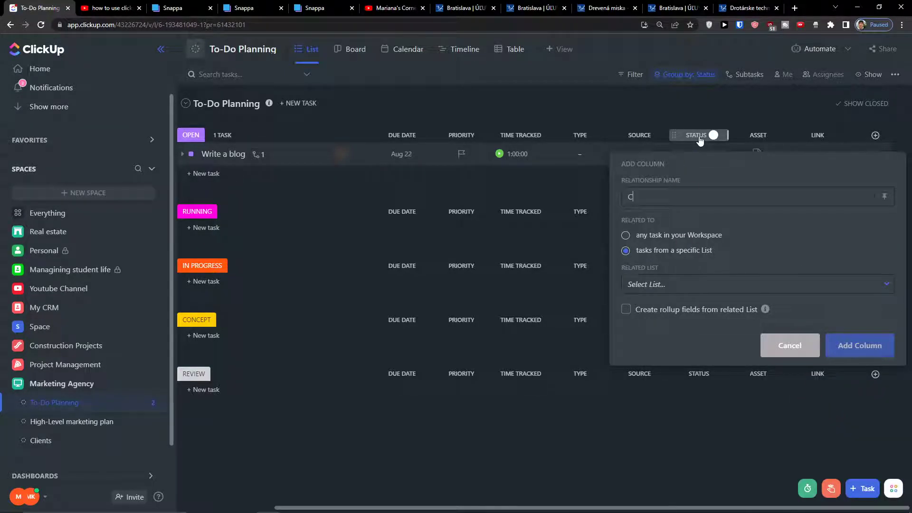
click(784, 238)
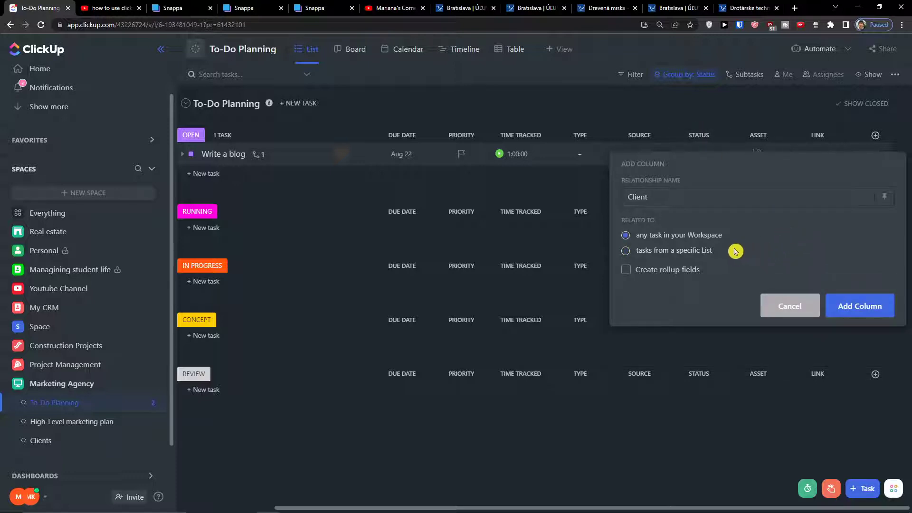
click(695, 252)
click(695, 294)
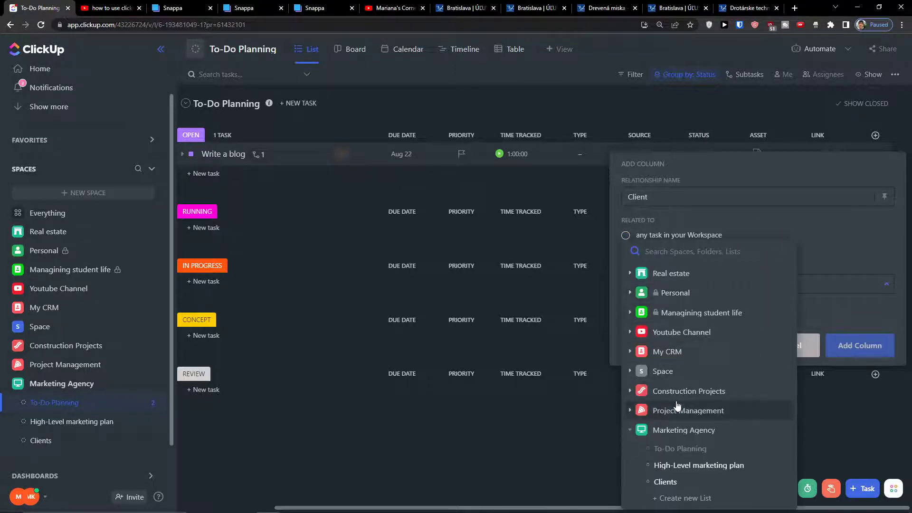
click(685, 488)
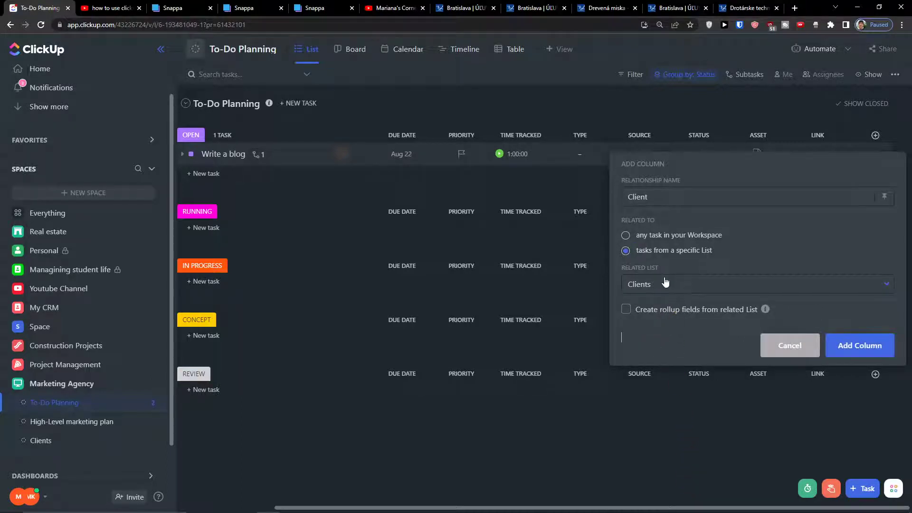
click(863, 354)
drag(878, 143, 502, 133)
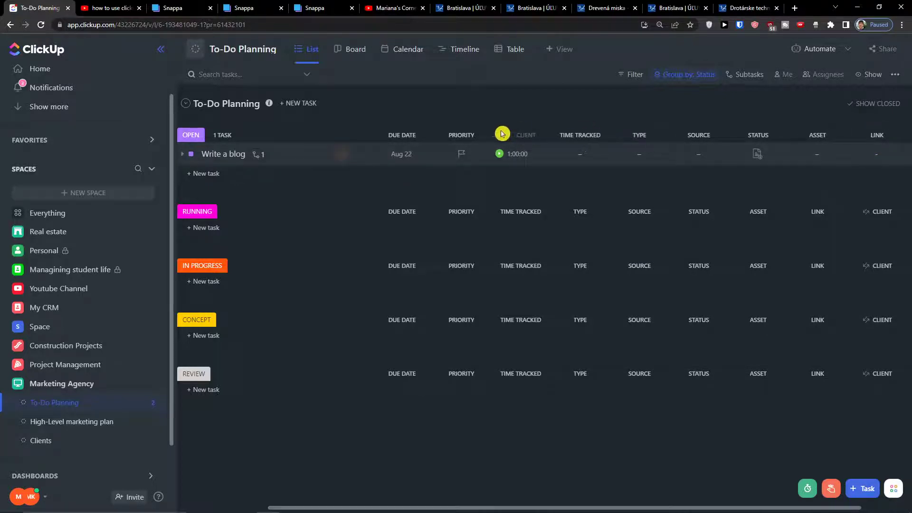
drag(359, 507, 160, 463)
Step: Switch the Clients list to custom statuses and try to rename its To Do status as Not working with us anymore
click(38, 440)
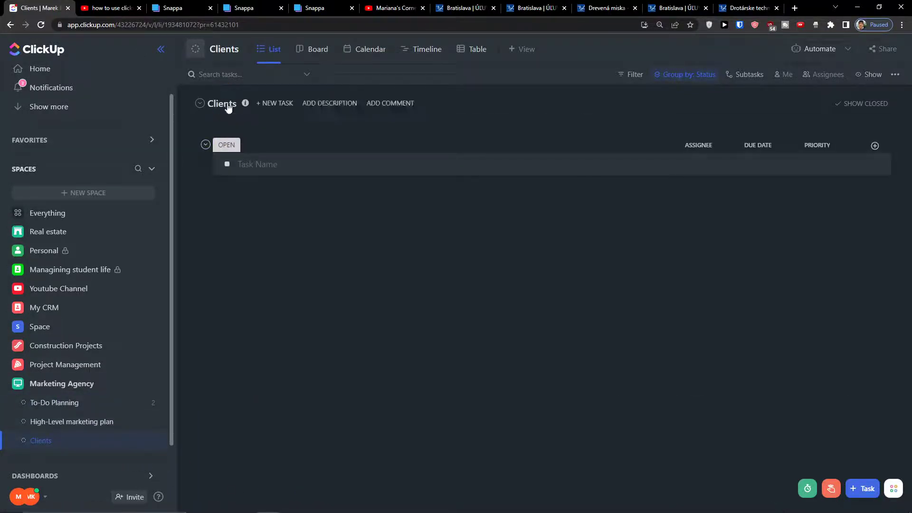
click(247, 49)
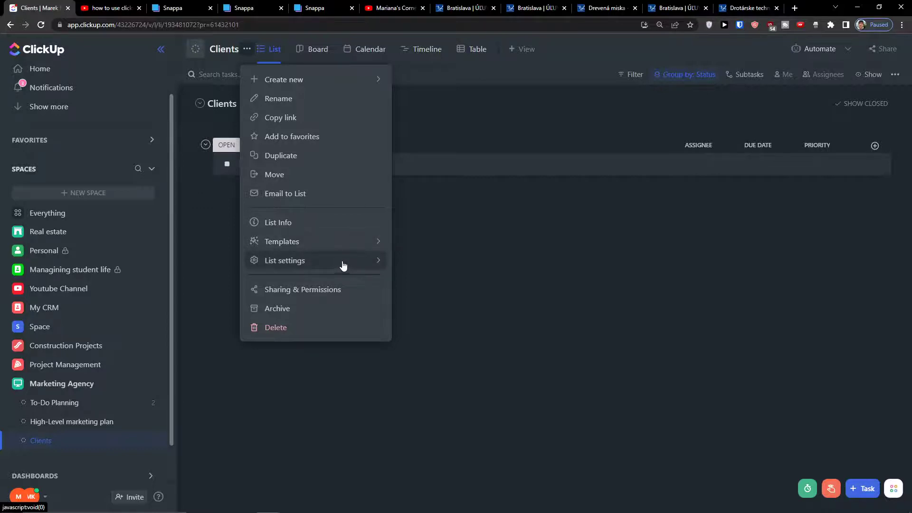
mouse_move(342, 266)
click(417, 310)
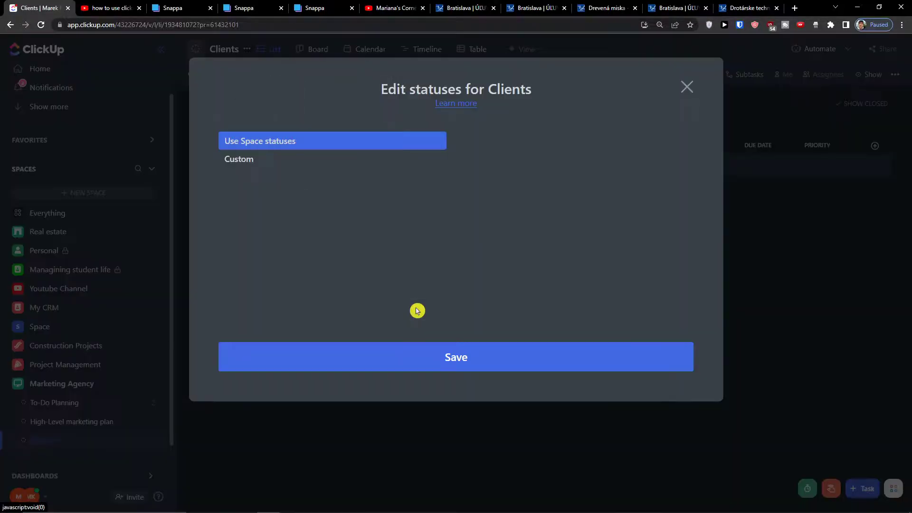
click(354, 164)
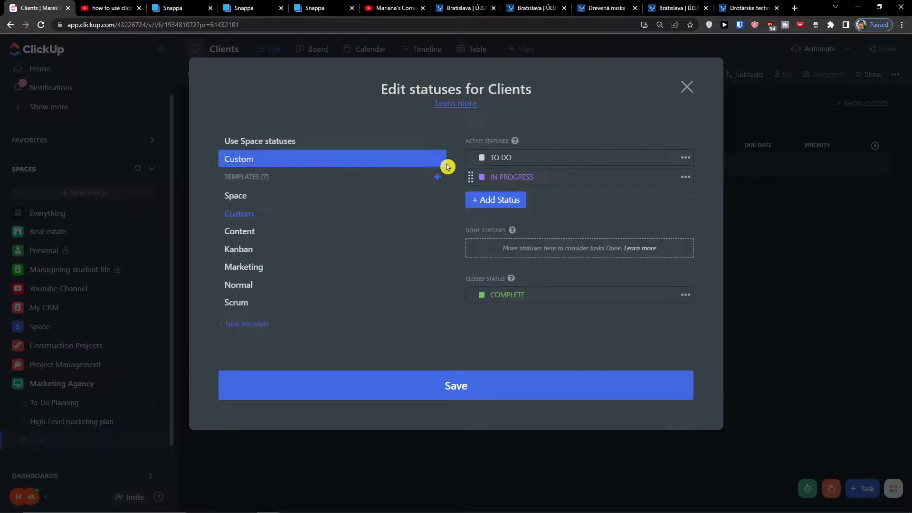
click(504, 181)
click(499, 158)
click(485, 155)
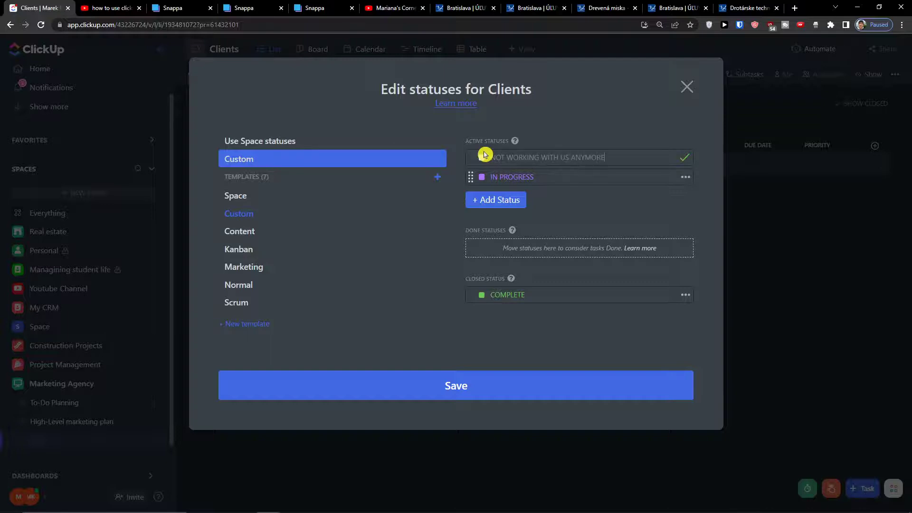
key(Return)
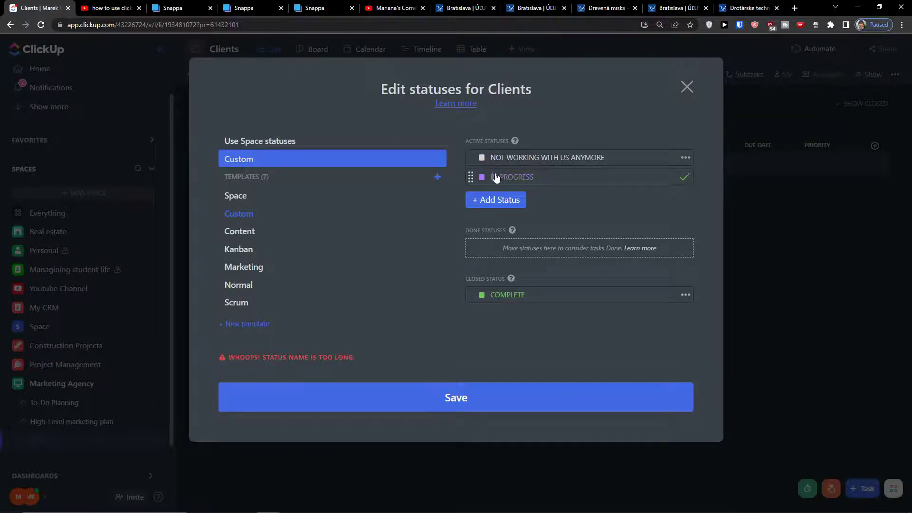
Step: Rename the In Progress status of the Clients list as Active Clients and colour it green
triple_click(497, 177)
text(ACTIVE CLIENTS)
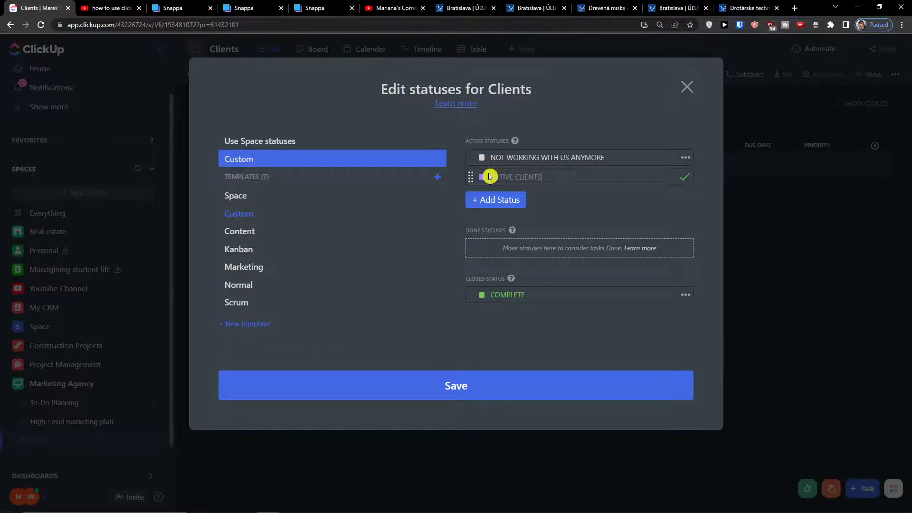
click(488, 180)
click(488, 155)
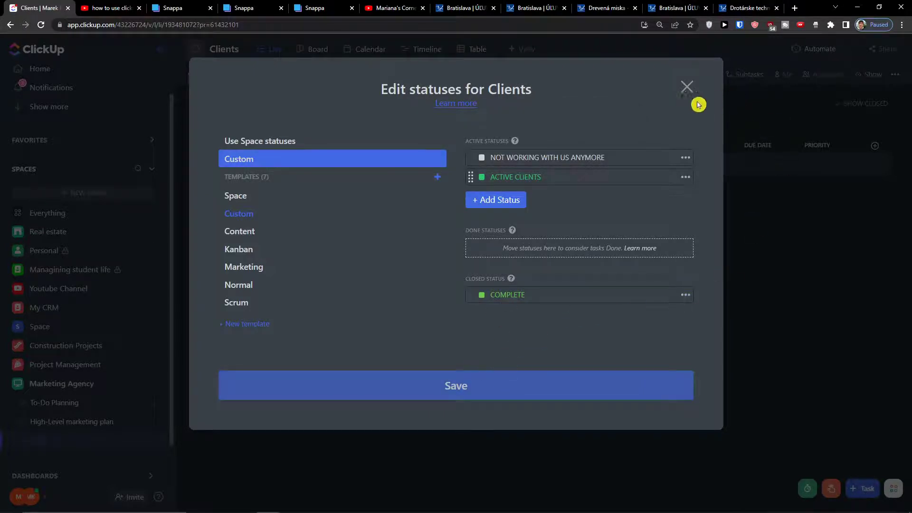
click(688, 87)
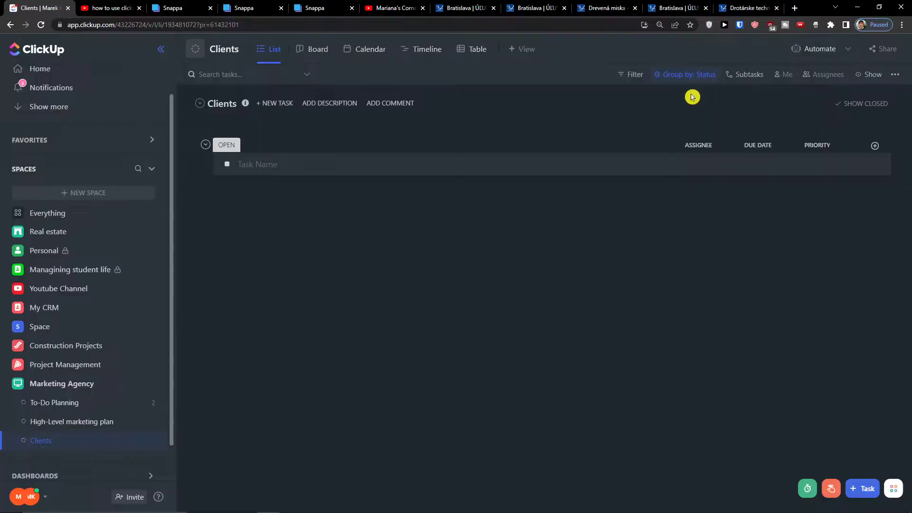
Step: Show empty statuses in the Clients list and add a task with the client's name under Active Clients
click(880, 77)
click(888, 255)
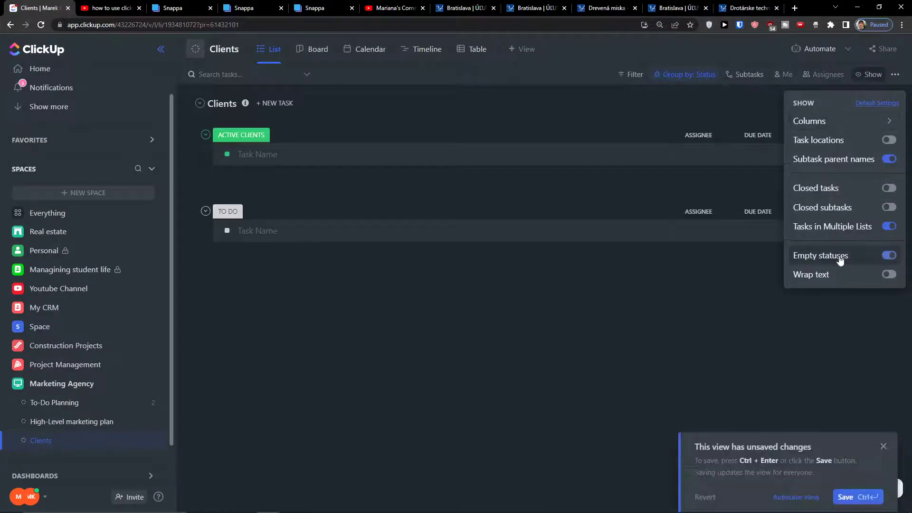
click(255, 150)
click(280, 150)
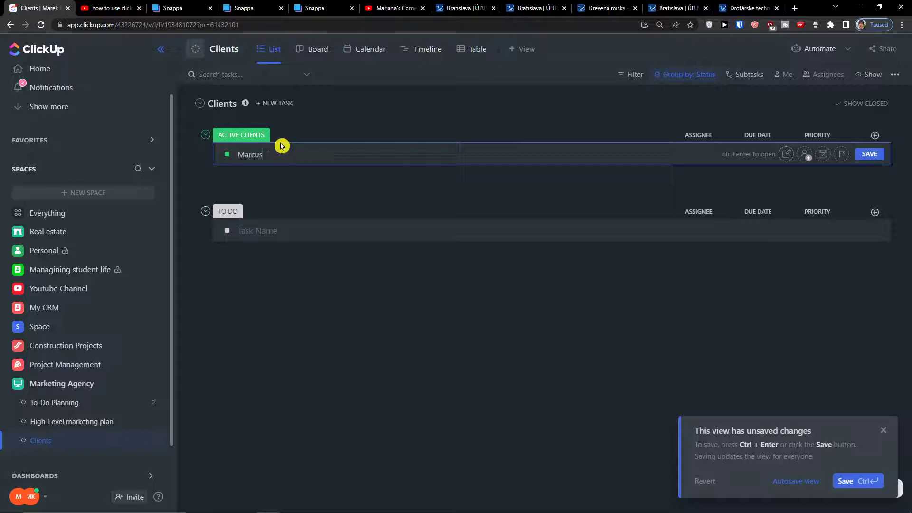
text(Marcus Client)
key(Return)
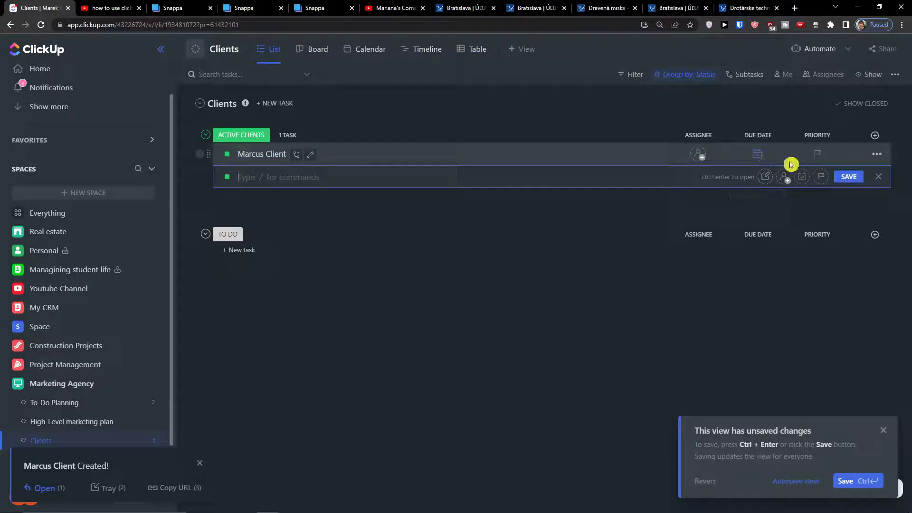
Step: Add a phone-type column named Phone to the Clients list
click(875, 136)
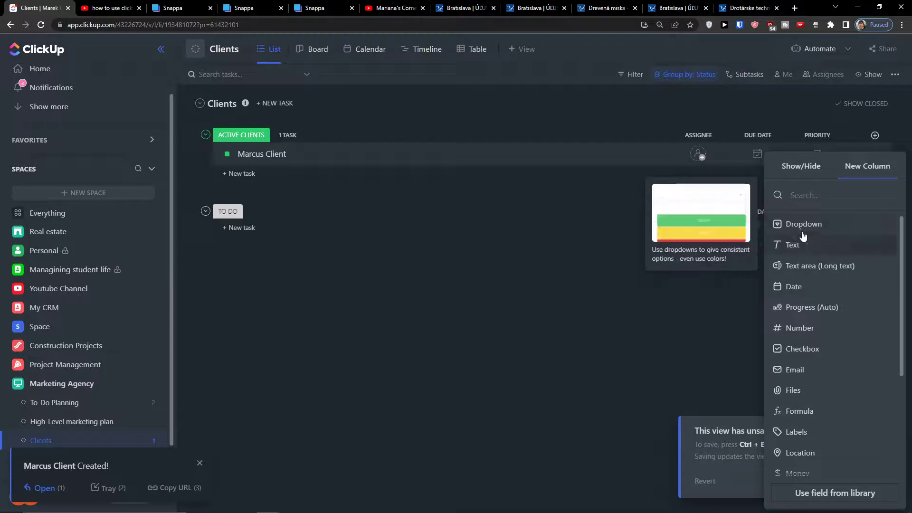
scroll(836, 333, down, 3)
scroll(853, 356, up, 3)
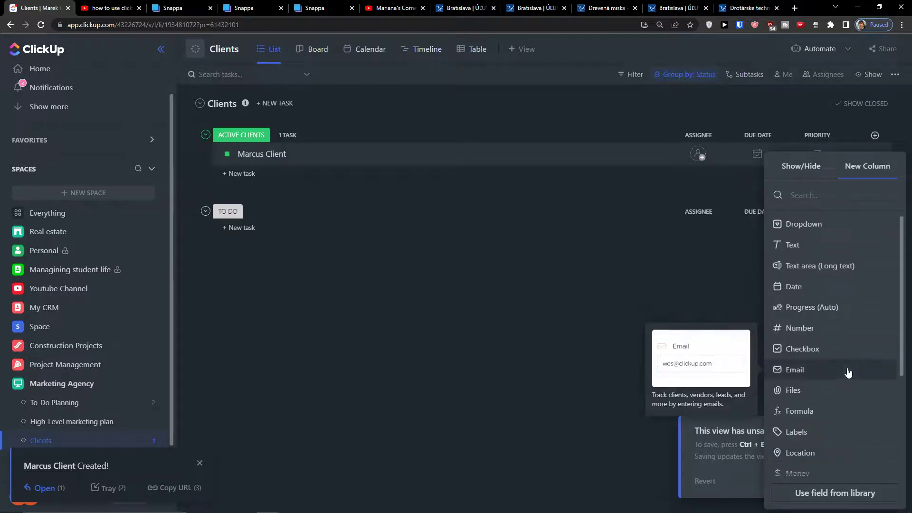
scroll(812, 413, down, 3)
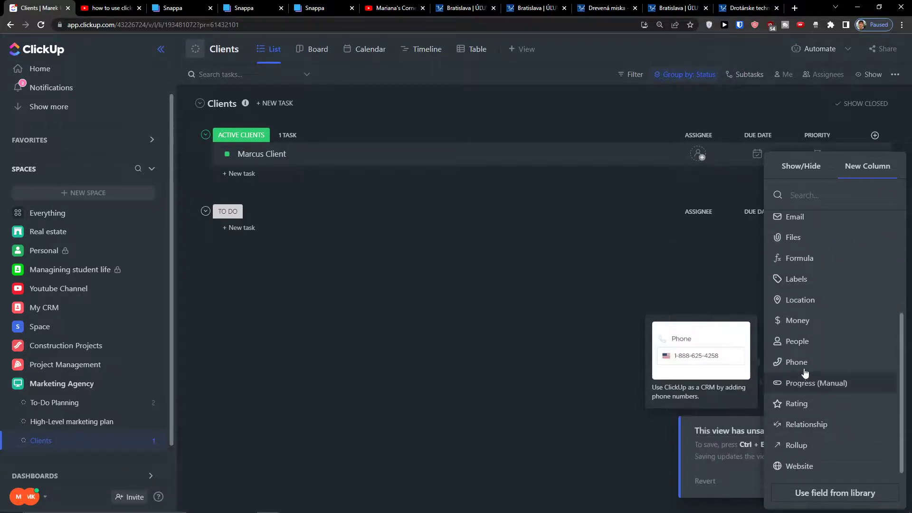
click(804, 366)
text(Phone)
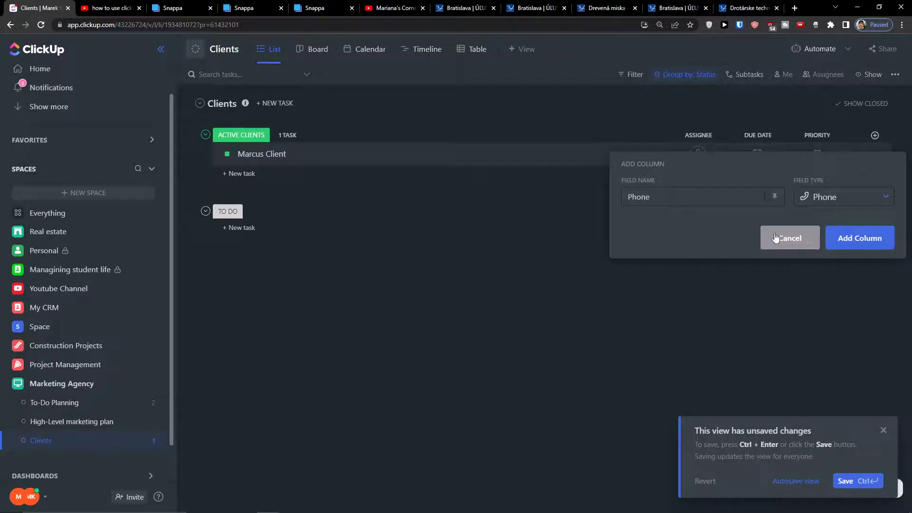
click(851, 238)
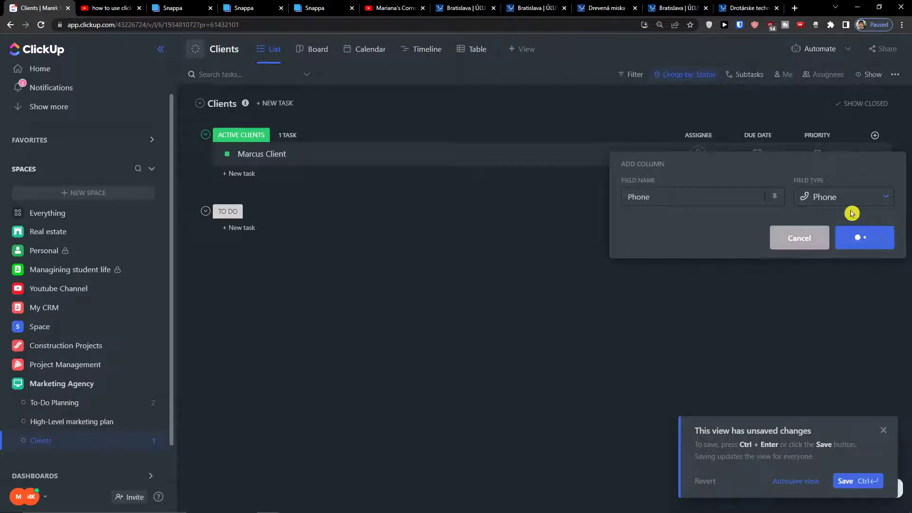
Step: Add an email-type column named Email to the Clients list
click(876, 136)
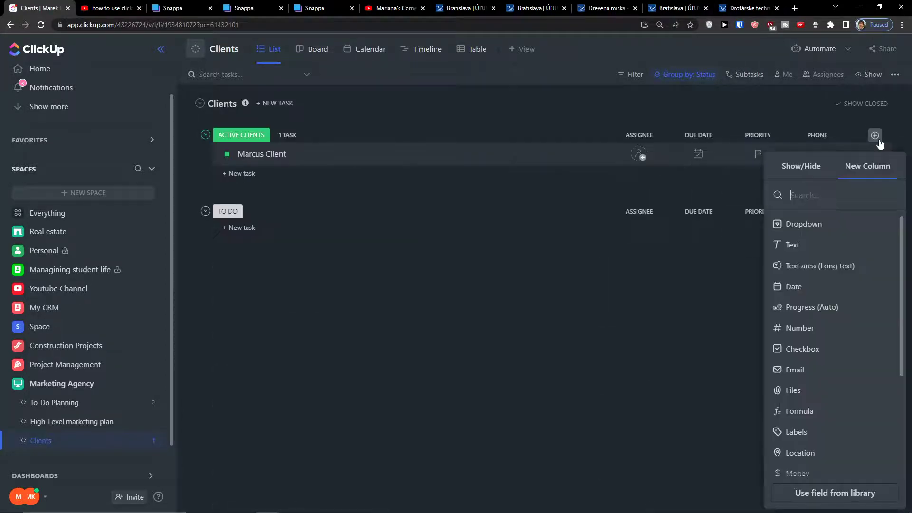
text(email)
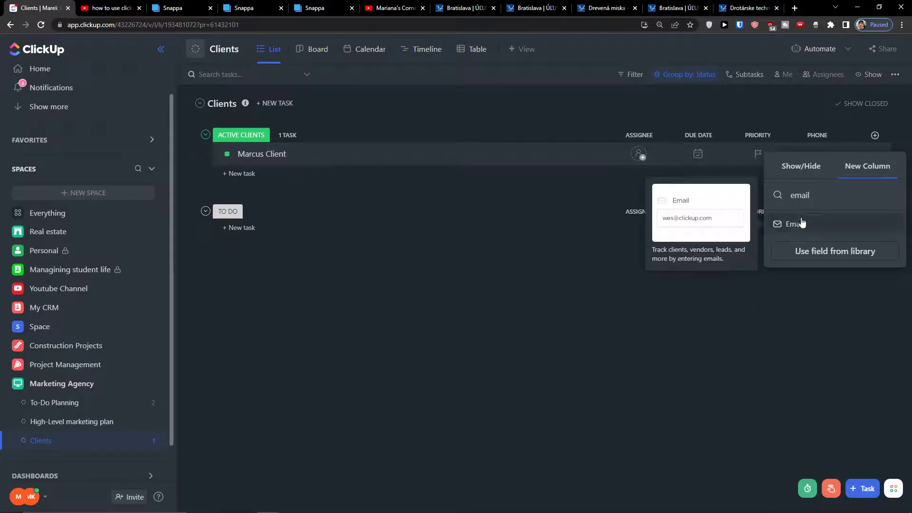
click(799, 223)
text(Email)
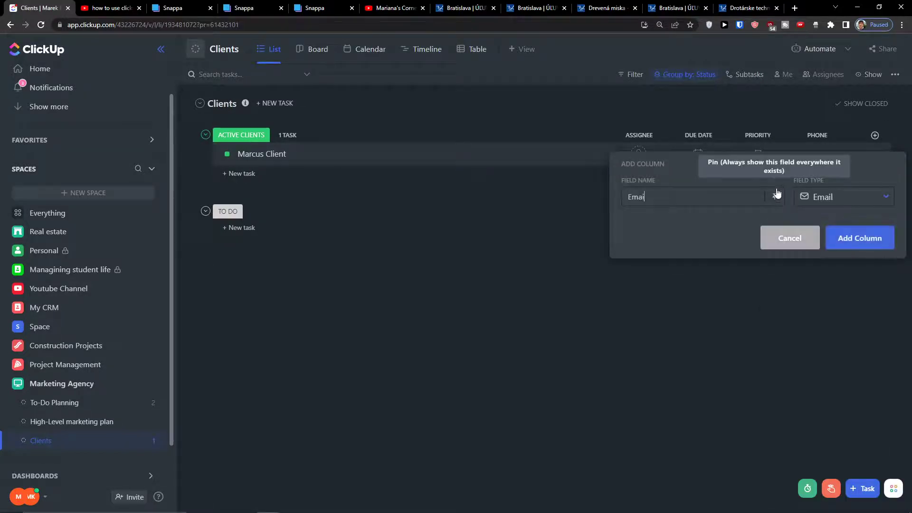
click(856, 238)
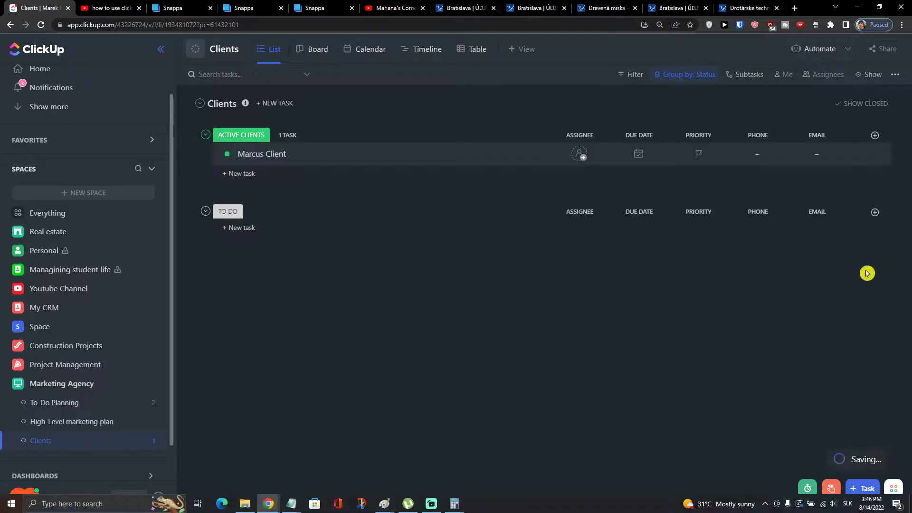
Step: Add a text column named Information to the Clients list
click(875, 135)
scroll(823, 315, down, 5)
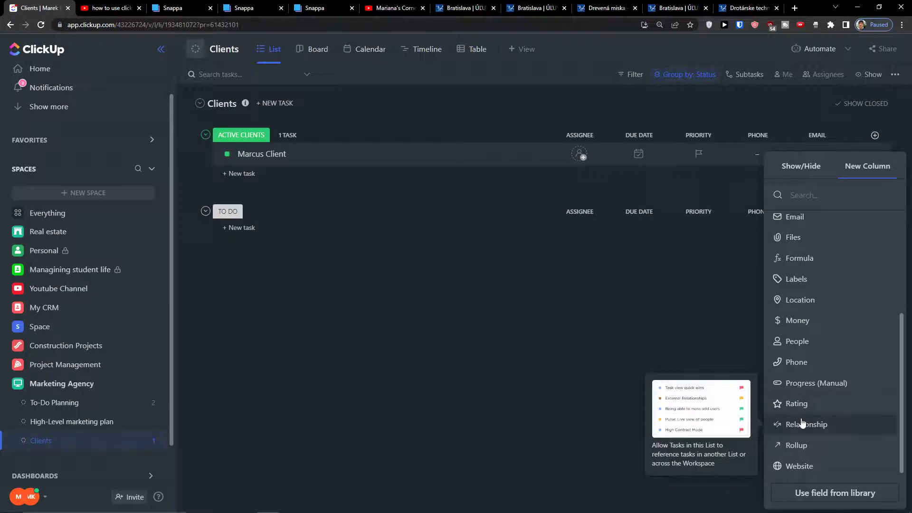
scroll(808, 403, up, 3)
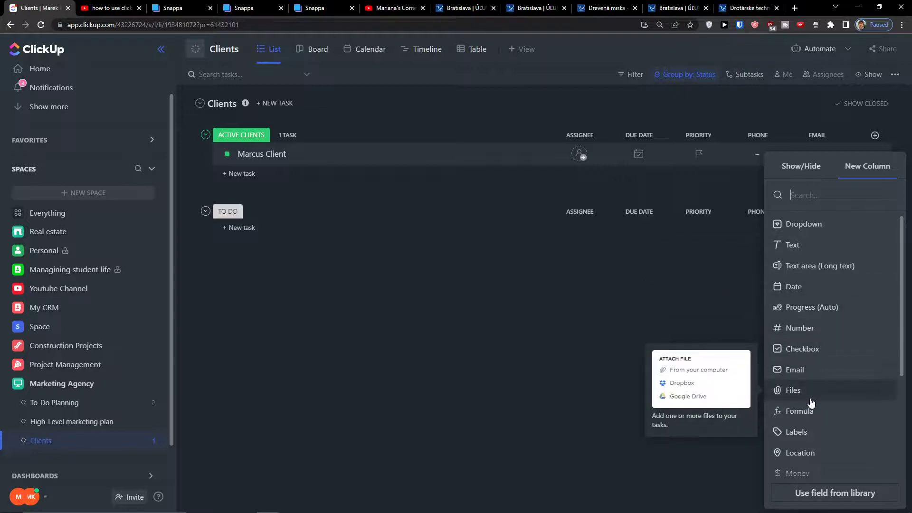
scroll(808, 385, down, 3)
scroll(815, 332, up, 3)
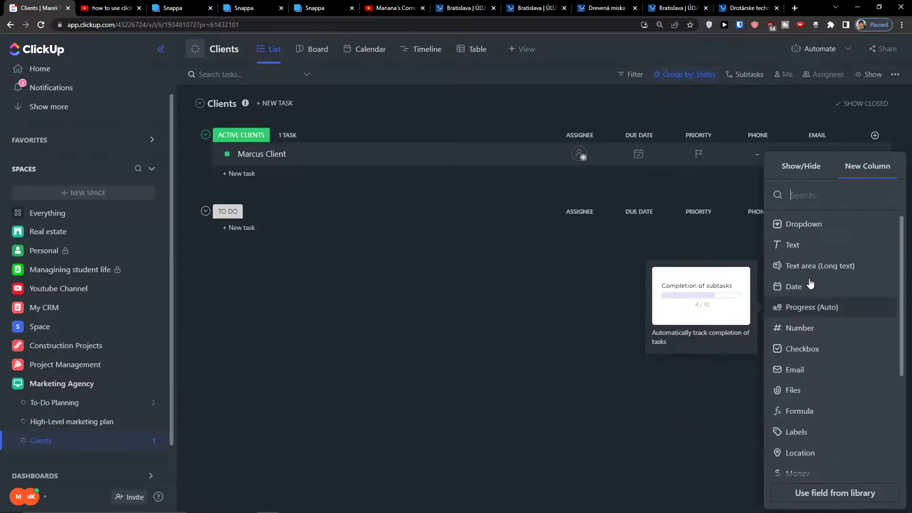
click(808, 252)
text(Information)
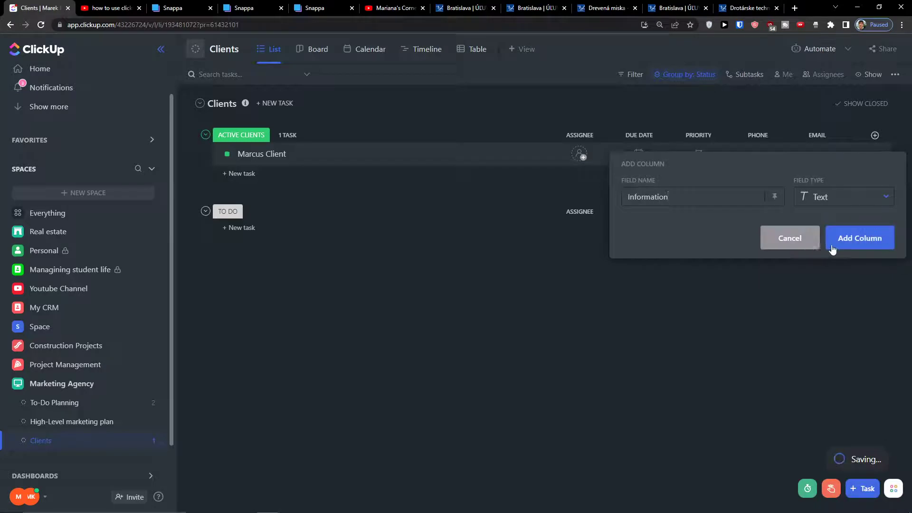
click(832, 248)
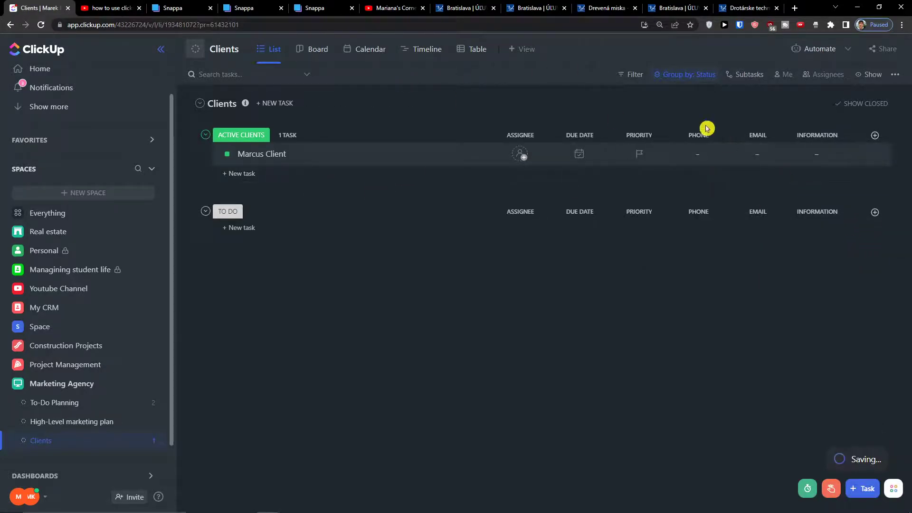
Step: Review the columns and Type options of the Contacts list in My CRM, and return to the Clients list of Marketing Agency
click(874, 136)
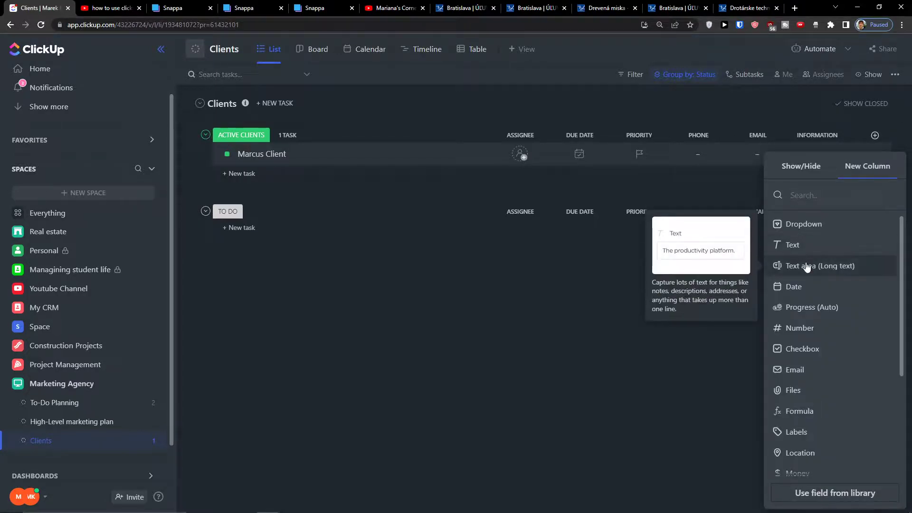
click(38, 313)
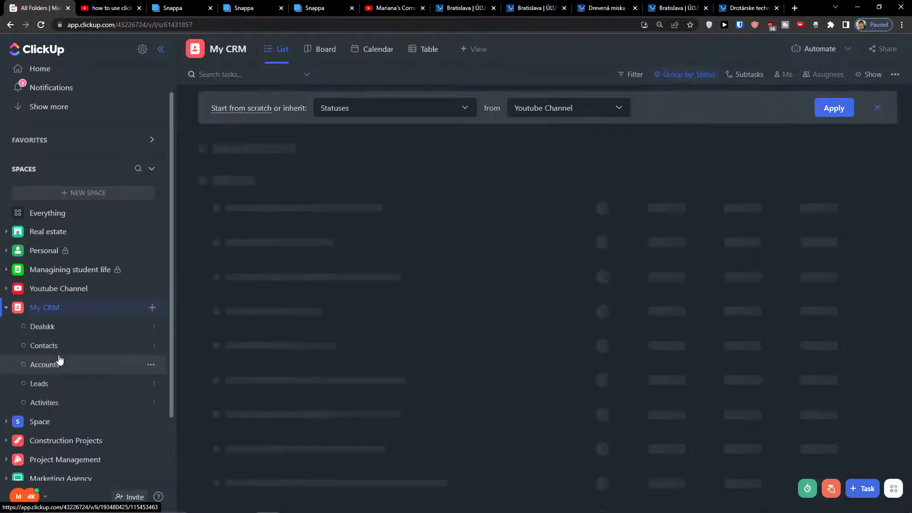
click(53, 364)
click(45, 347)
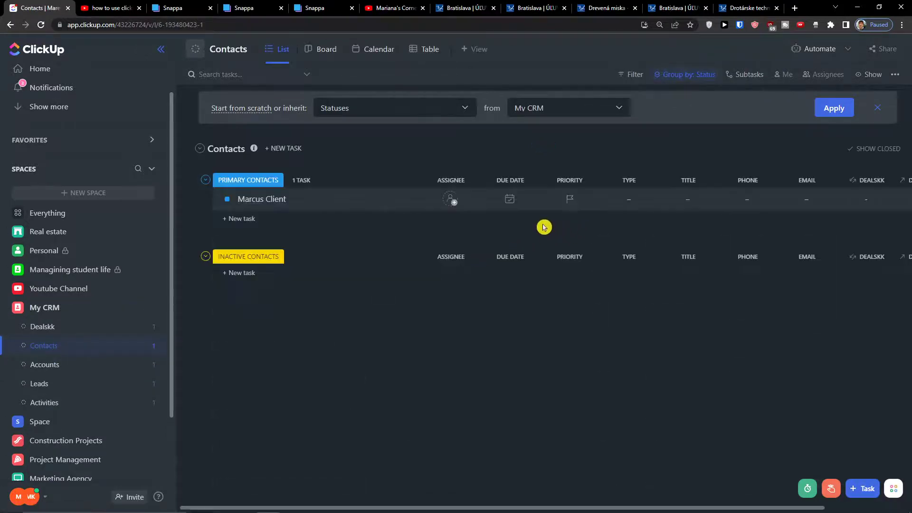
click(640, 199)
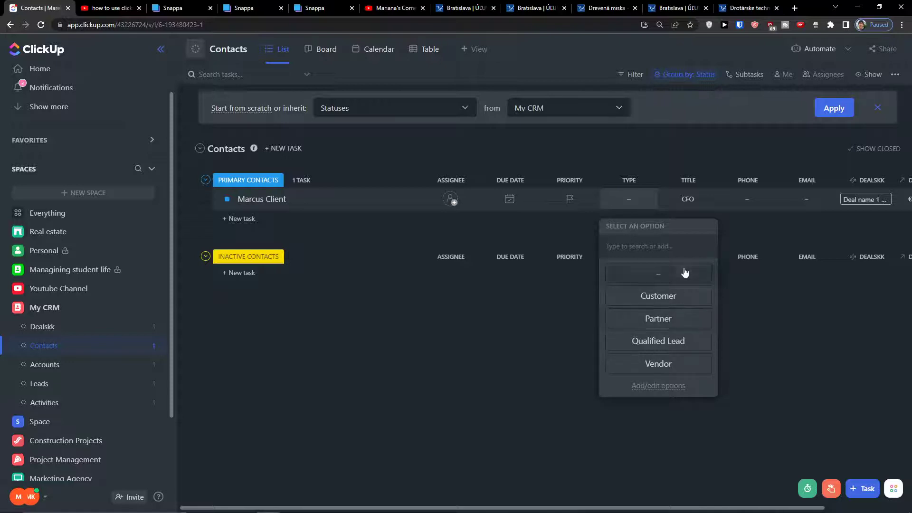
click(794, 333)
drag(694, 506, 466, 495)
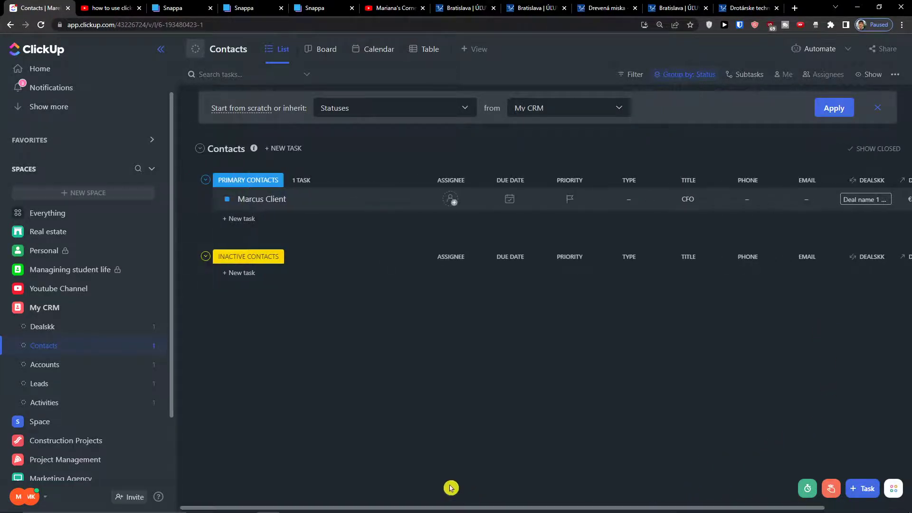
scroll(67, 379, down, 3)
click(84, 406)
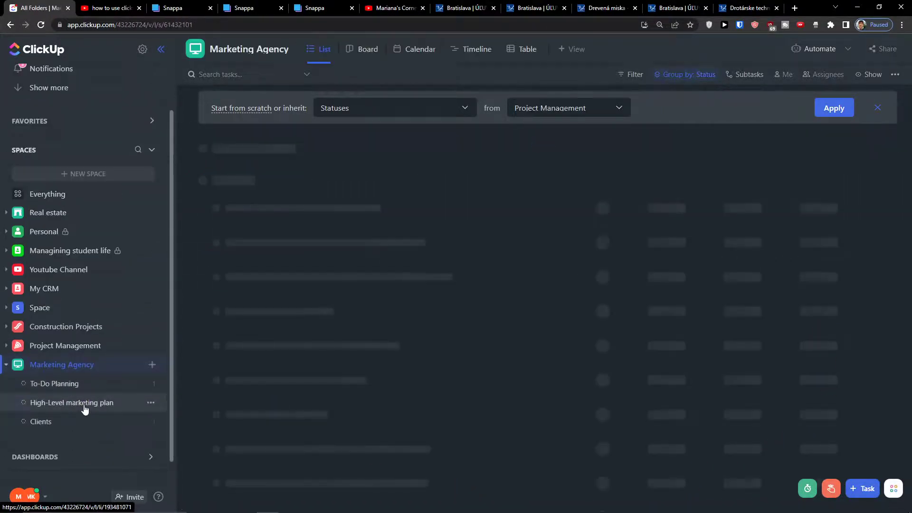
click(95, 422)
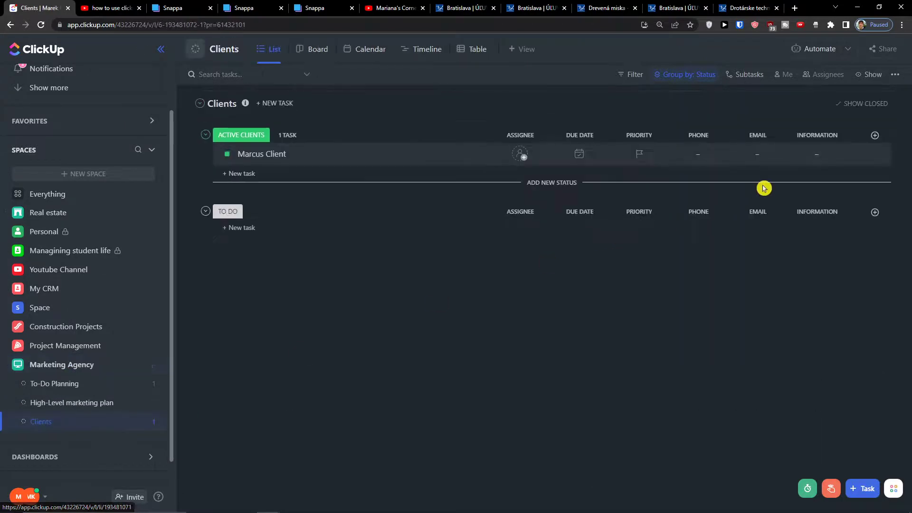
Step: Add a text column named Company to the Clients list and place it between Assignee and Due Date
click(874, 135)
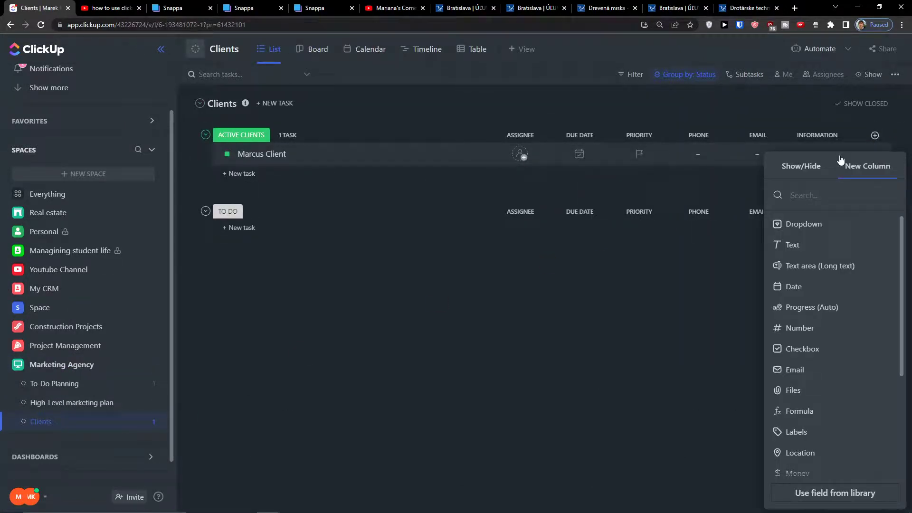
click(804, 257)
text(Co)
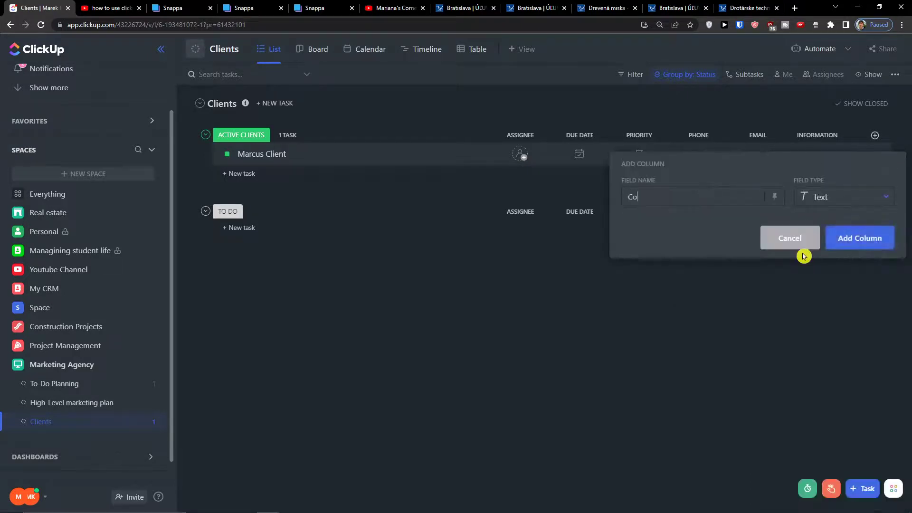
text(mpany)
click(844, 241)
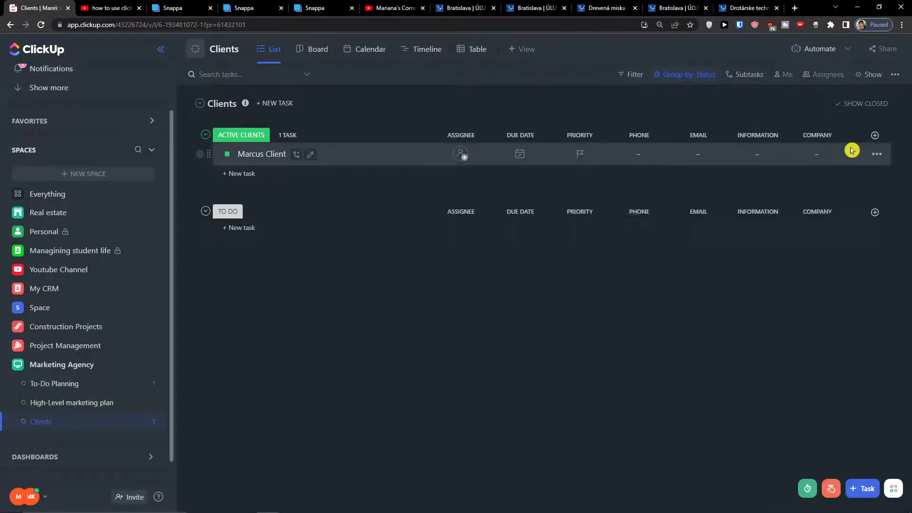
drag(818, 143, 495, 141)
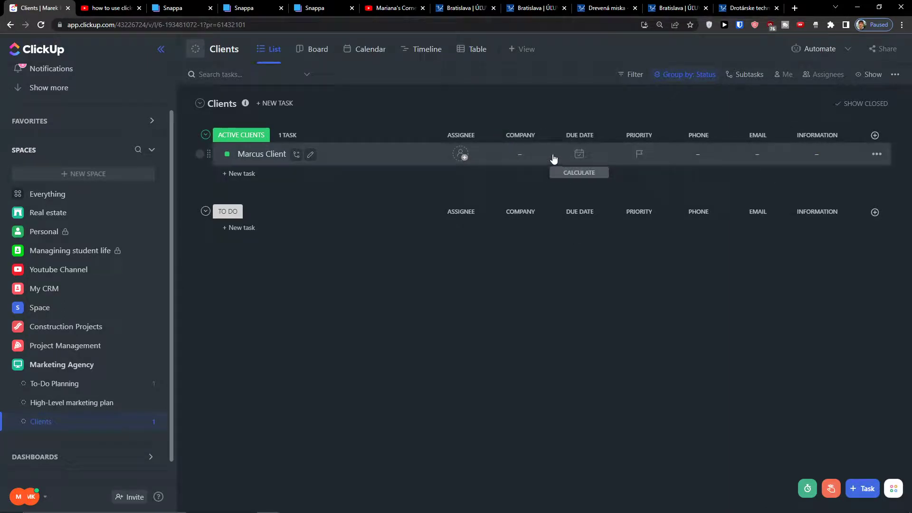
Step: Open the client's task to view its details and the kinds of to-do items it can hold, and close it
click(329, 157)
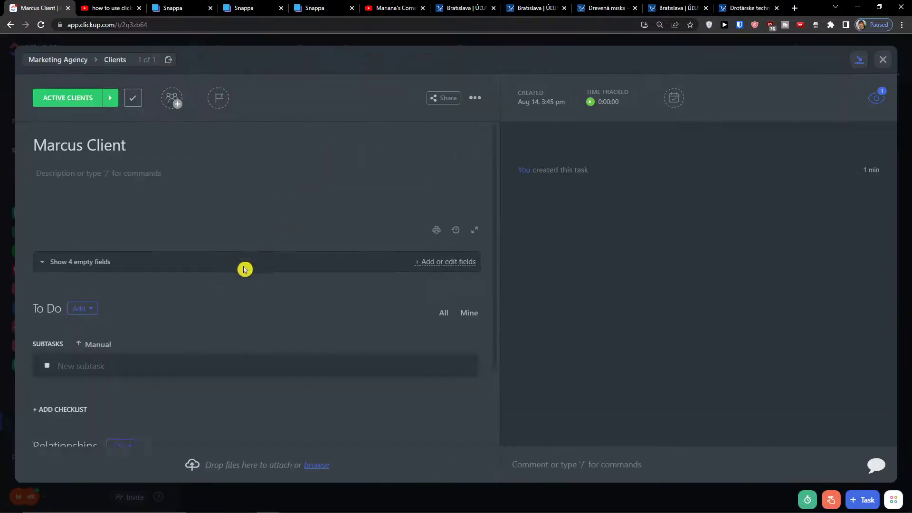
click(79, 215)
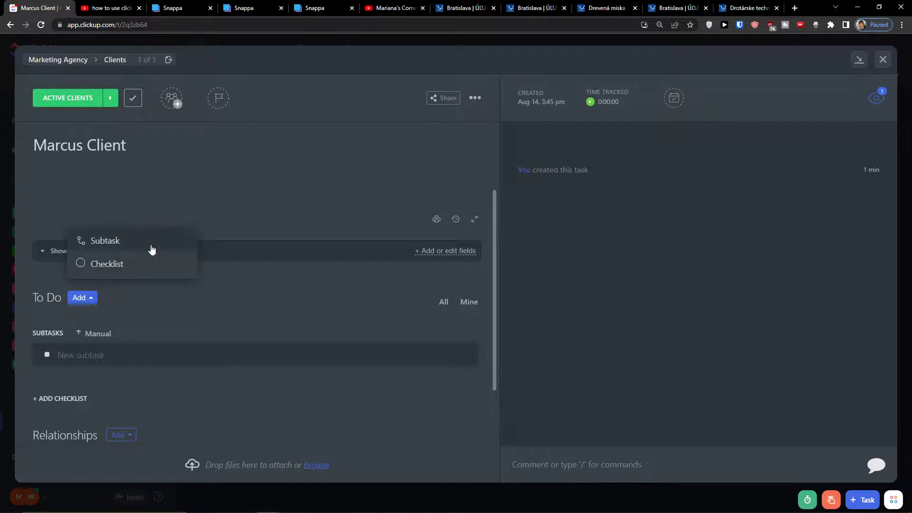
click(244, 299)
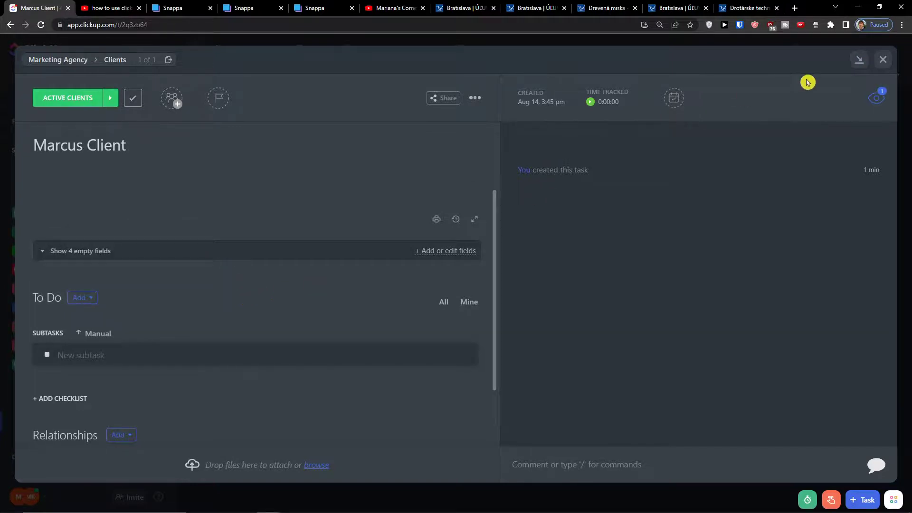
click(883, 61)
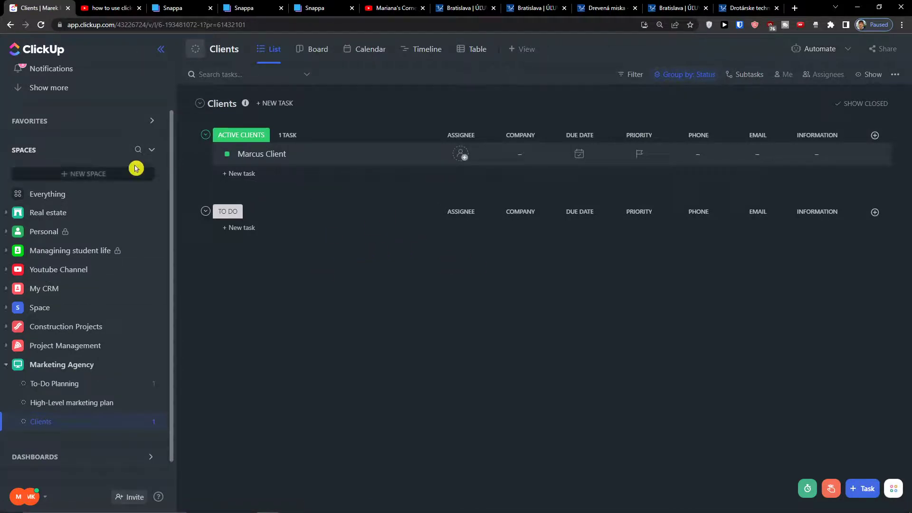
Step: Link the active client to the Write a blog task in To-Do Planning through its Client column
click(75, 391)
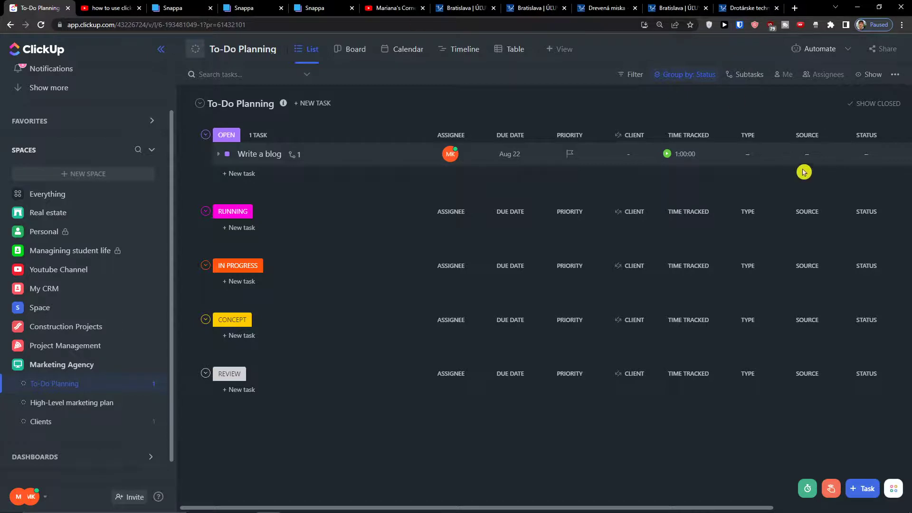
click(621, 157)
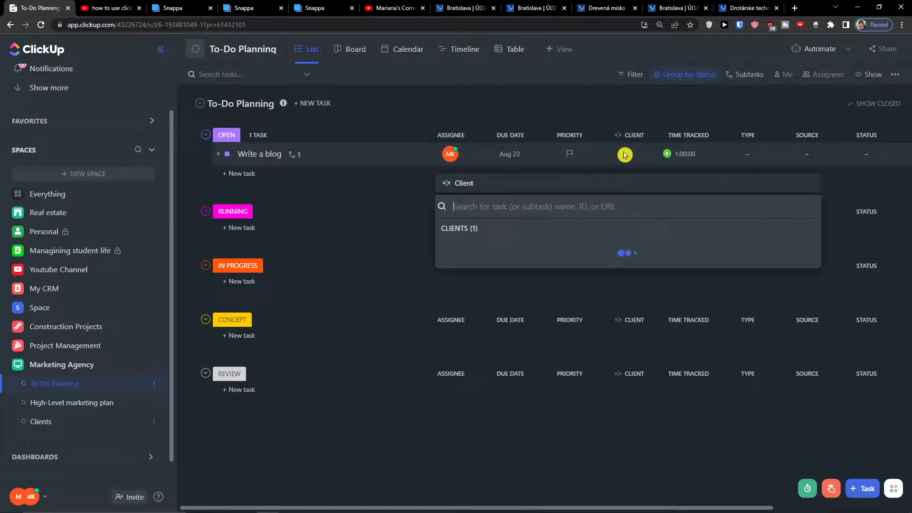
click(473, 252)
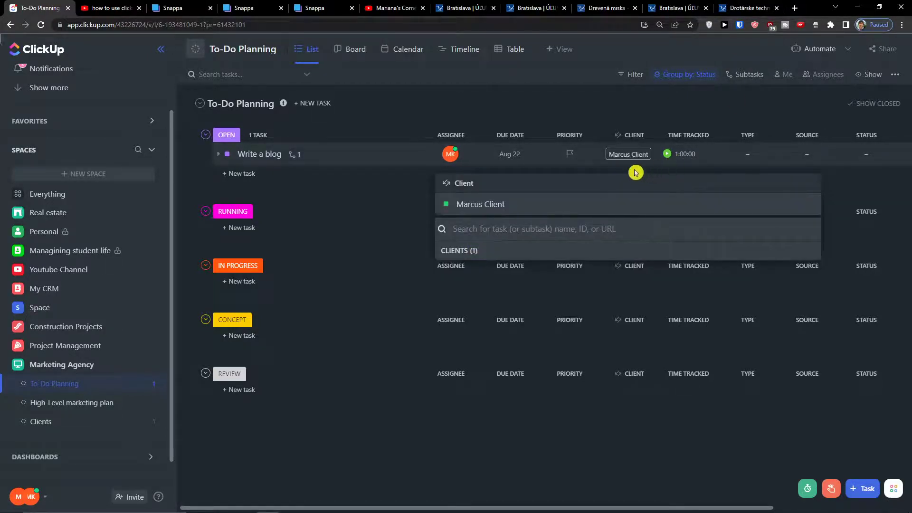
click(622, 156)
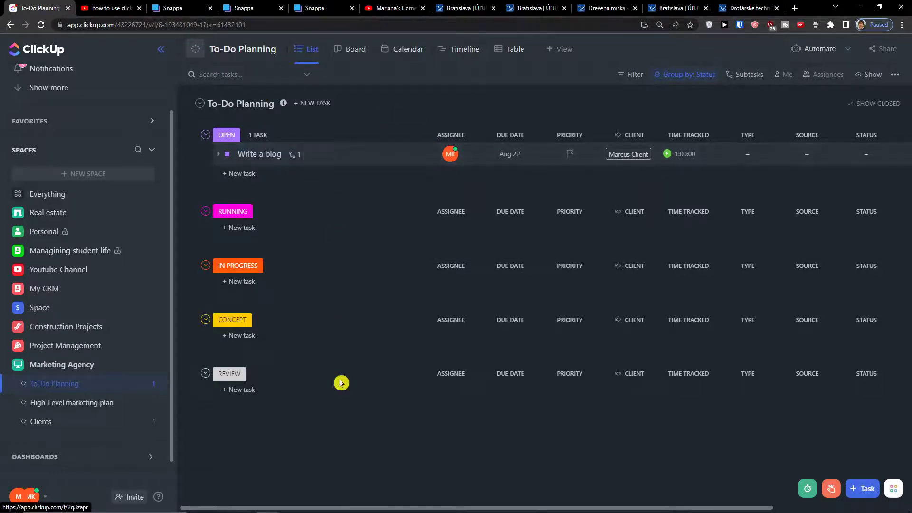
drag(309, 507, 266, 444)
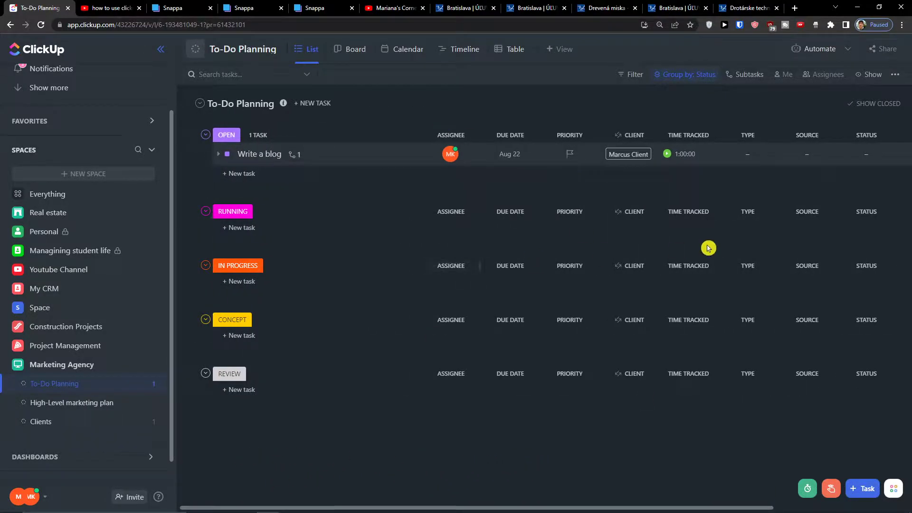
Step: Edit the High-Level marketing plan list's custom statuses, renaming the two active ones to Q4 Initiatives and Q3 Initiatives
scroll(66, 381, down, 1)
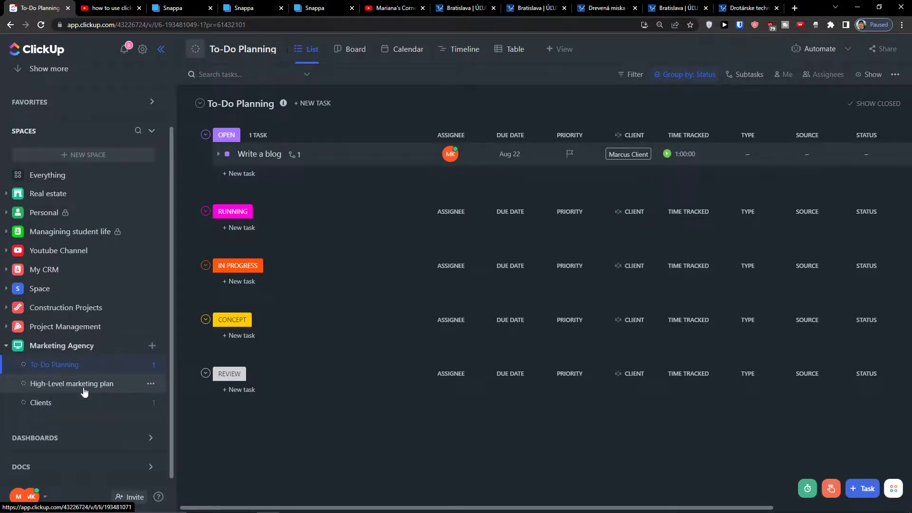
click(84, 387)
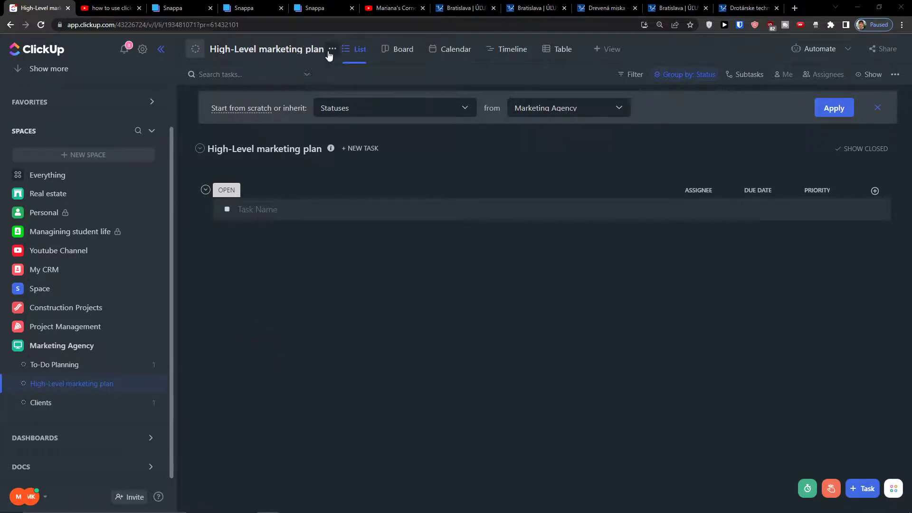
click(333, 51)
mouse_move(428, 257)
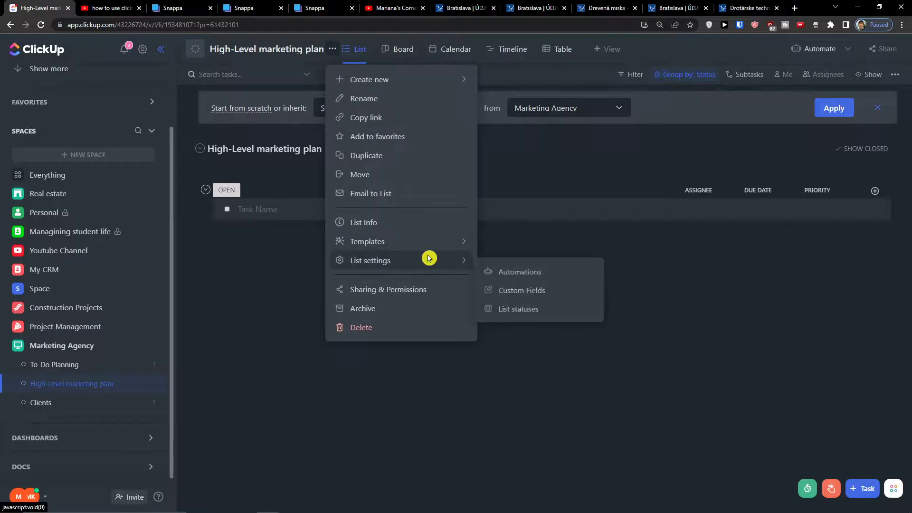
click(545, 310)
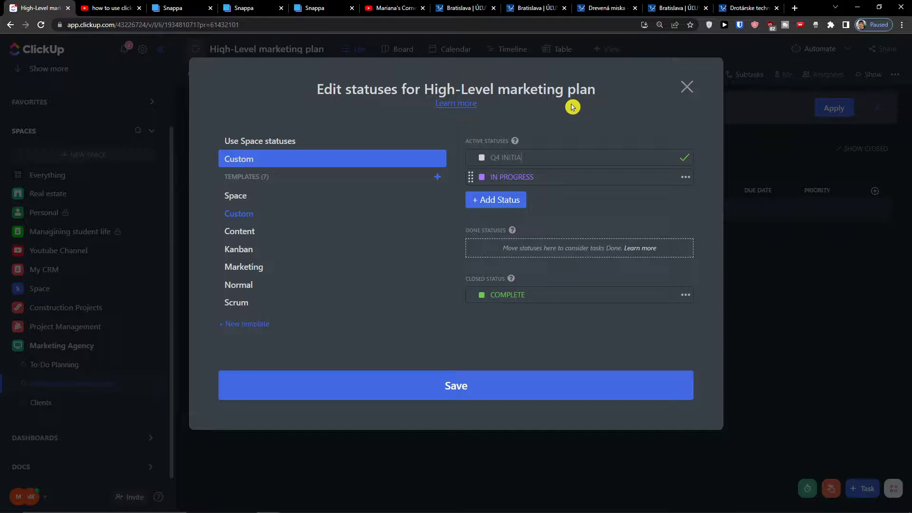
key(ctrl+a)
key(ctrl+c)
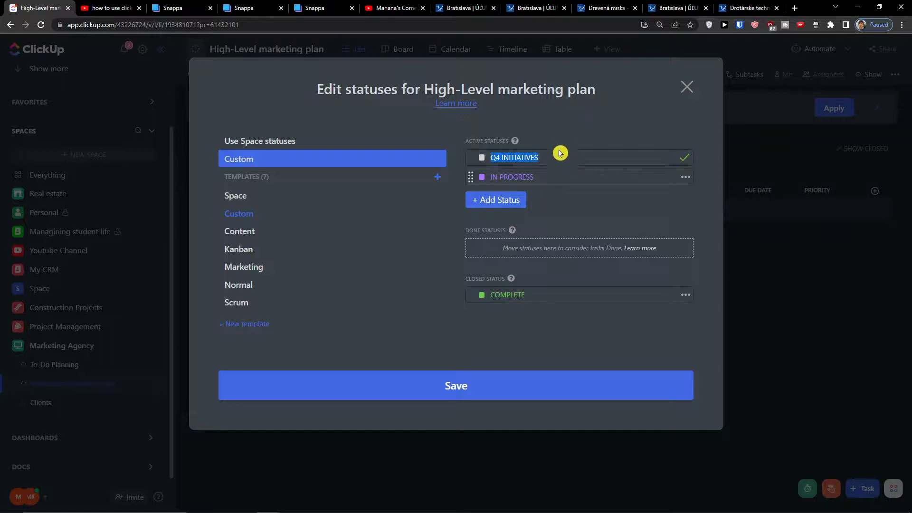
click(544, 177)
key(ctrl+a)
key(ctrl+v)
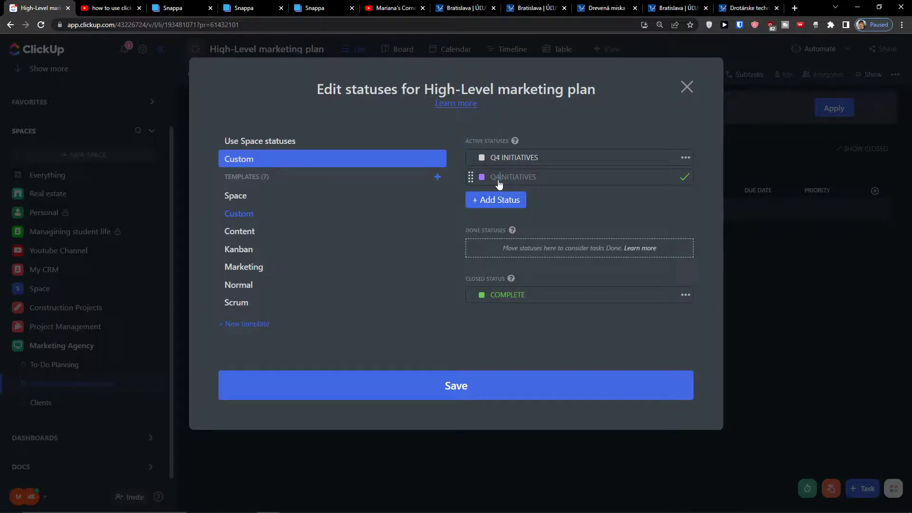
Step: Add the active statuses Q2 Initiatives and Q1 Initiatives below Q3 Initiatives and close the status editor
click(524, 202)
key(ctrl+v)
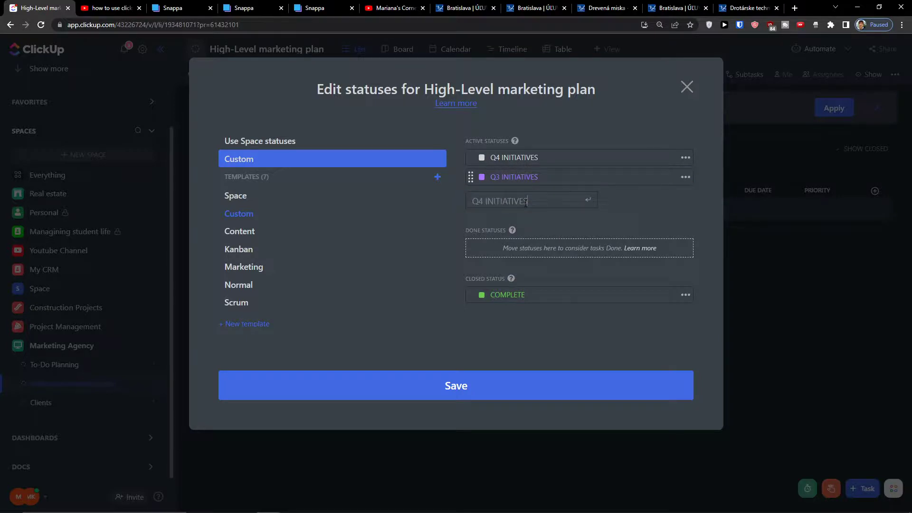
key(Left)
key(BackSpace)
text(2)
key(Return)
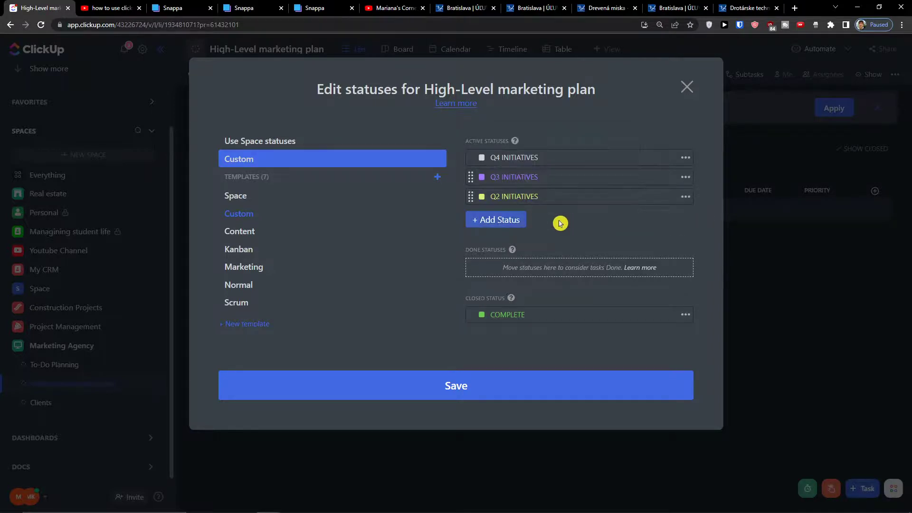
click(512, 221)
drag(478, 221, 483, 220)
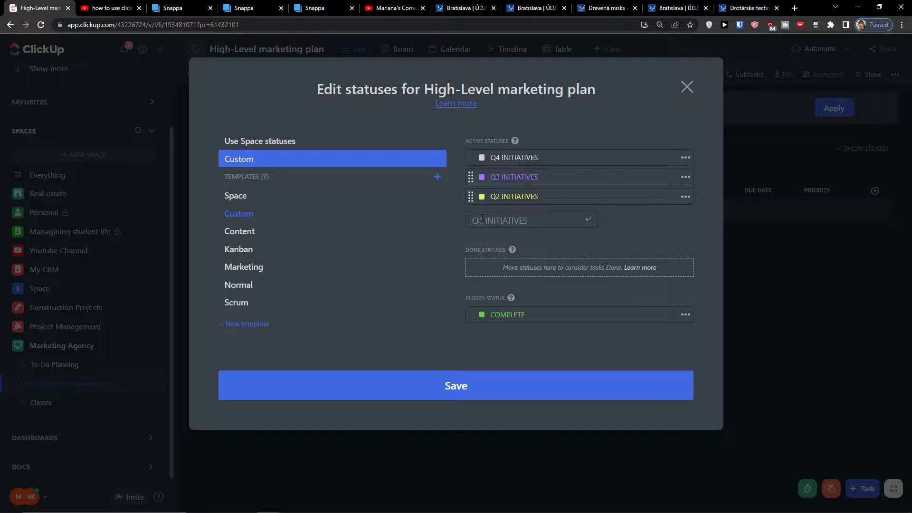
key(Return)
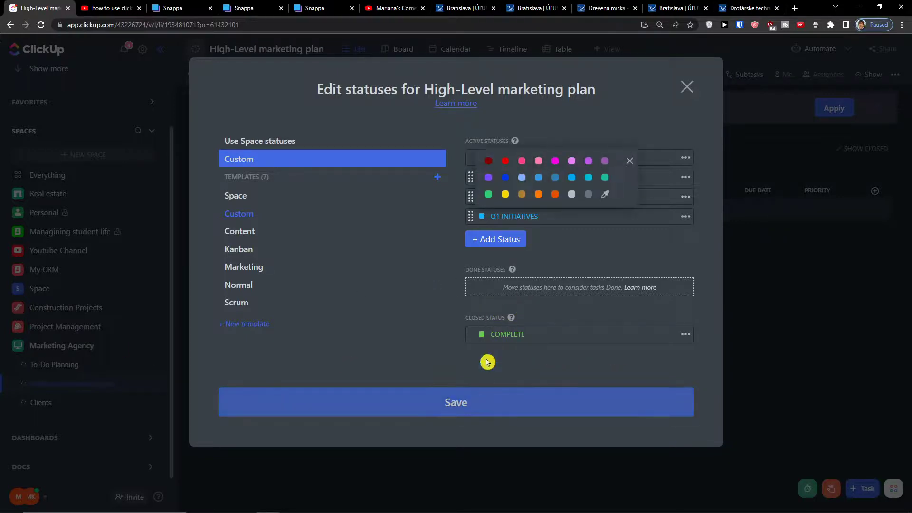
click(688, 89)
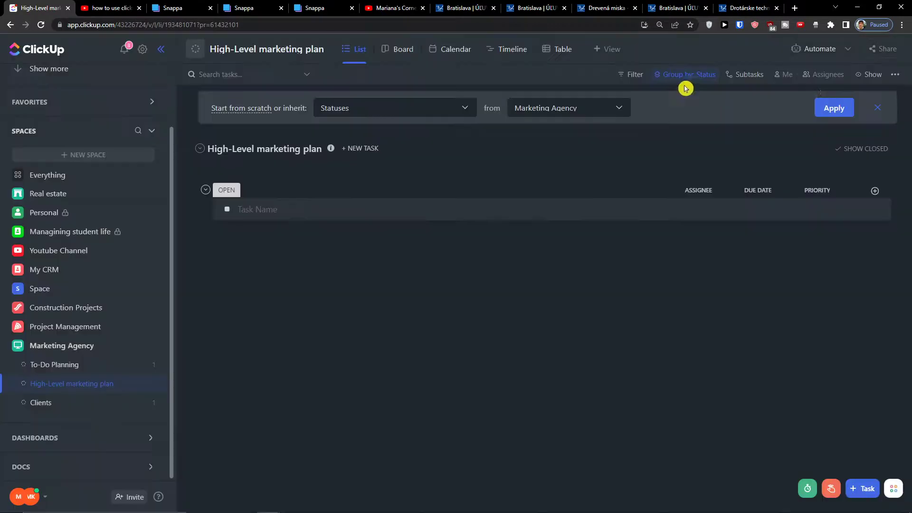
Step: Show empty statuses in the High-Level marketing plan list, dismiss the unsaved-changes notice and look through the status groups
click(873, 74)
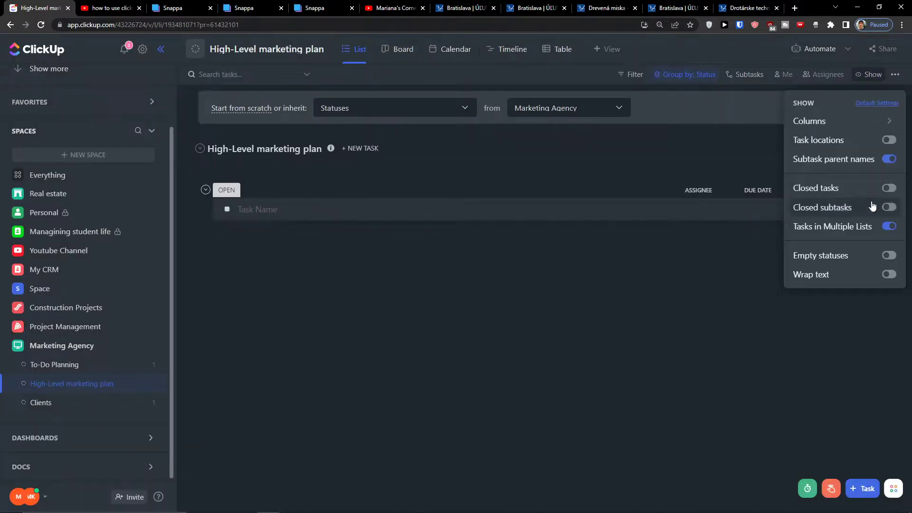
click(881, 256)
click(446, 247)
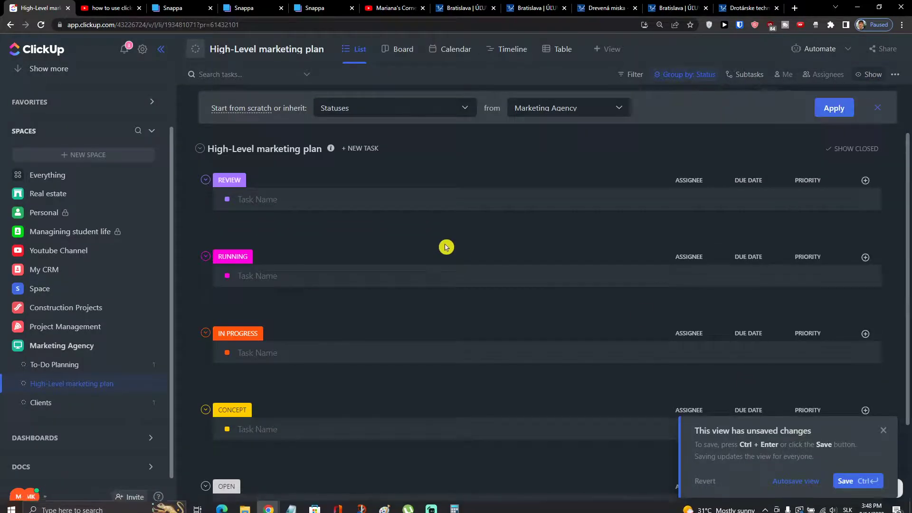
scroll(642, 347, down, 2)
click(884, 431)
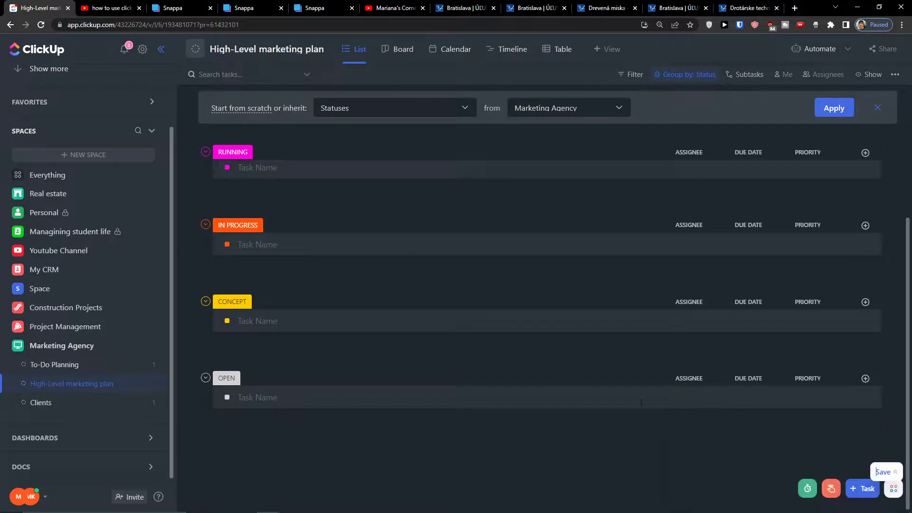
scroll(516, 381, up, 2)
scroll(261, 466, down, 2)
scroll(252, 458, up, 2)
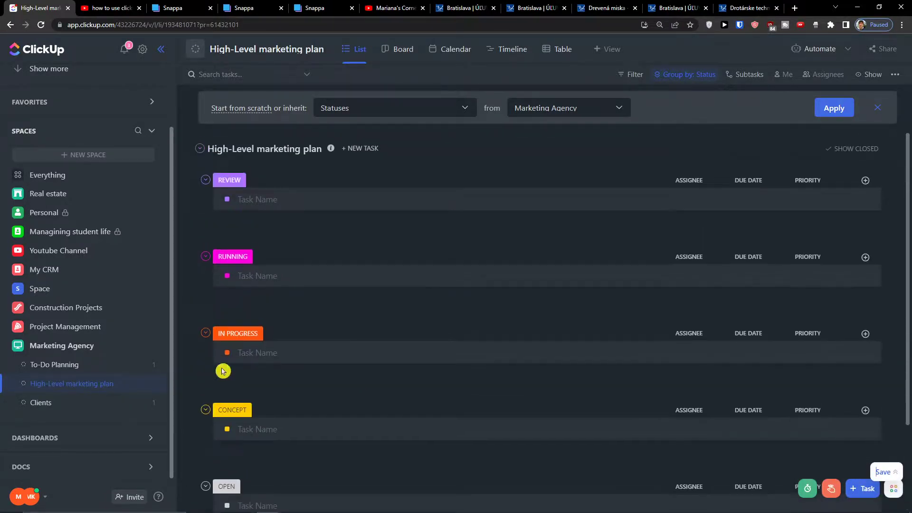
Step: Reopen the status editor of the High-Level marketing plan list, save the four quarterly Initiatives statuses and close it
click(332, 49)
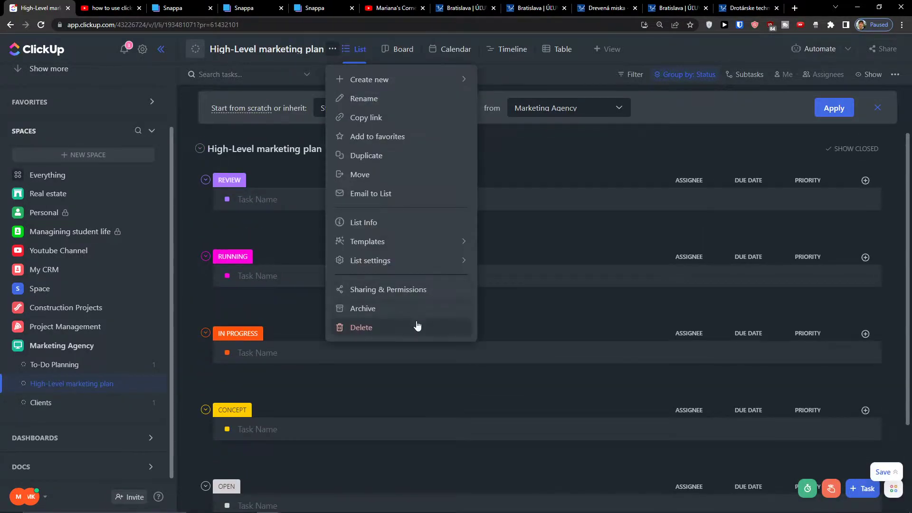
mouse_move(415, 262)
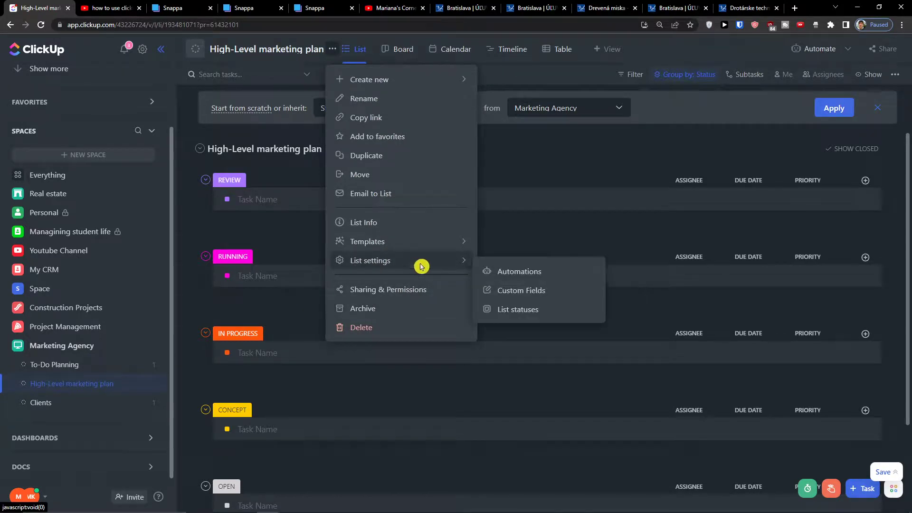
click(529, 309)
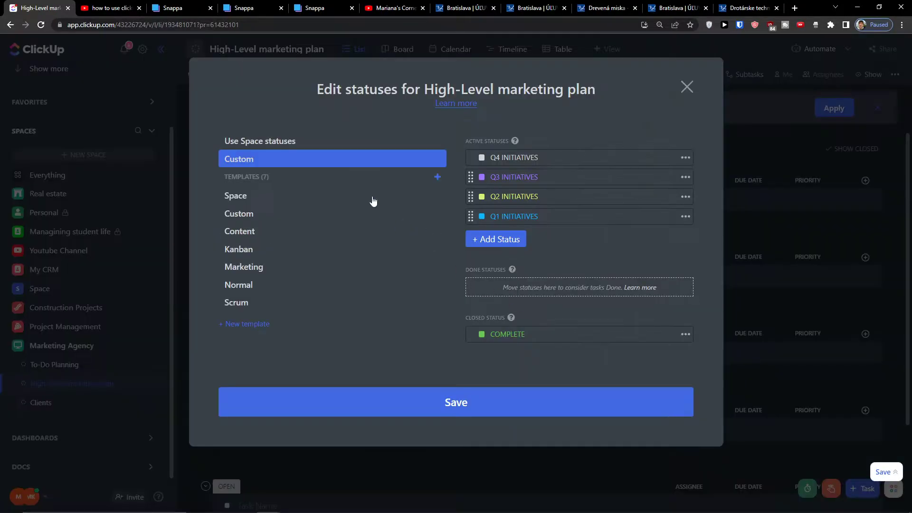
click(469, 390)
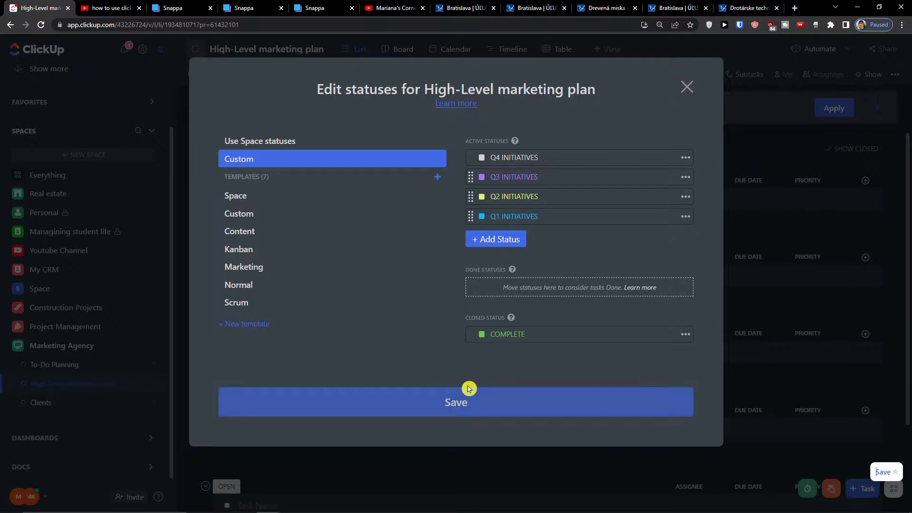
click(686, 88)
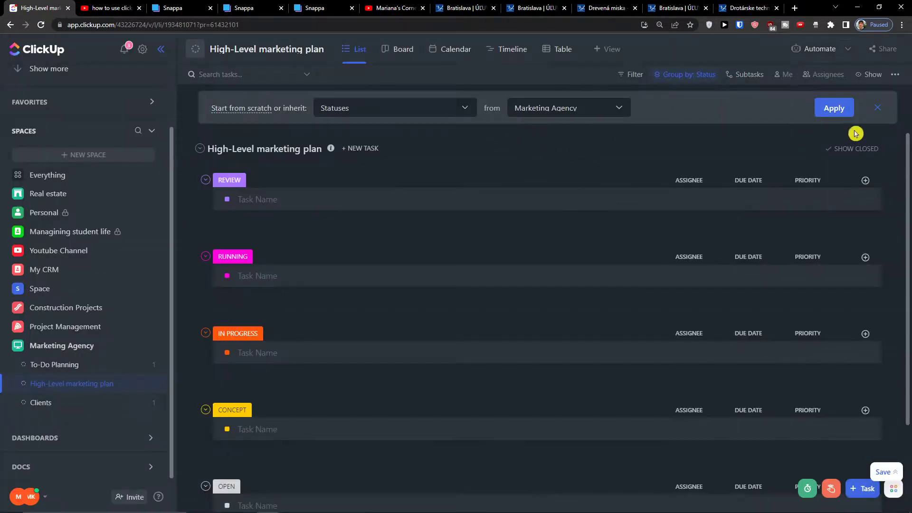
Step: Dismiss the offer to inherit settings, then collapse and expand the High-Level marketing plan list
click(878, 108)
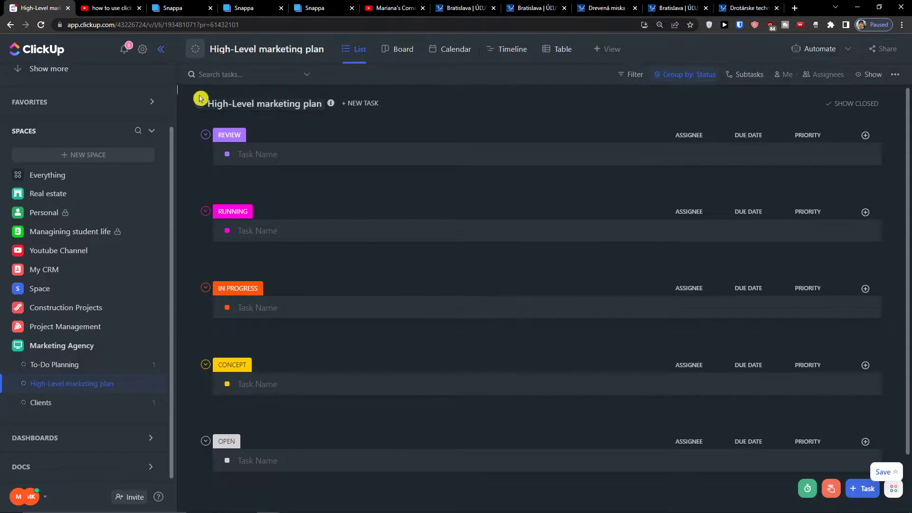
click(219, 109)
click(199, 108)
click(199, 105)
click(199, 106)
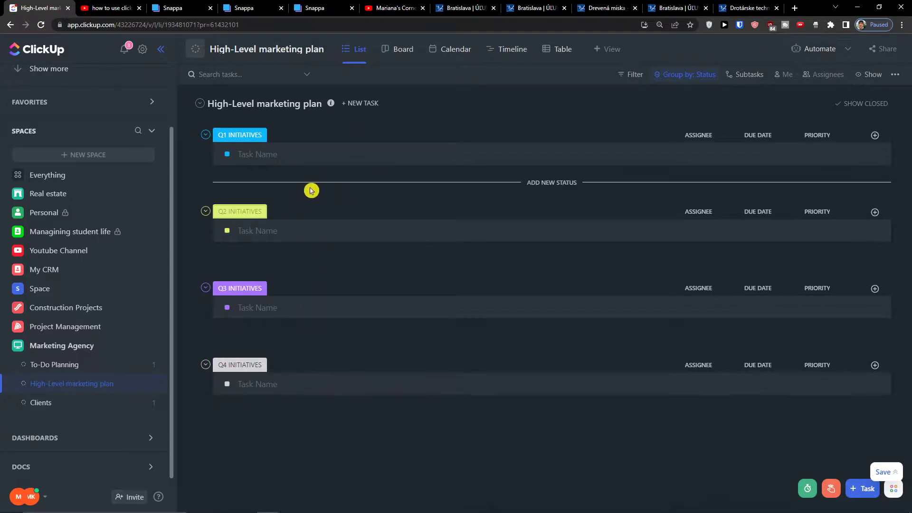
Step: Create a task named Competitor analysis under Q1 Initiatives
click(320, 158)
text(Competitor analysis)
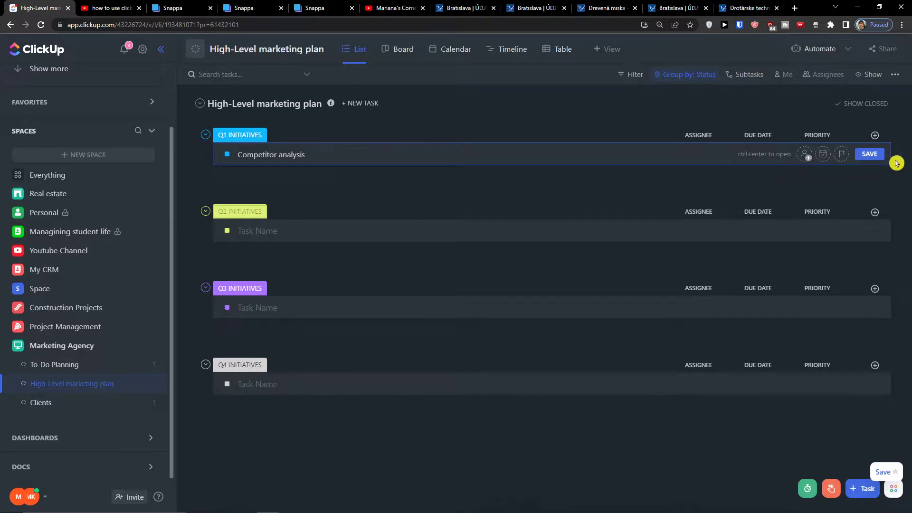
click(869, 154)
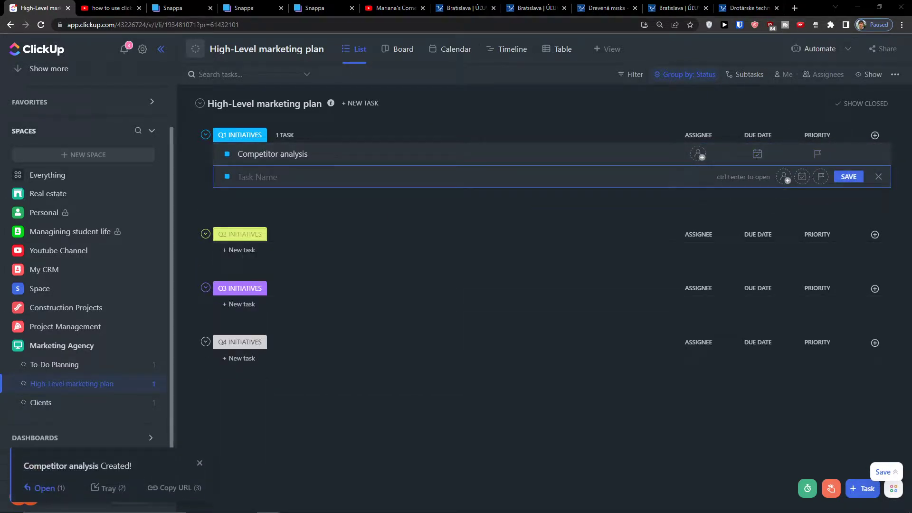
Step: Add a text column named Goal and enter "Why they are better" as the goal of the Competitor analysis task
click(875, 135)
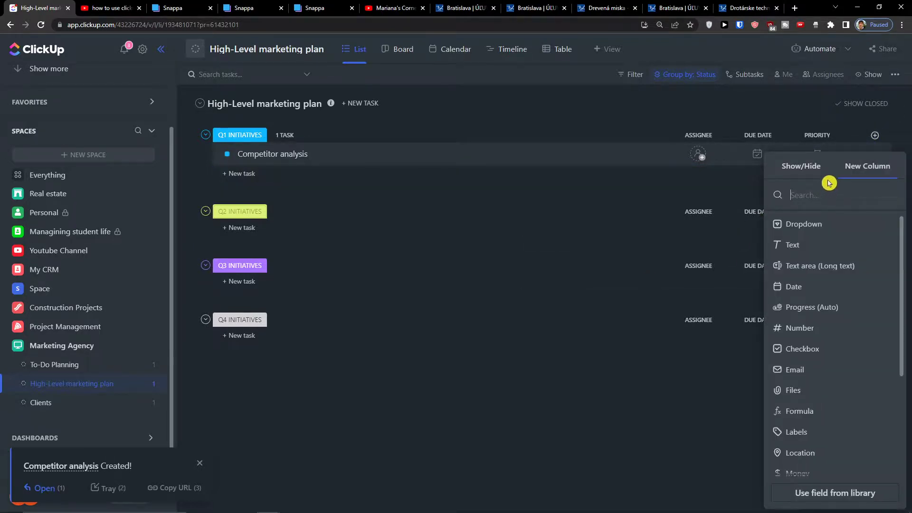
click(793, 244)
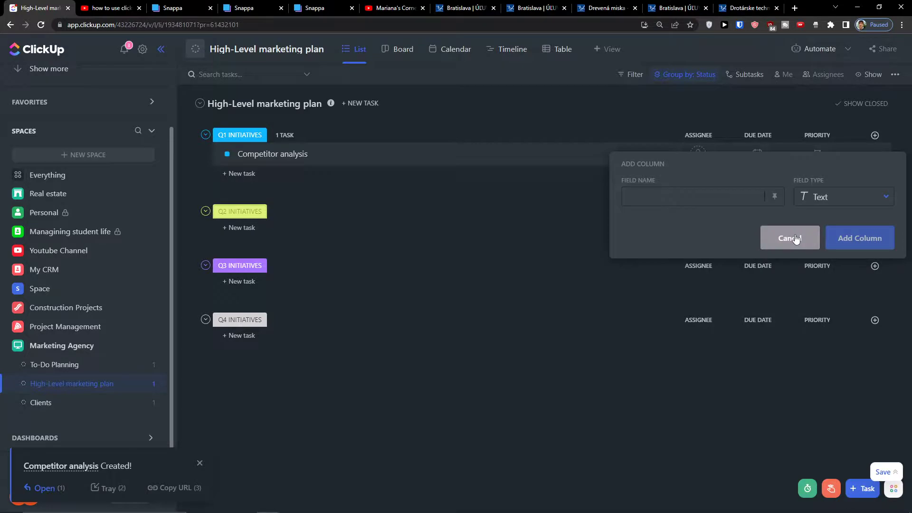
text(Goal)
click(829, 238)
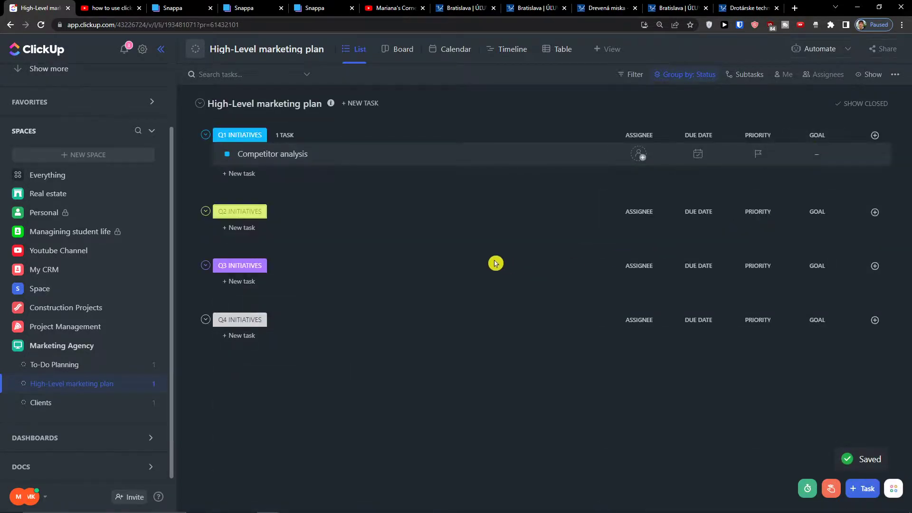
click(830, 153)
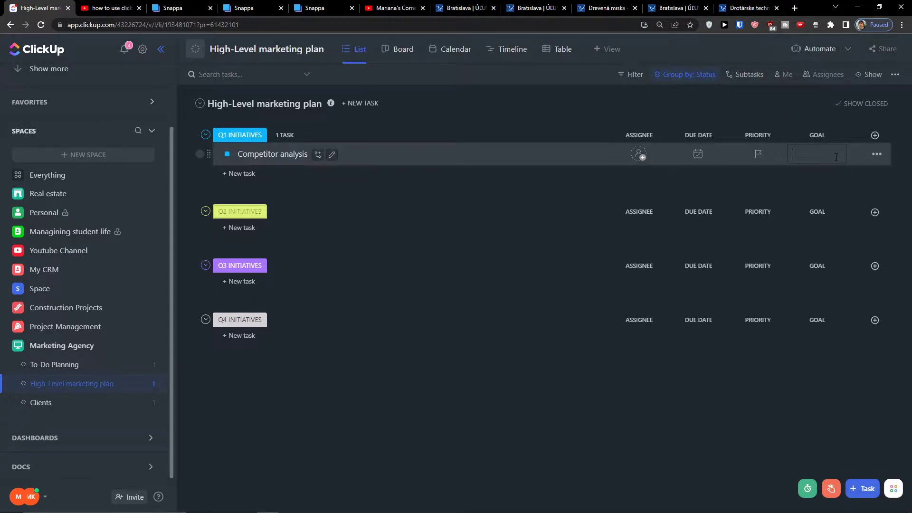
text(Why they are bette)
text(r)
click(837, 154)
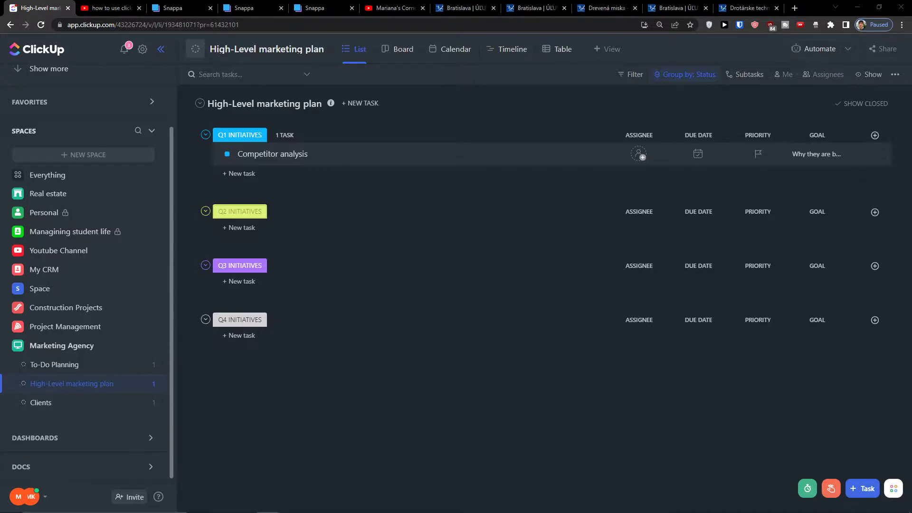
Step: Create a task named "Analying competitor" under the Open status of the To-Do Planning list
click(97, 365)
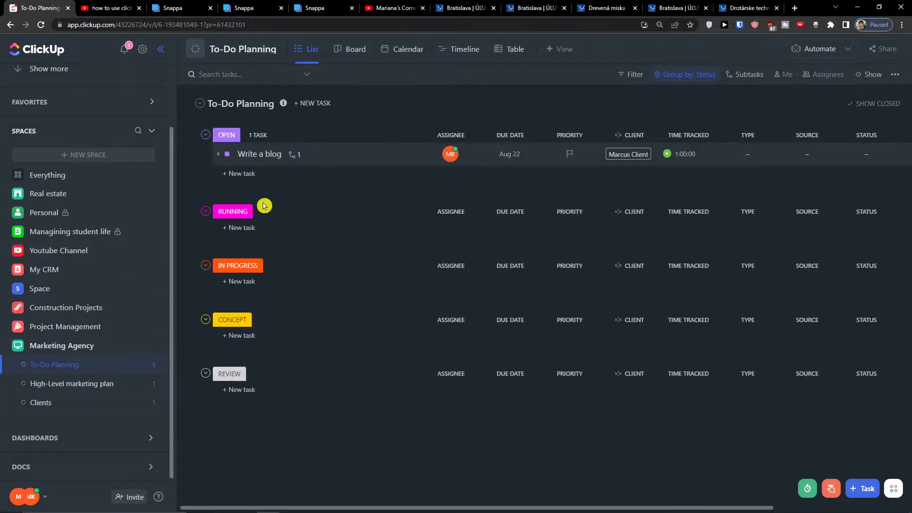
click(249, 174)
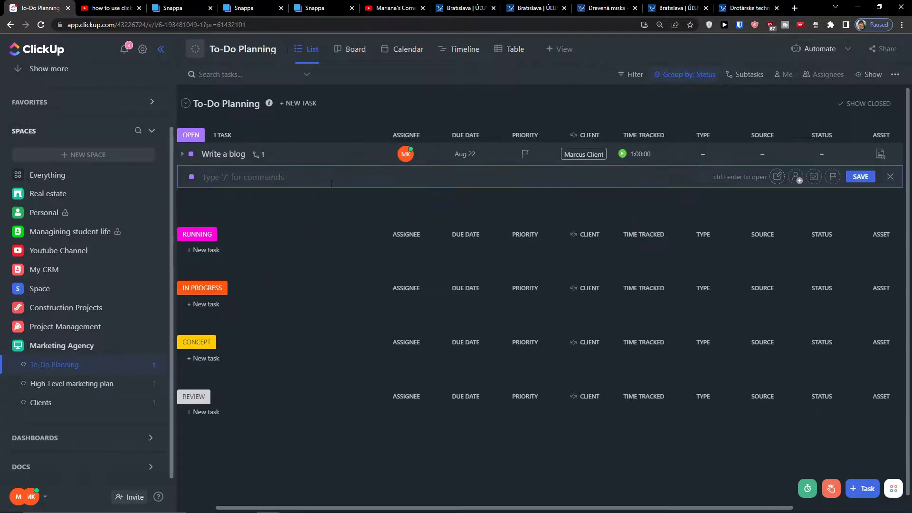
text(Analy)
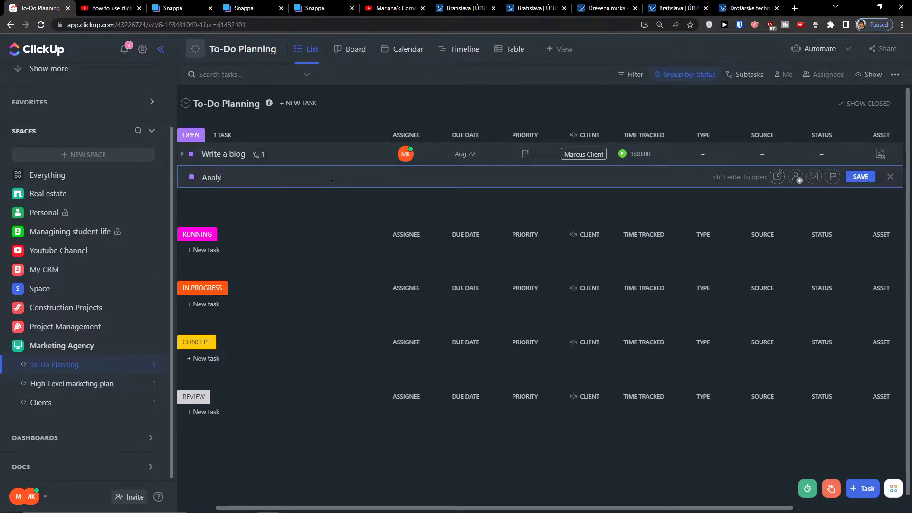
text(ing competitor)
key(Return)
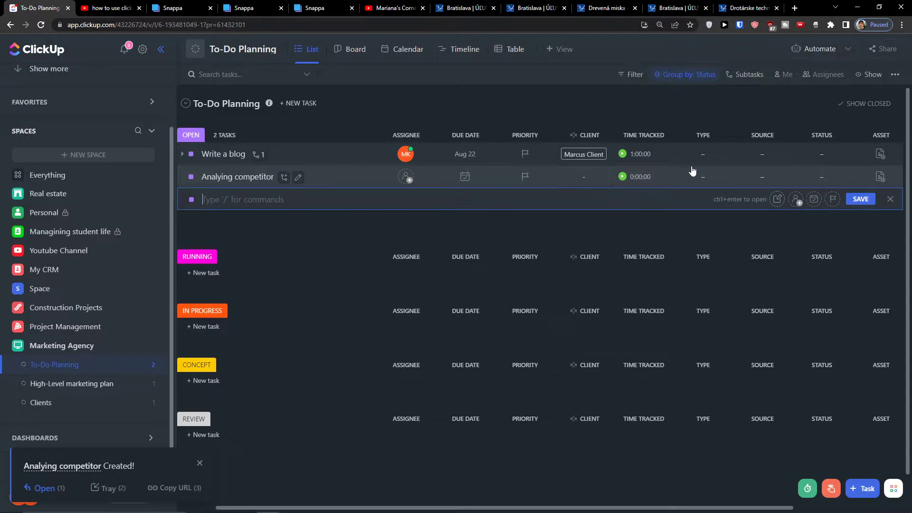
Step: Add a relationship column named "Task connected to this goal" to the High-Level marketing plan list, related to tasks from the To-Do Planning list
click(67, 383)
click(875, 136)
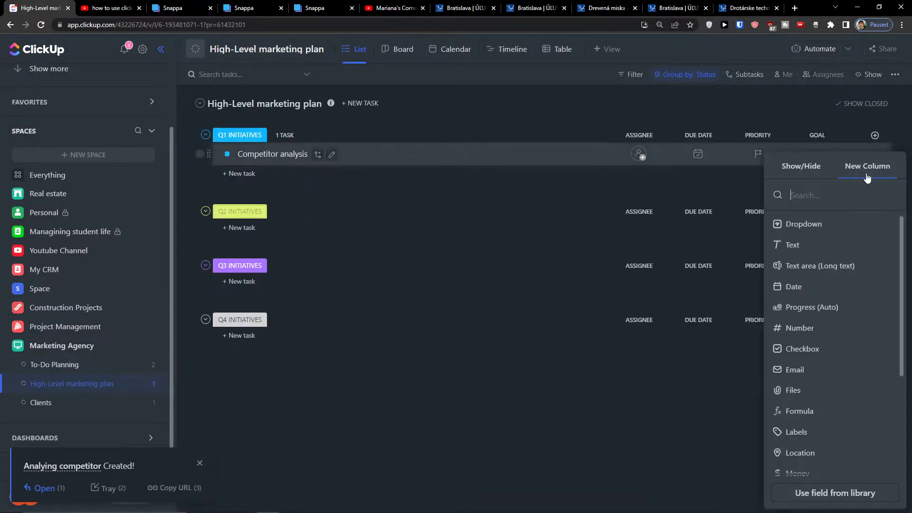
scroll(885, 430, down, 5)
click(887, 423)
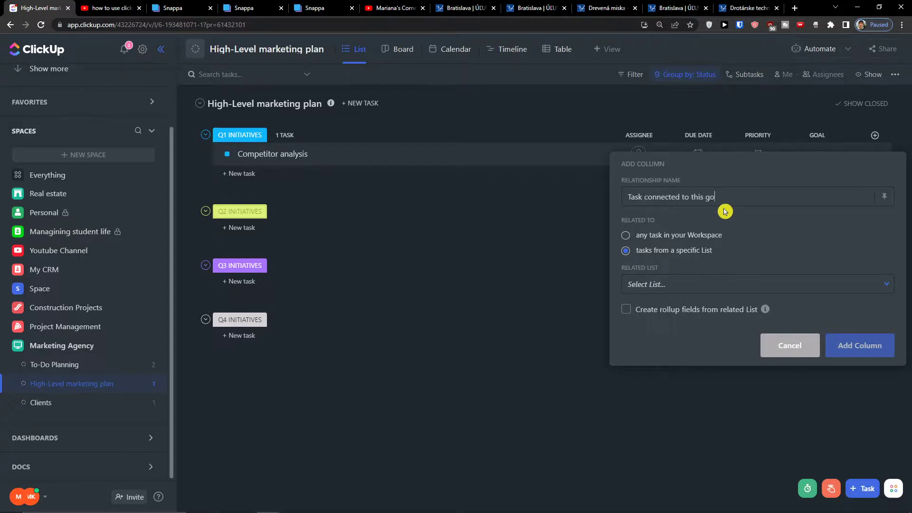
click(670, 285)
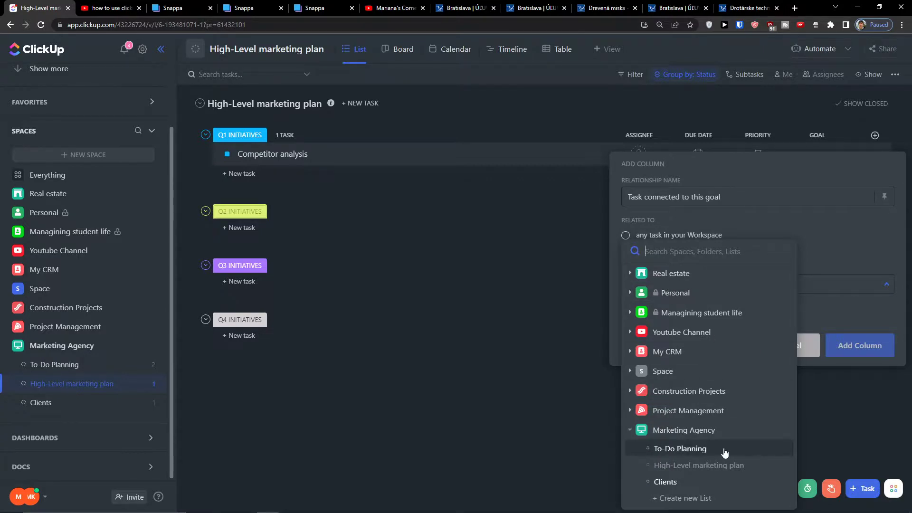
click(680, 449)
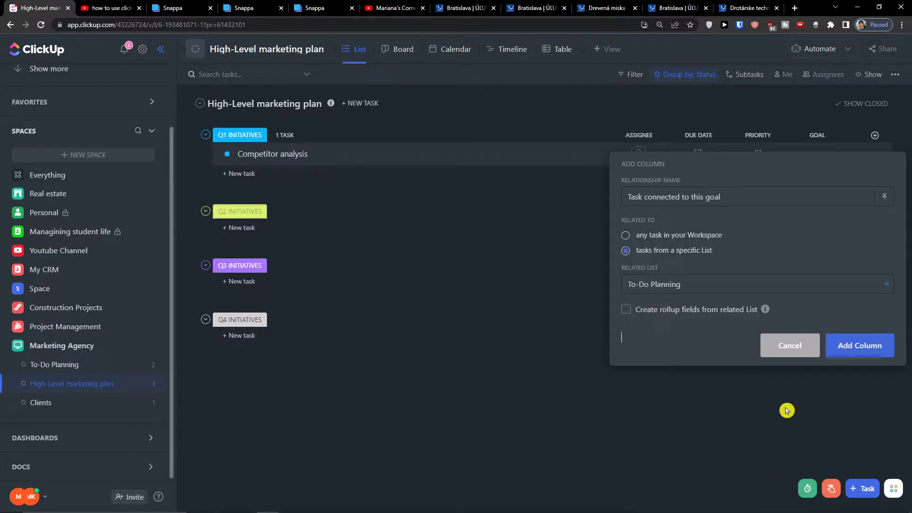
click(887, 350)
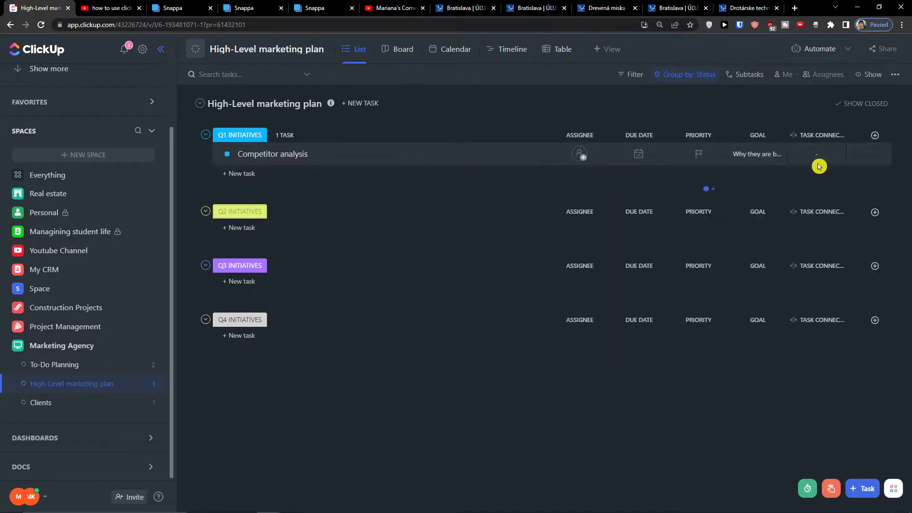
Step: Link the Analying competitor task to Competitor analysis as the task connected to its goal
click(818, 163)
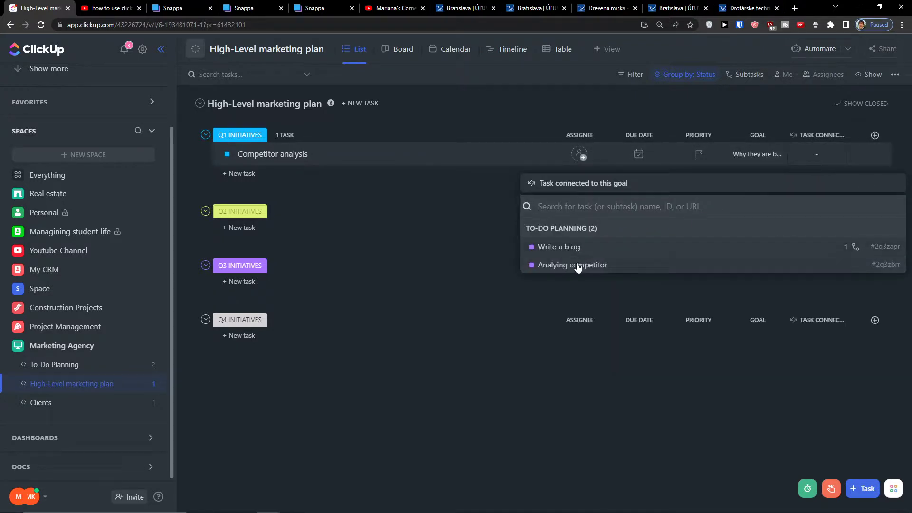
click(581, 265)
click(709, 409)
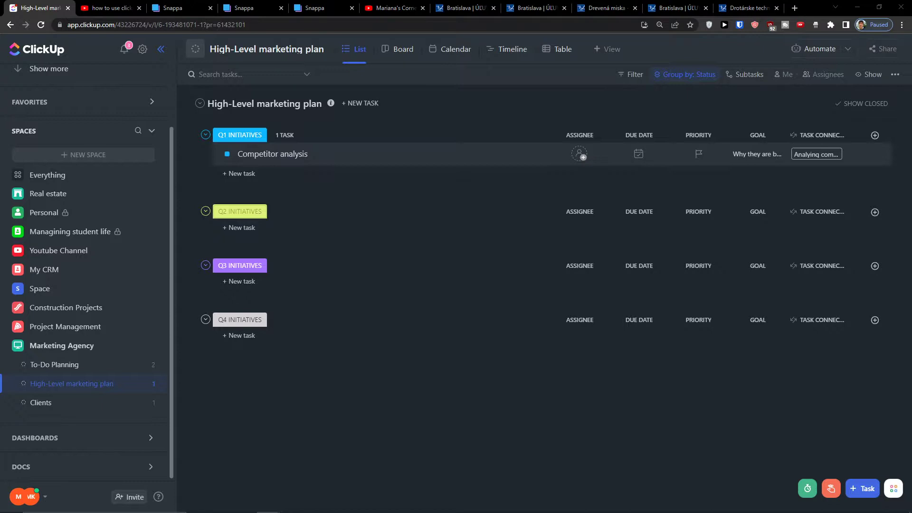
Step: Add a dropdown column named Status with the options Working on it, On hold, Stuck and Done, and check its choices on Competitor analysis
click(875, 136)
scroll(807, 401, down, 3)
scroll(803, 381, up, 3)
click(816, 225)
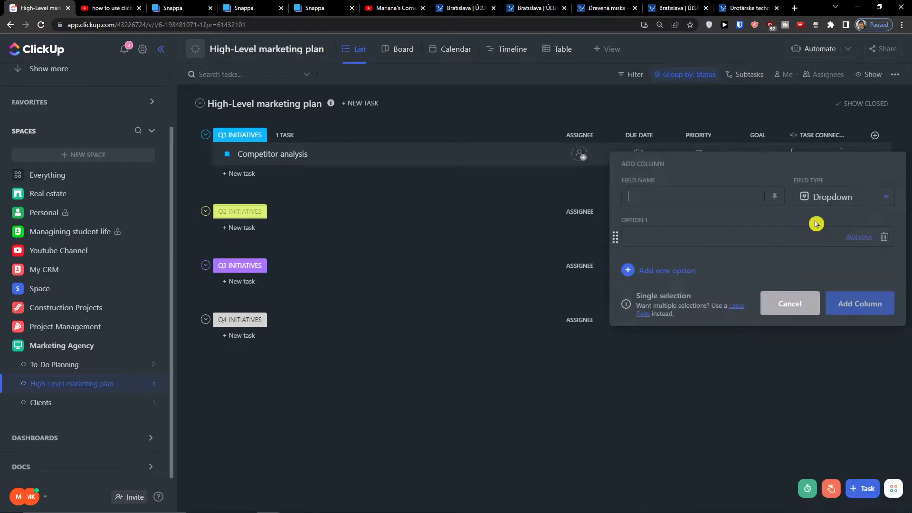
click(805, 236)
text(Working on it)
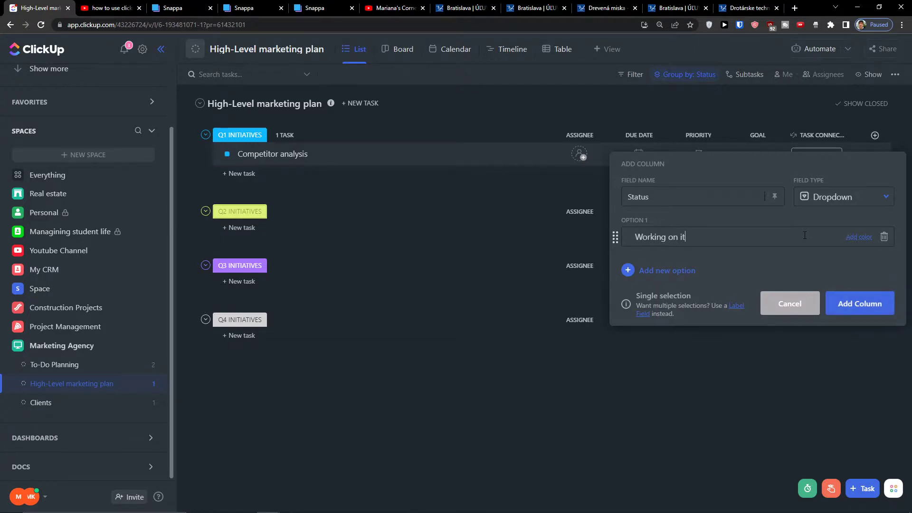
key(Return)
text(On hold)
key(Return)
text(s)
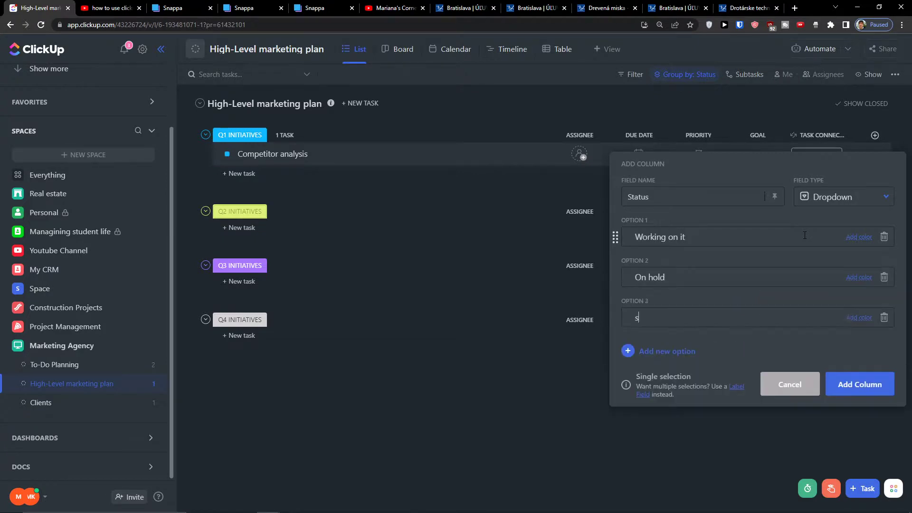
key(Return)
text(Done)
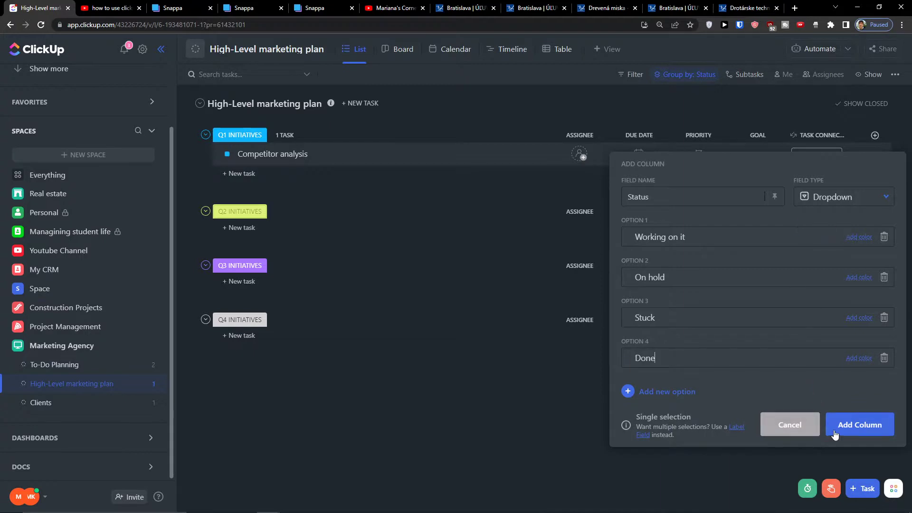
click(849, 430)
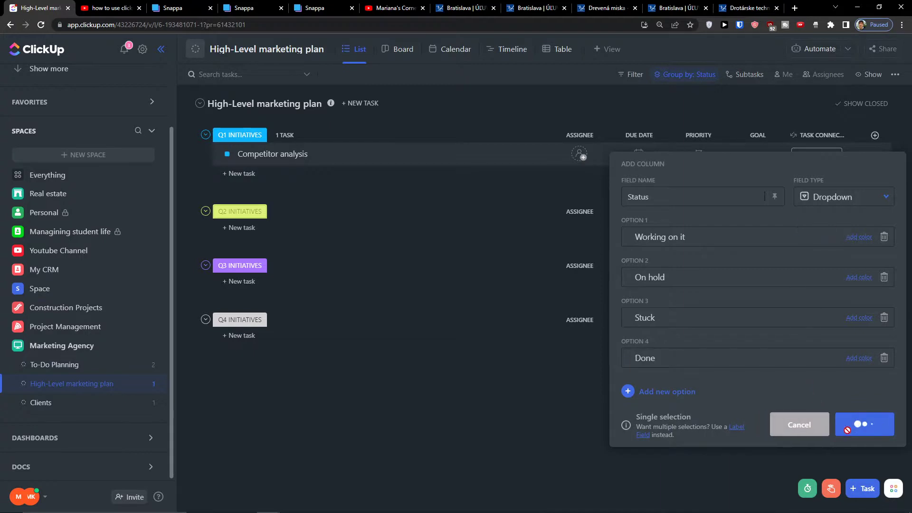
click(827, 151)
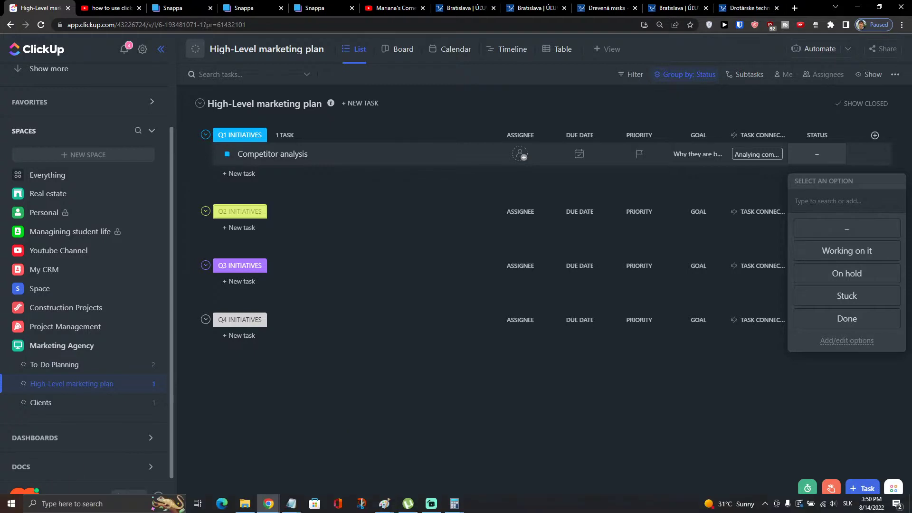
click(456, 399)
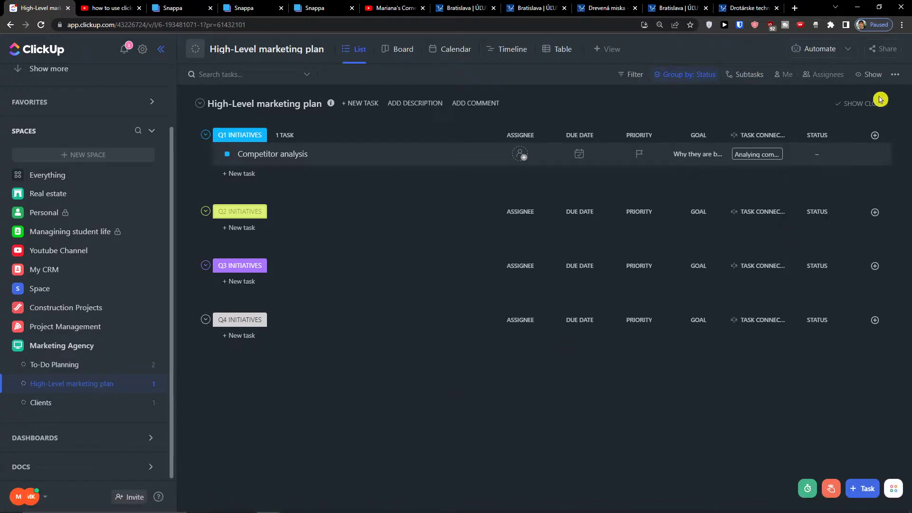
Step: Add a files column named Asset to the High-Level marketing plan list
click(875, 135)
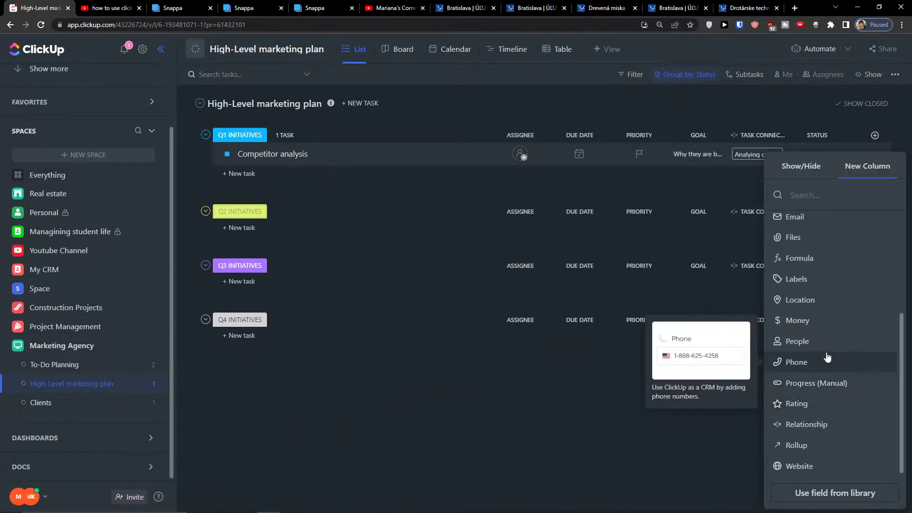
scroll(826, 285, up, 2)
scroll(808, 304, down, 2)
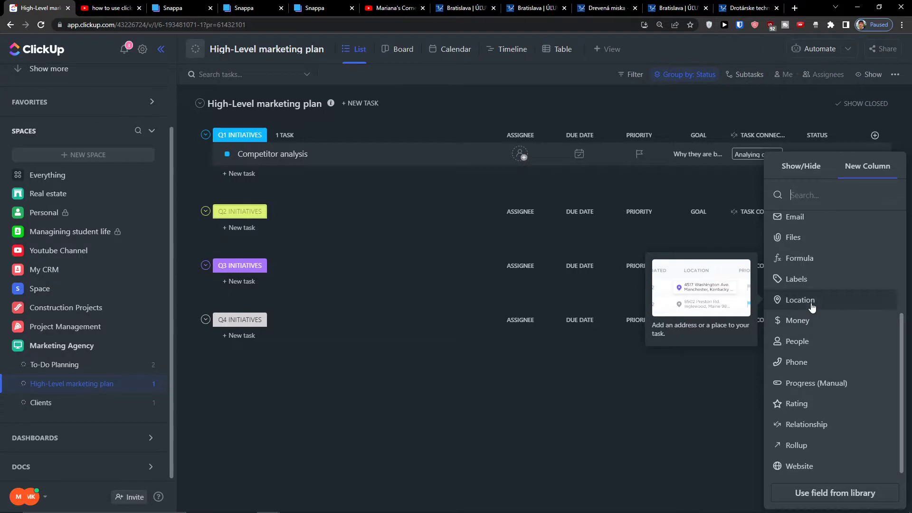
click(827, 239)
text(Asset)
click(883, 235)
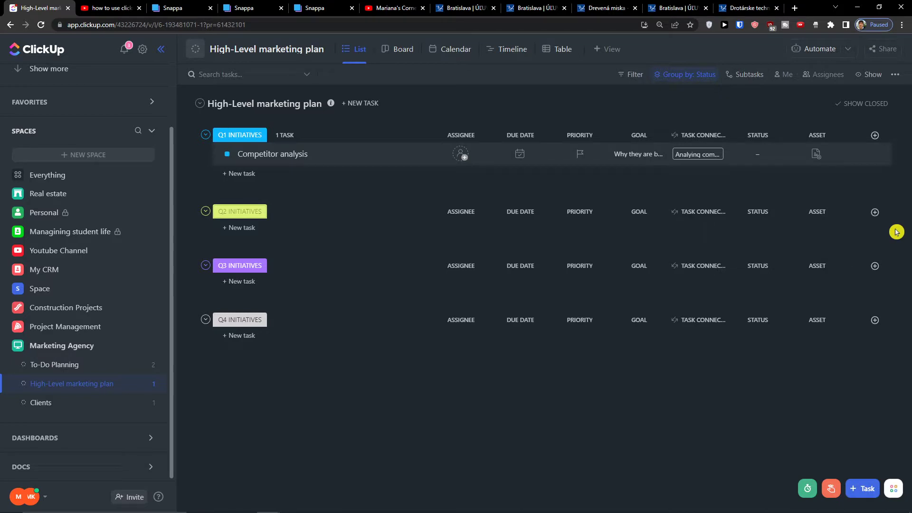
Step: Review the To-Do Planning, High-Level marketing plan and Clients lists of the Marketing Agency space, ending on To-Do Planning
click(75, 365)
click(88, 390)
click(71, 404)
click(95, 384)
click(108, 365)
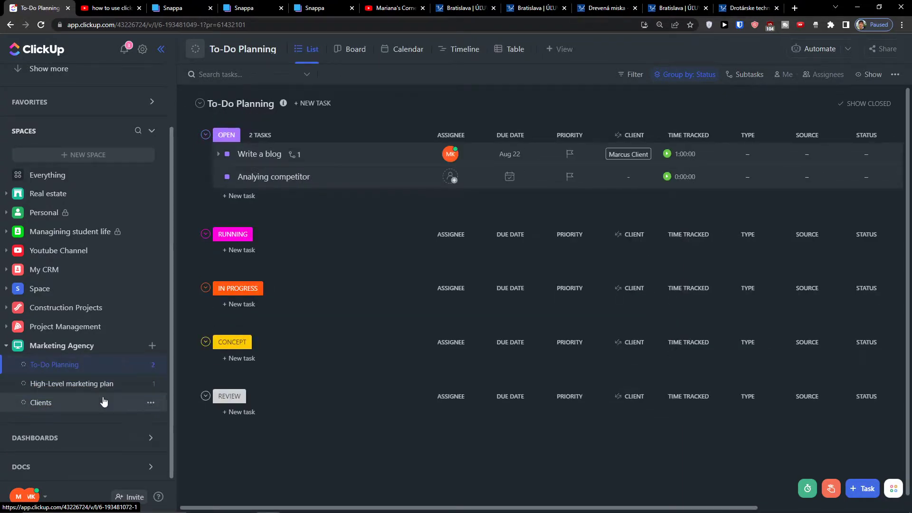
click(93, 383)
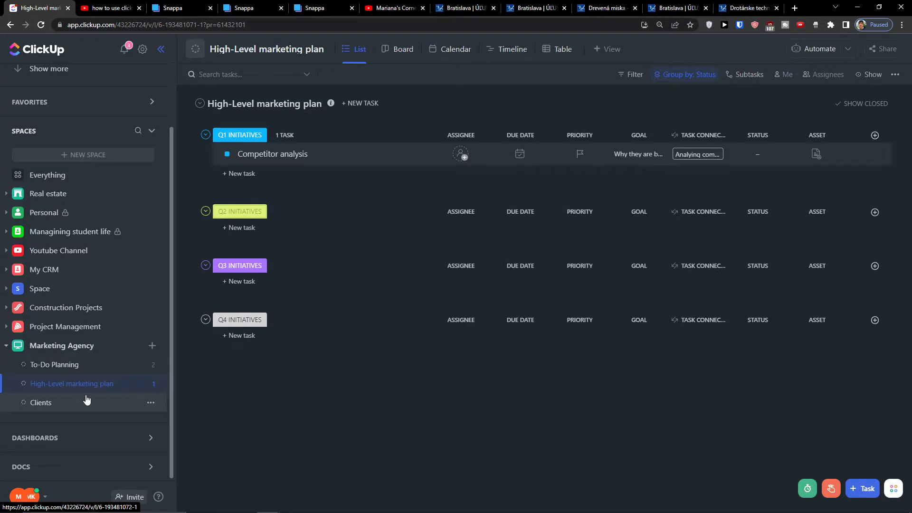
scroll(86, 400, up, 2)
scroll(87, 400, down, 3)
click(95, 402)
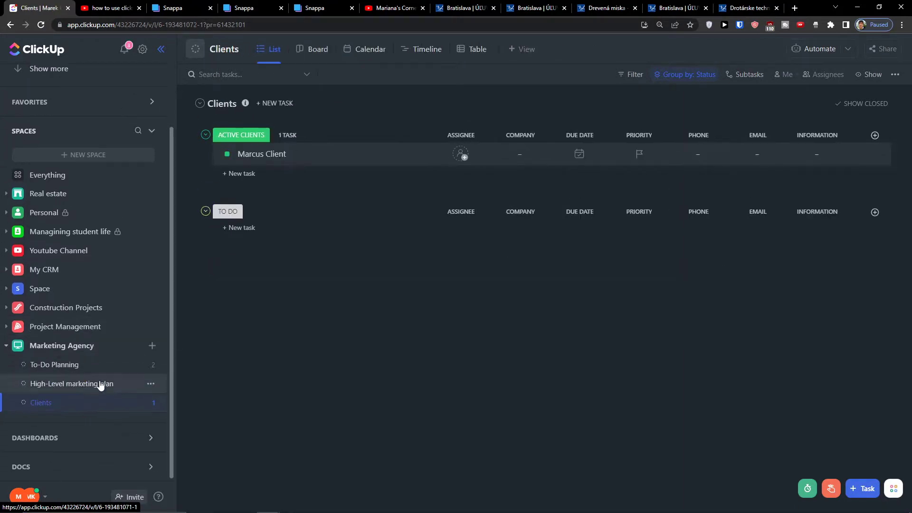
click(109, 370)
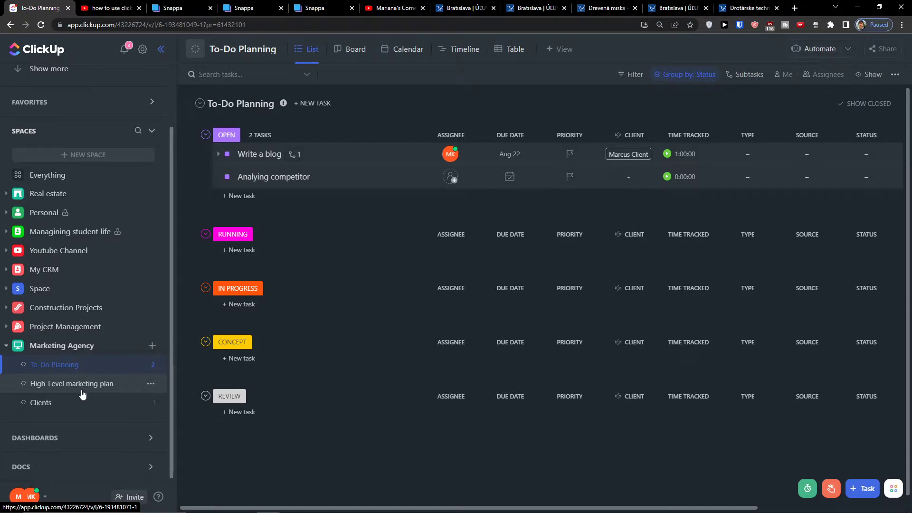
click(80, 385)
click(62, 405)
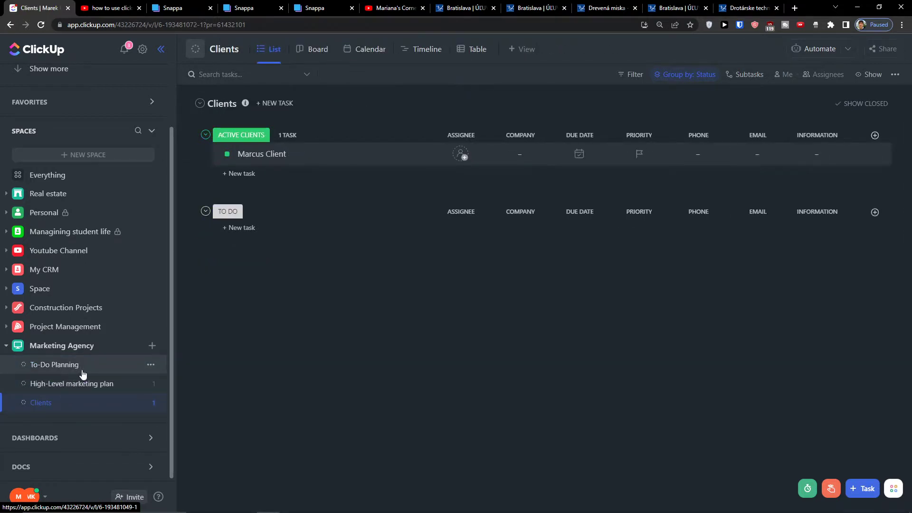
click(88, 372)
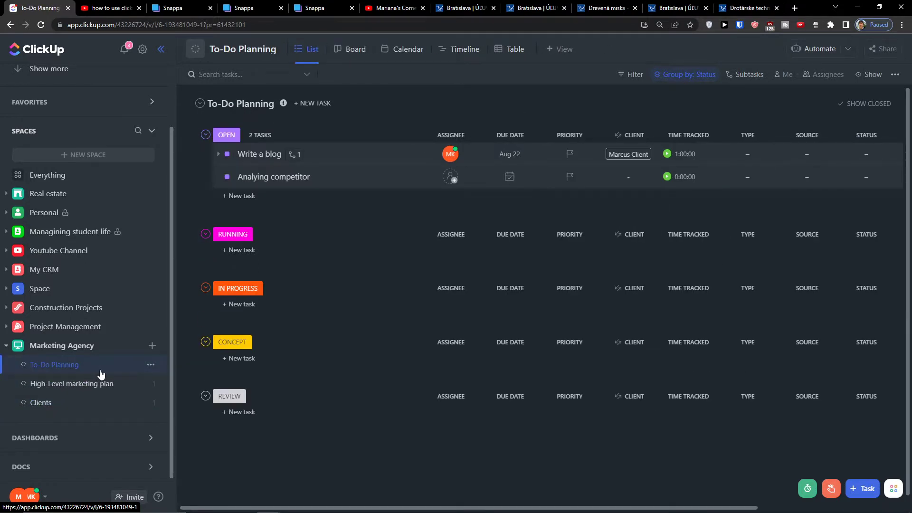